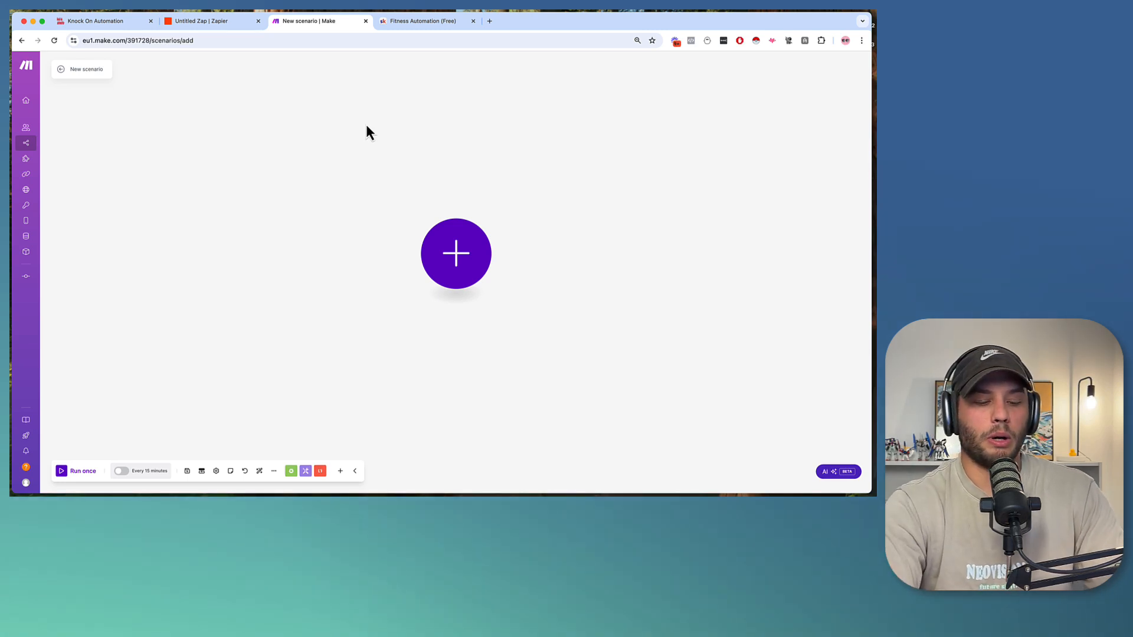
Step: Search the web for motionapp in a new tab, accept the suggested spelling "motion app", and open Motion's AI calendar website
key("super+t")
type("m")
type("otion")
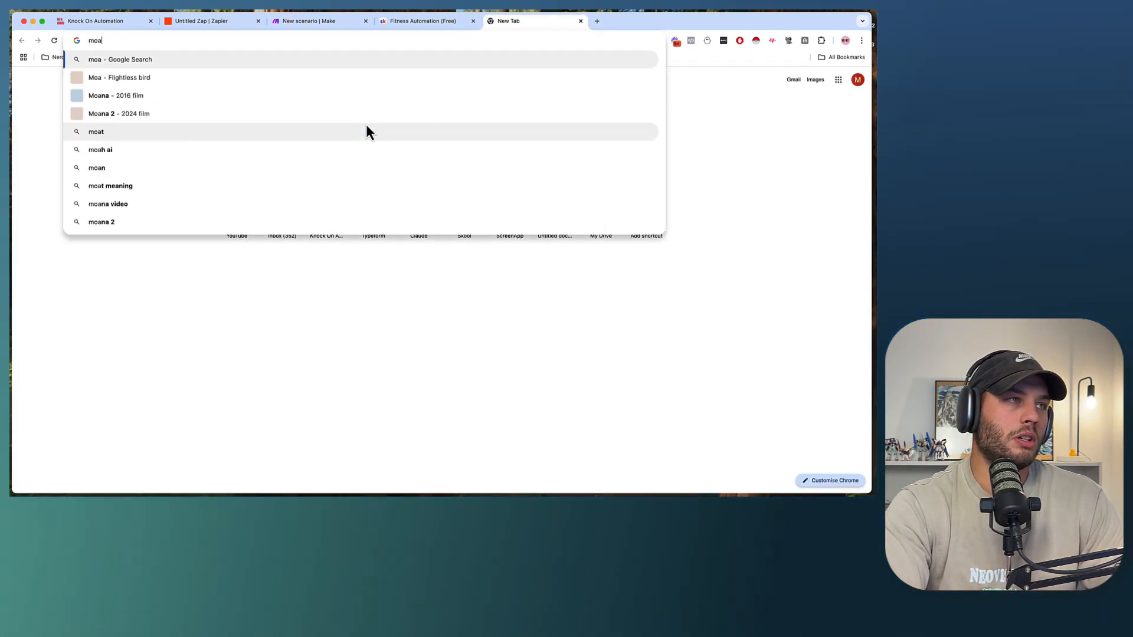
key("Return")
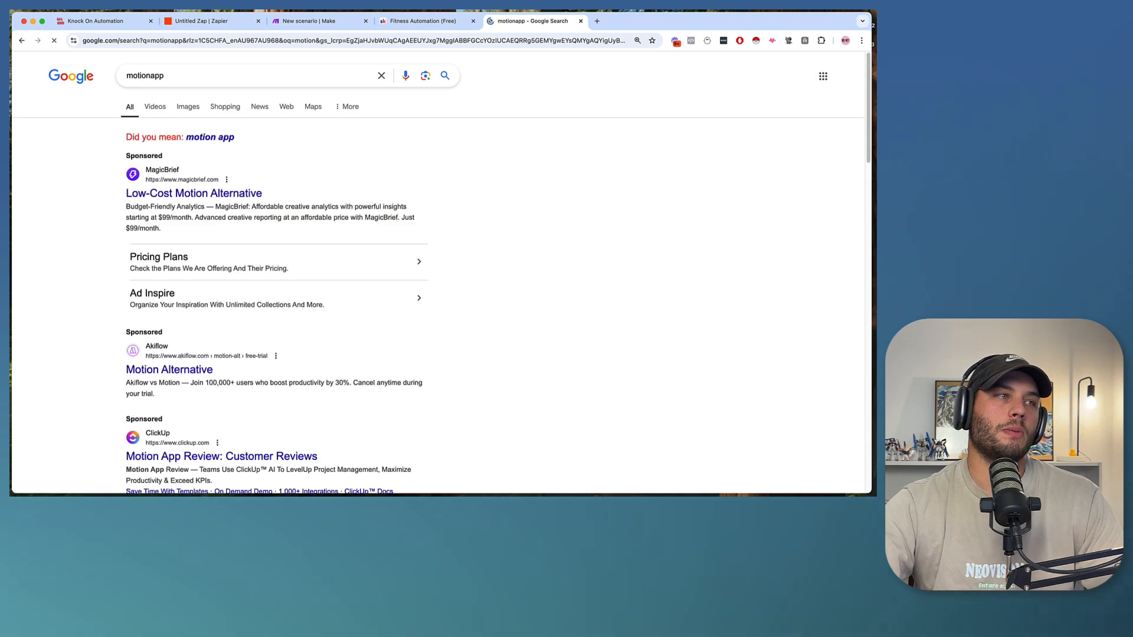
left_click(227, 141)
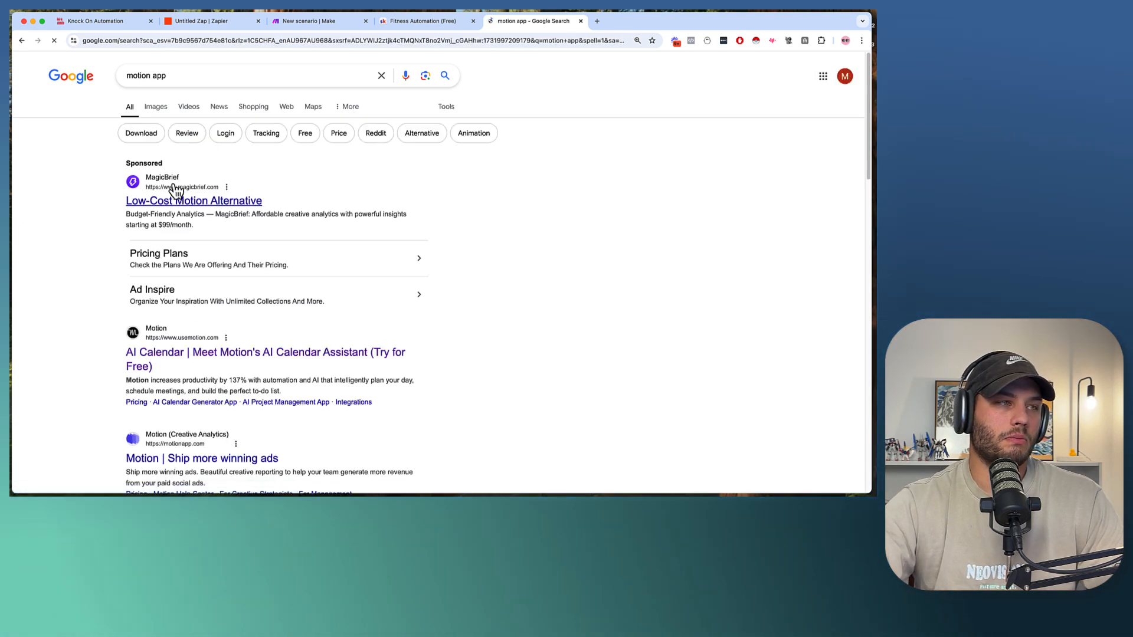
scroll(147, 301, "down", 2)
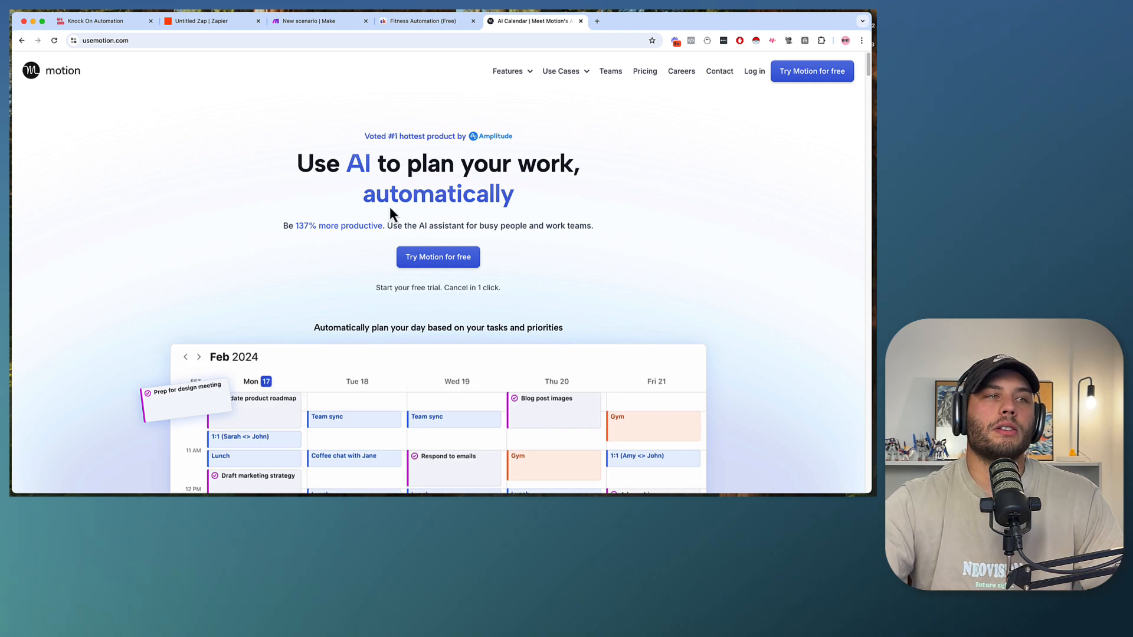
Step: Look over Motion's home page, from the headline down to the sample weekly calendar
scroll(372, 173, "down", 2)
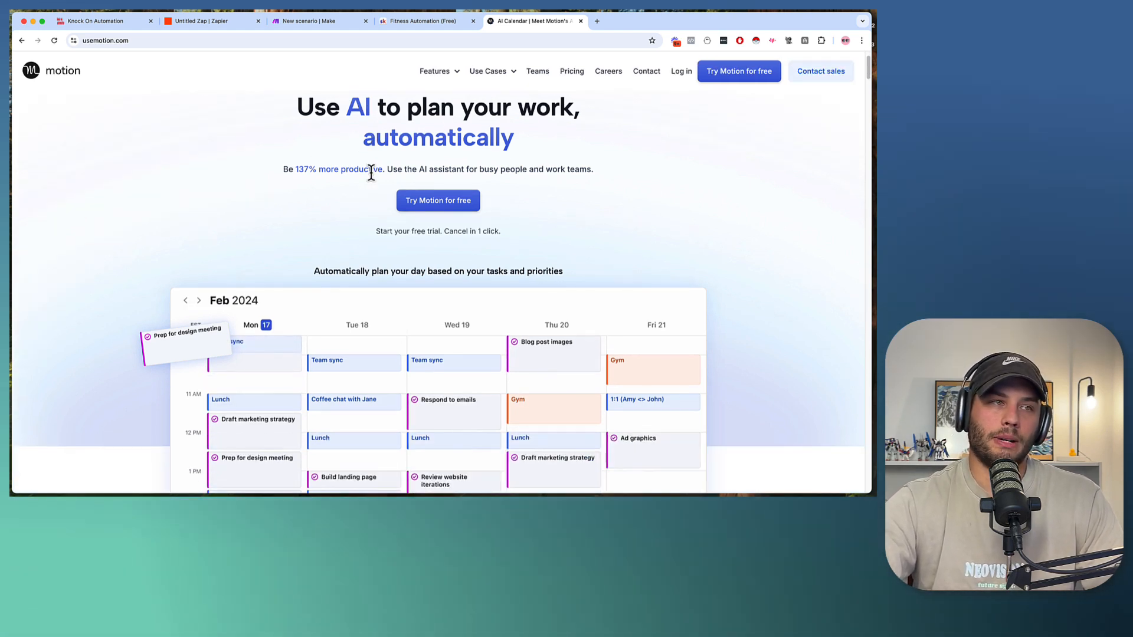
scroll(372, 172, "up", 2)
triple_click(599, 212)
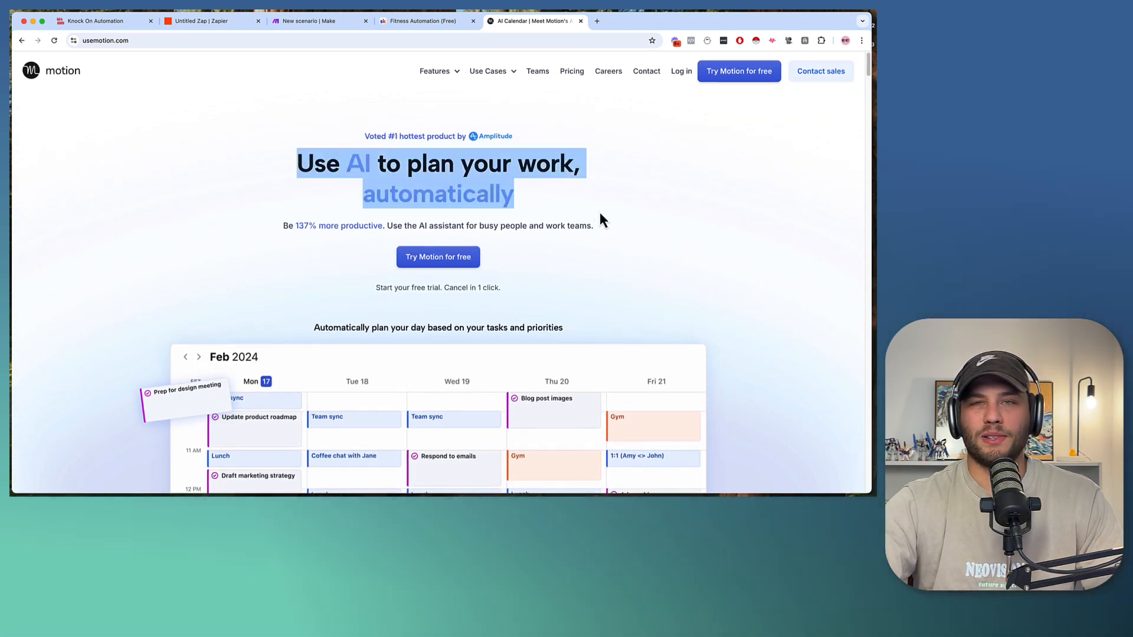
left_click(579, 200)
scroll(349, 280, "down", 1)
scroll(348, 279, "down", 7)
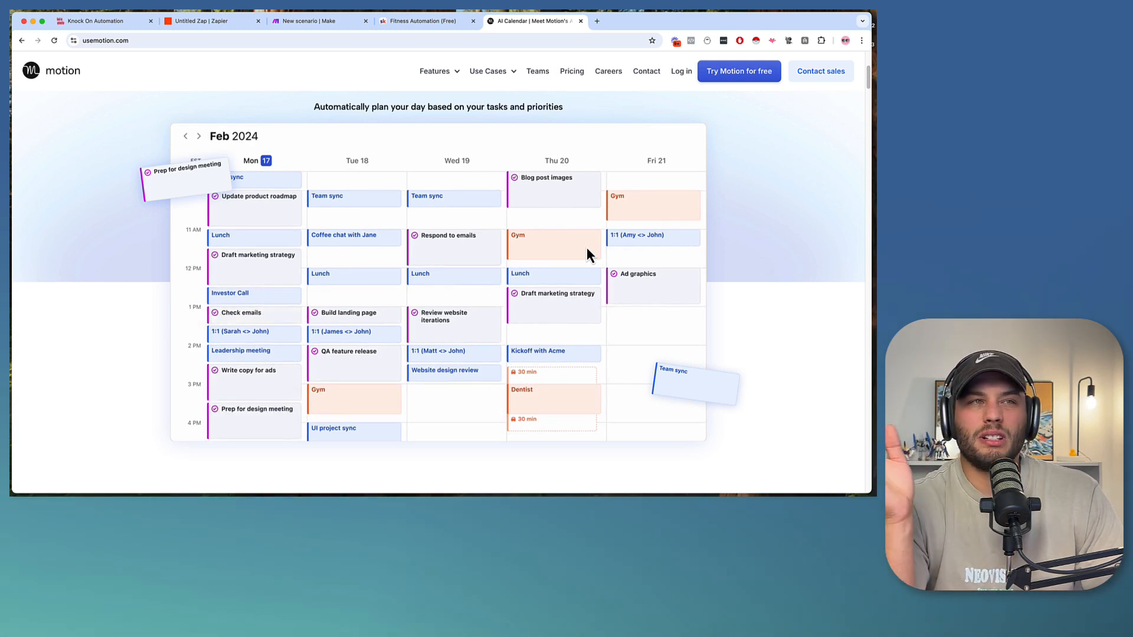
Step: Open Motion's pricing page and view the plans with monthly billing
scroll(586, 247, "up", 3)
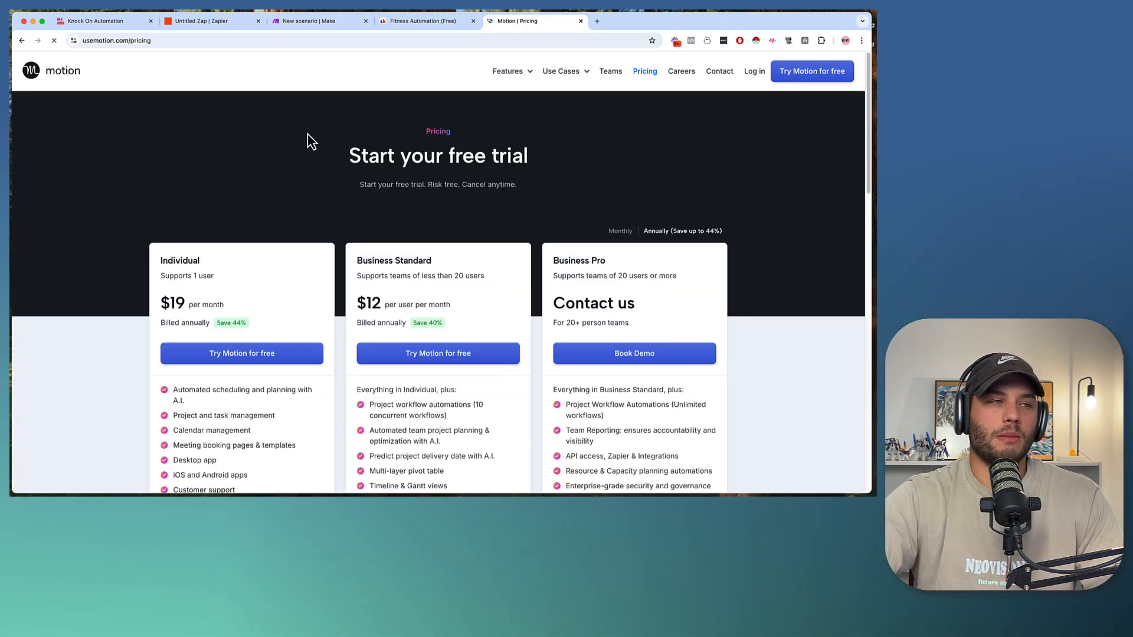
scroll(190, 299, "down", 2)
scroll(190, 300, "up", 2)
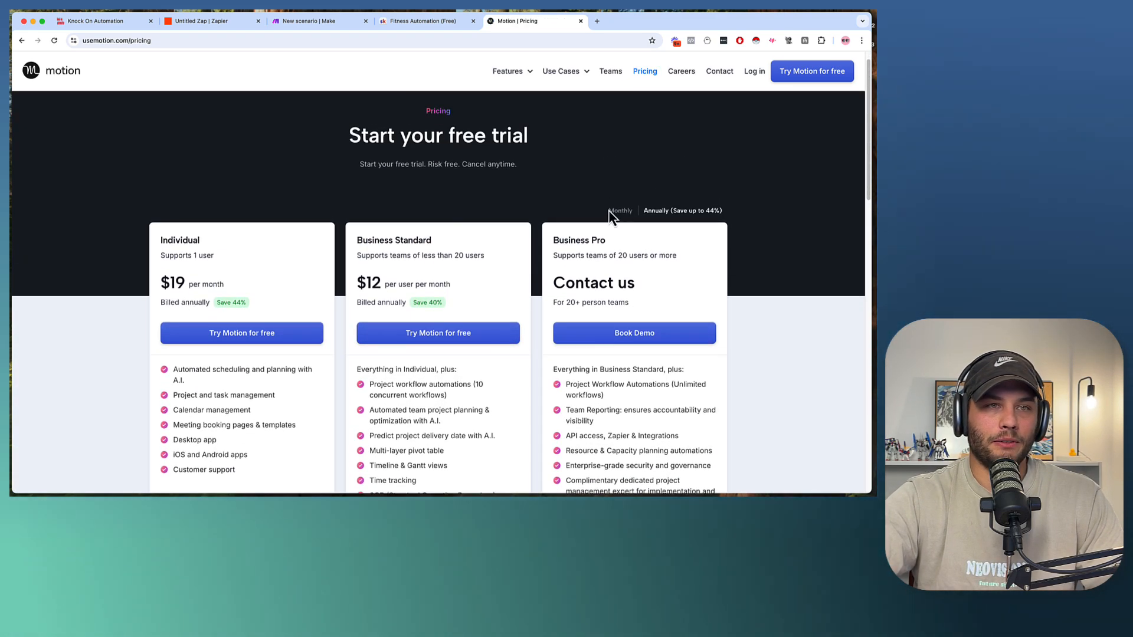
left_click(620, 211)
scroll(175, 304, "down", 3)
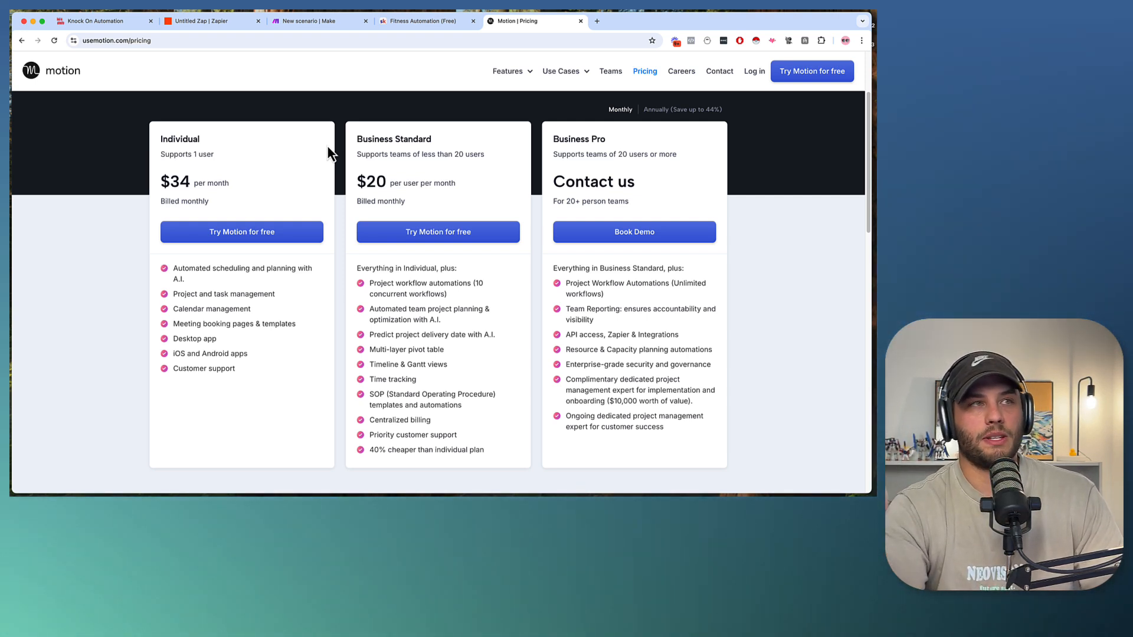
Step: Review the Zapier draft with its Motion Create Task action alongside Motion's pricing page and the empty Make scenario
left_click(190, 24)
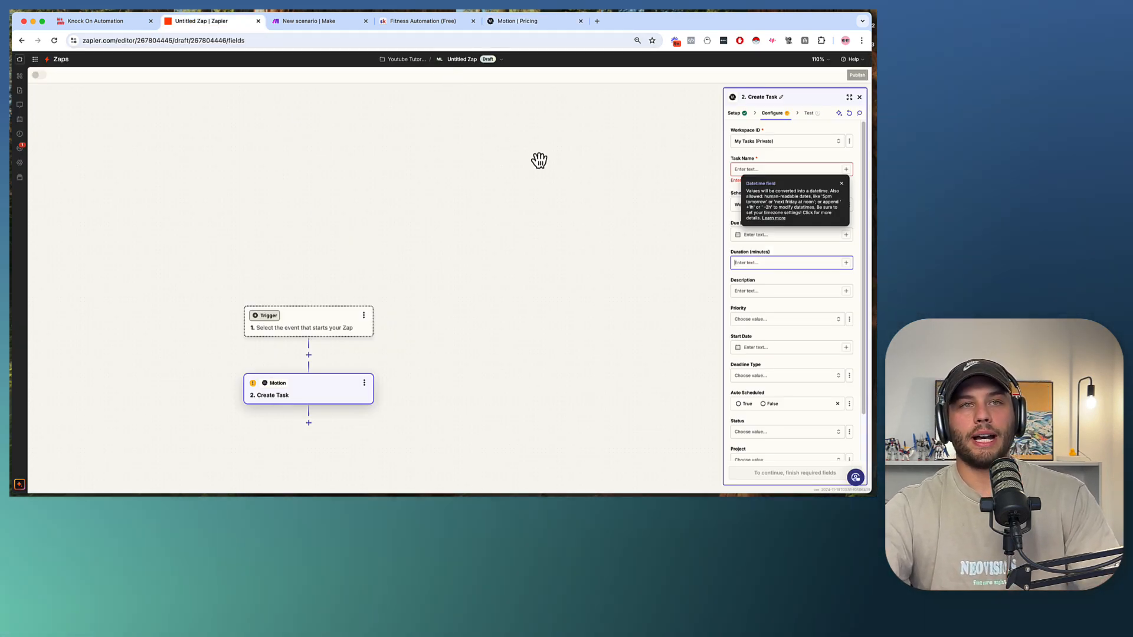
left_click(534, 22)
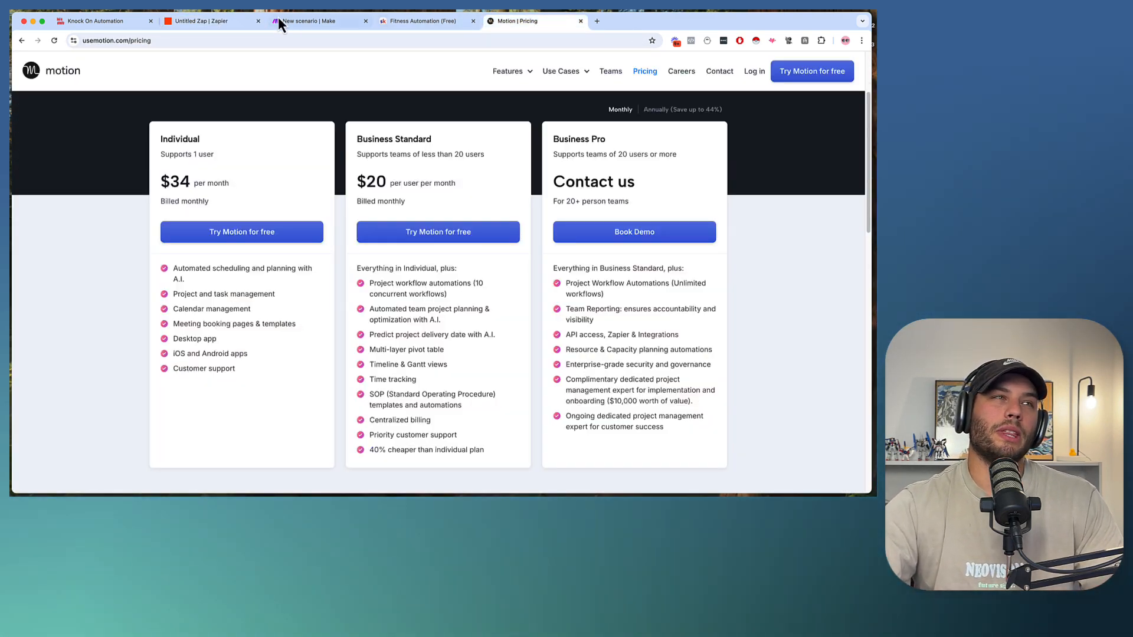
left_click(210, 27)
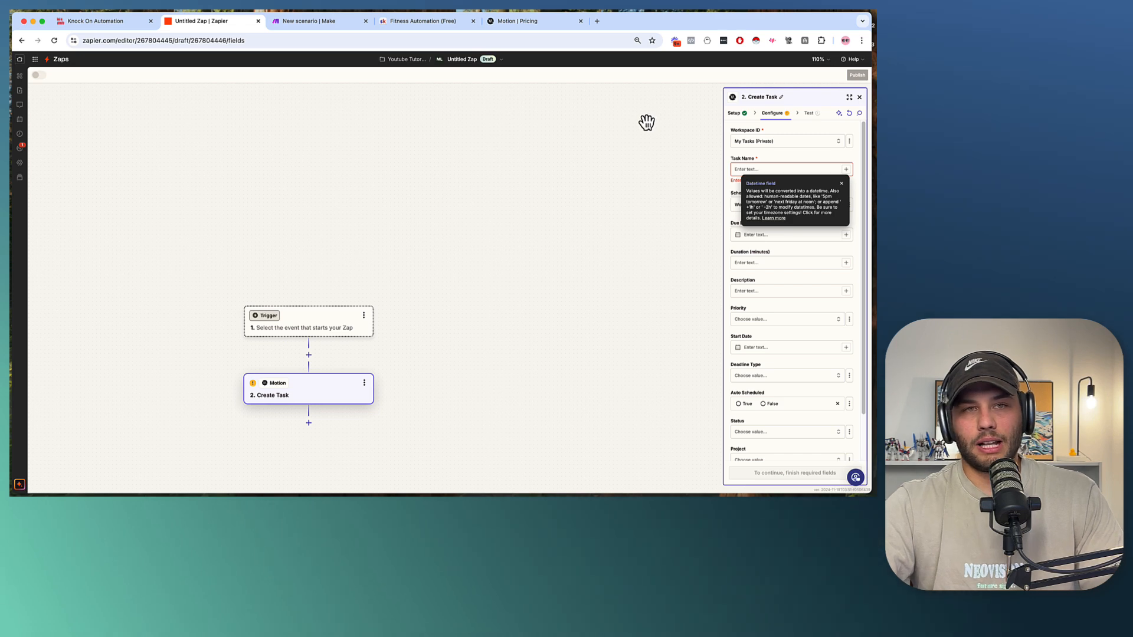
left_click(516, 24)
left_click(210, 25)
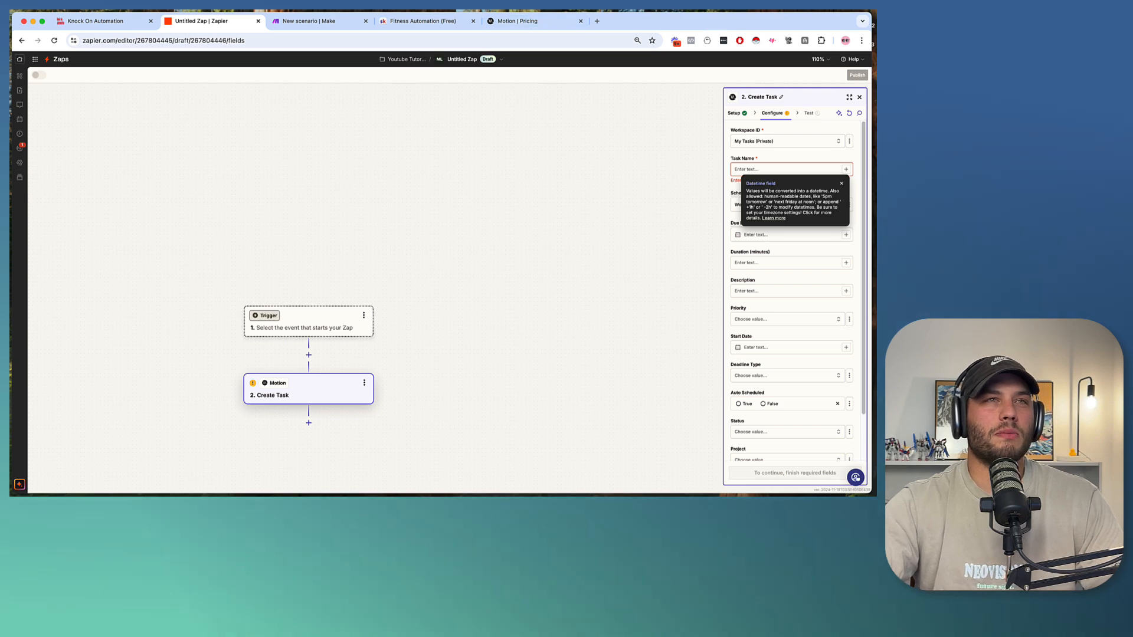
left_click(317, 23)
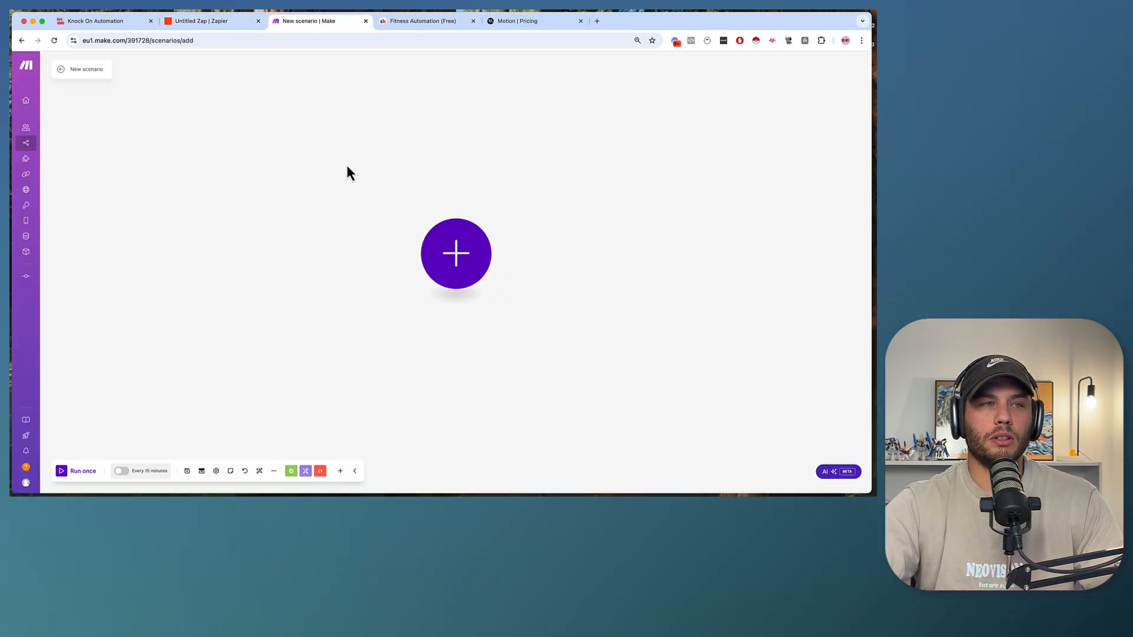
left_click(199, 24)
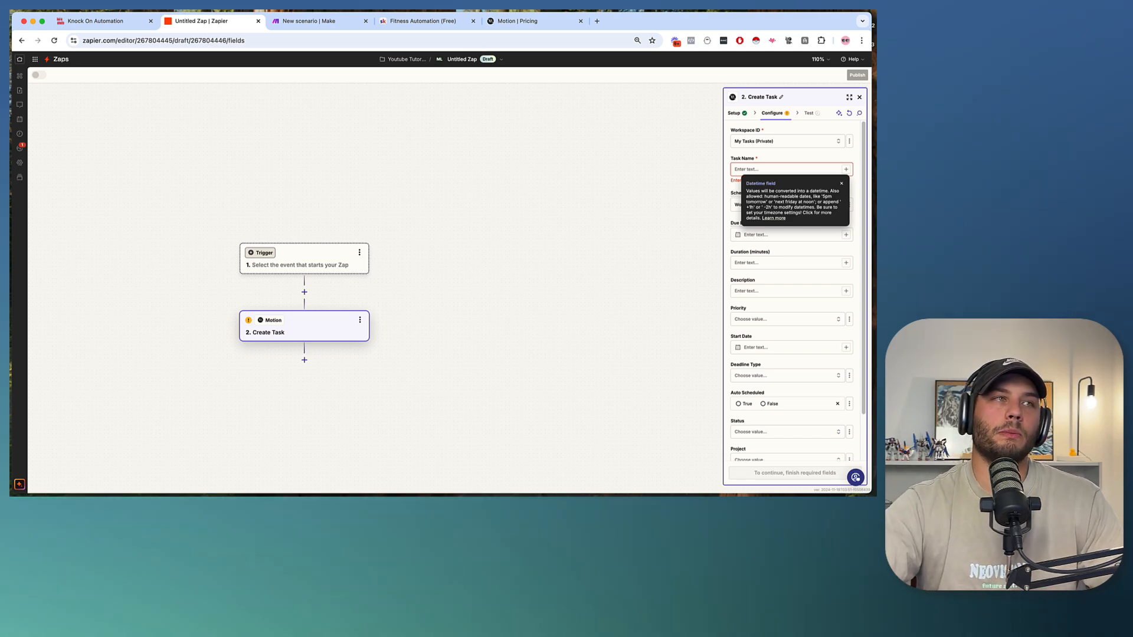
Step: Switch to the Make scenario, add a second empty module and search its app list for motion
left_click(317, 20)
left_click(450, 245)
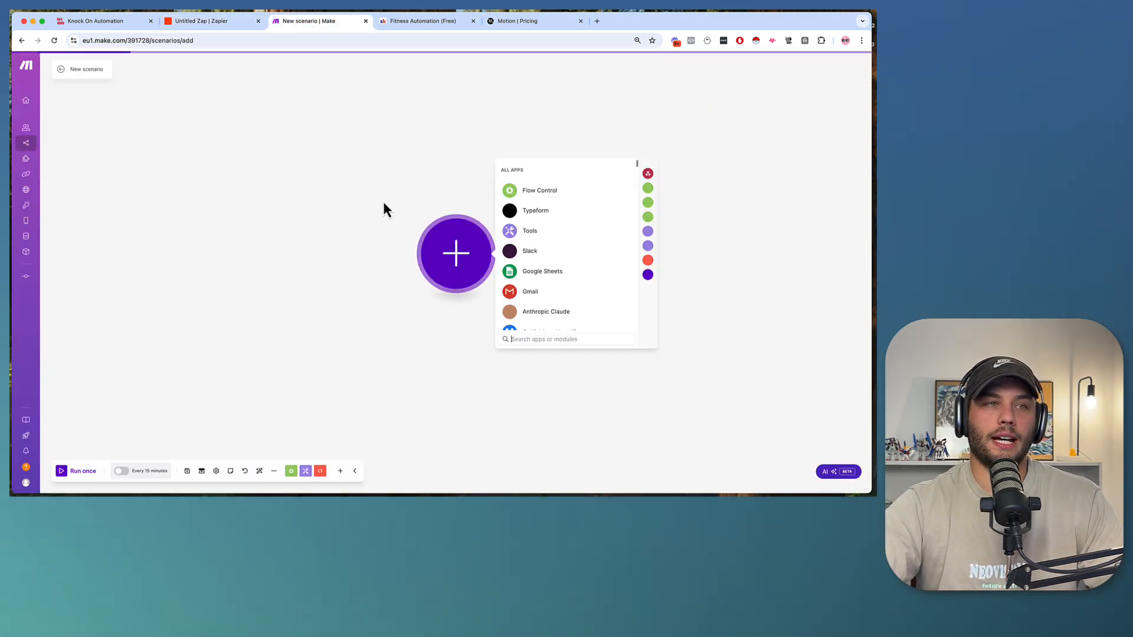
left_click(382, 200)
right_click(612, 222)
left_click(646, 229)
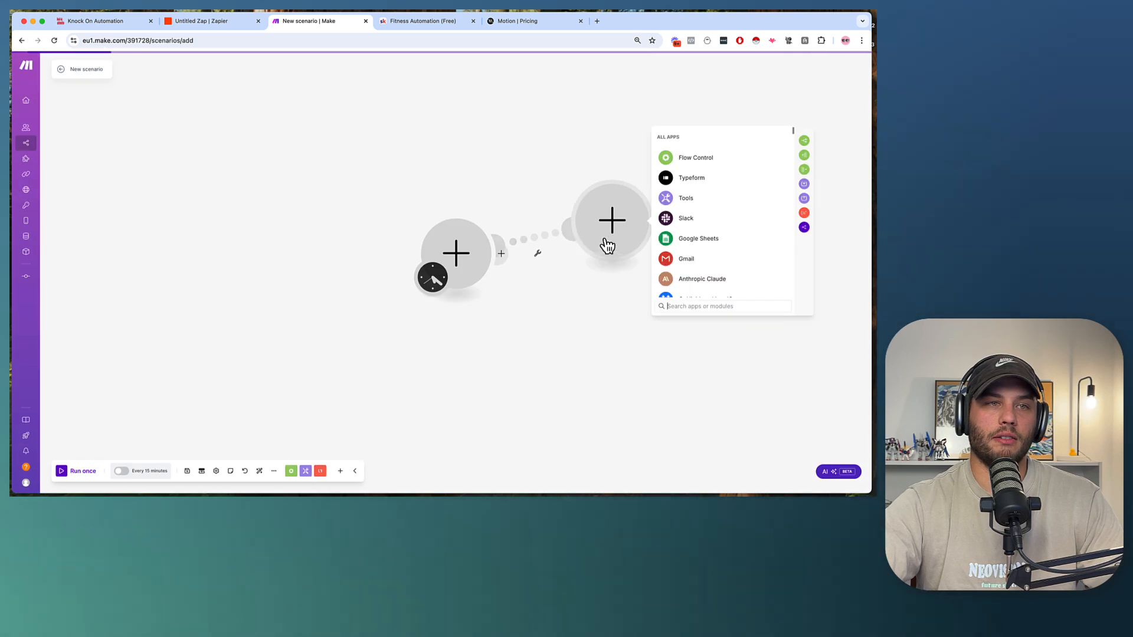
type("motion")
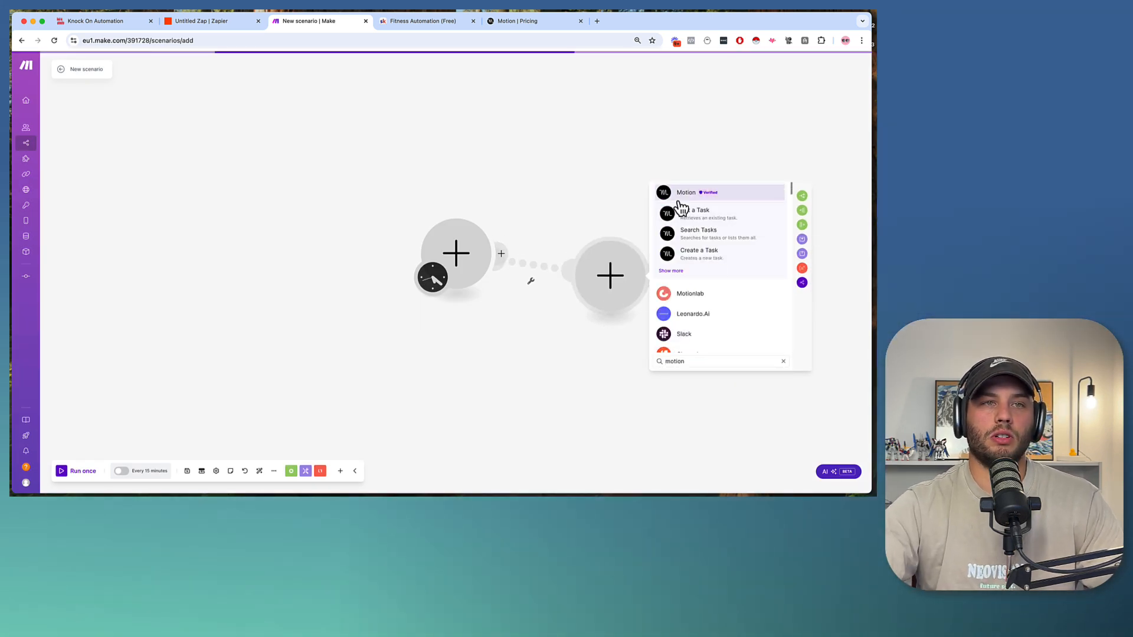
Step: Open the Motion app in the module list and review its task, recurring task, project, comment and API call modules
left_click(676, 193)
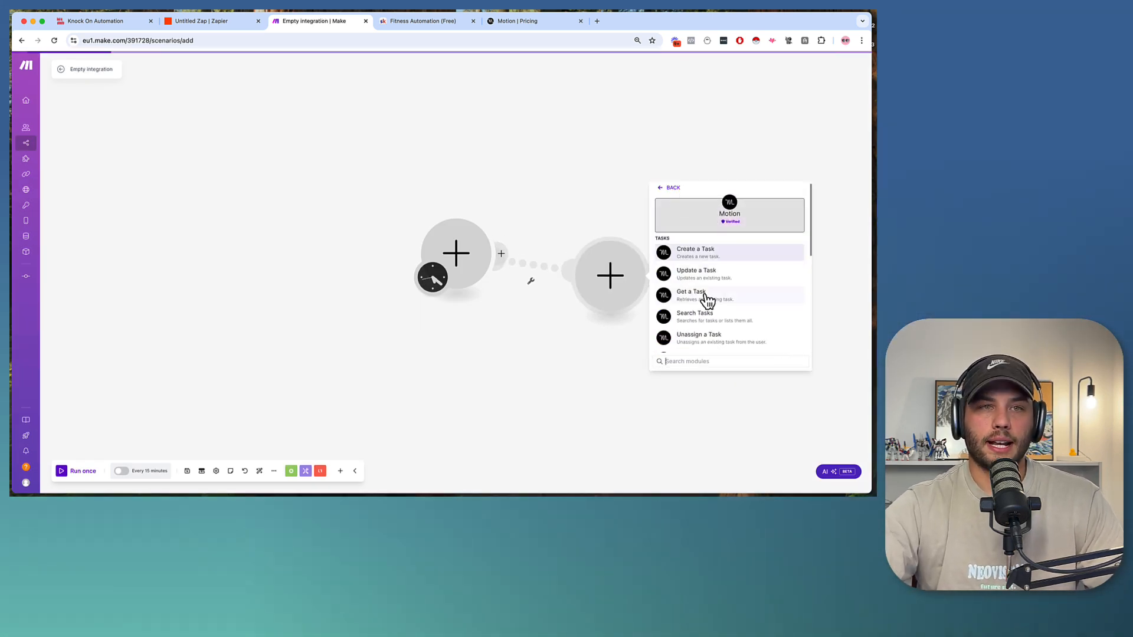
scroll(710, 315, "down", 5)
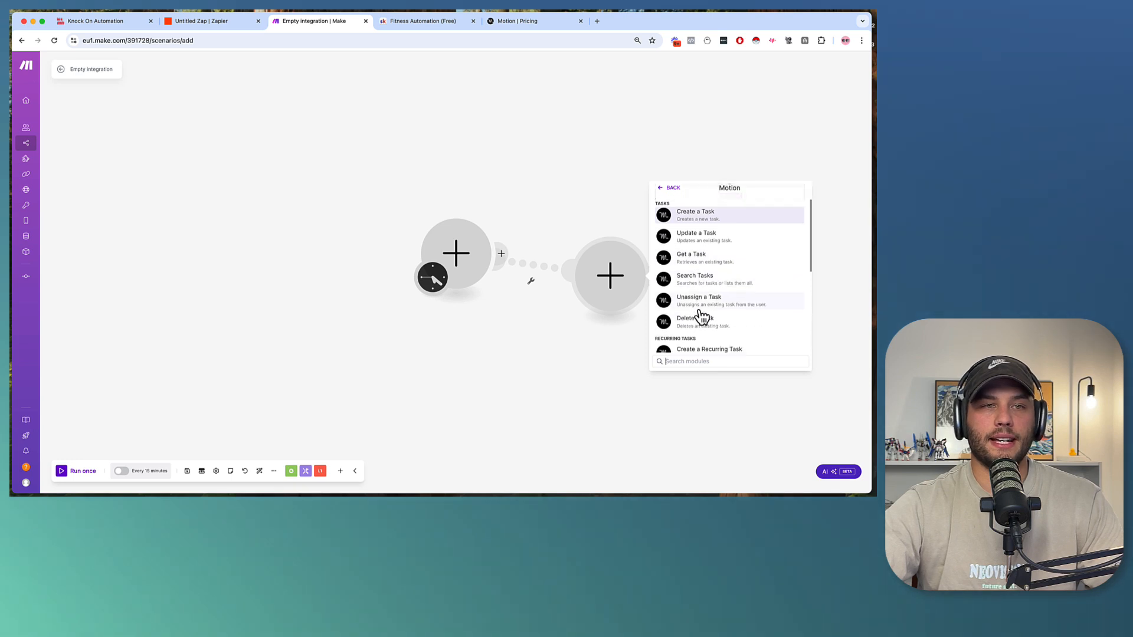
scroll(708, 287, "down", 1)
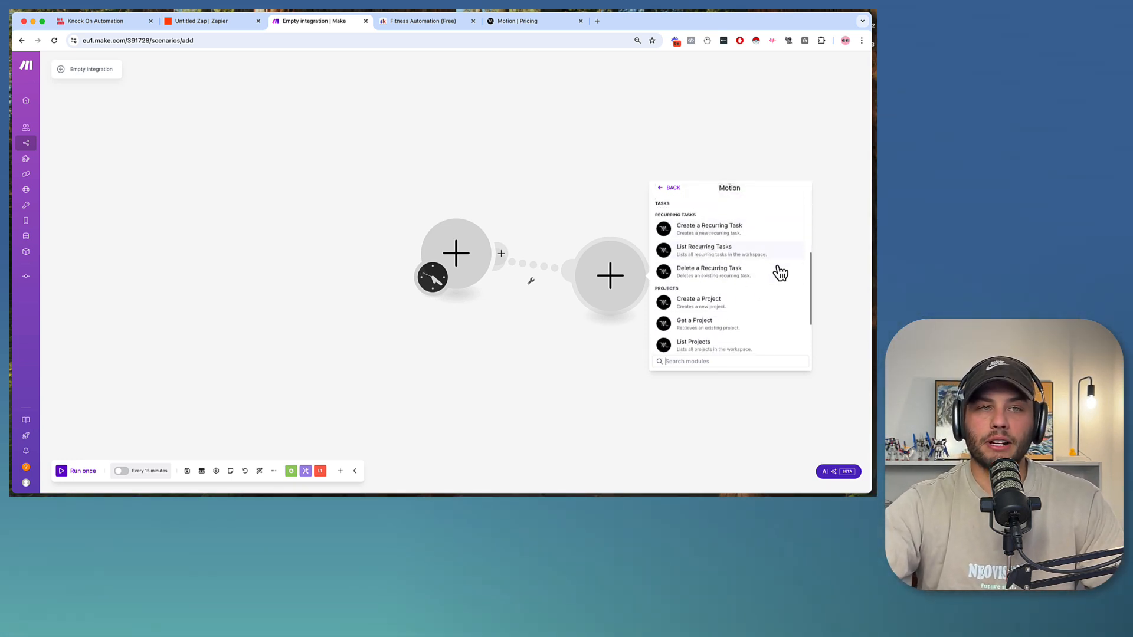
scroll(721, 311, "down", 1)
scroll(714, 307, "down", 1)
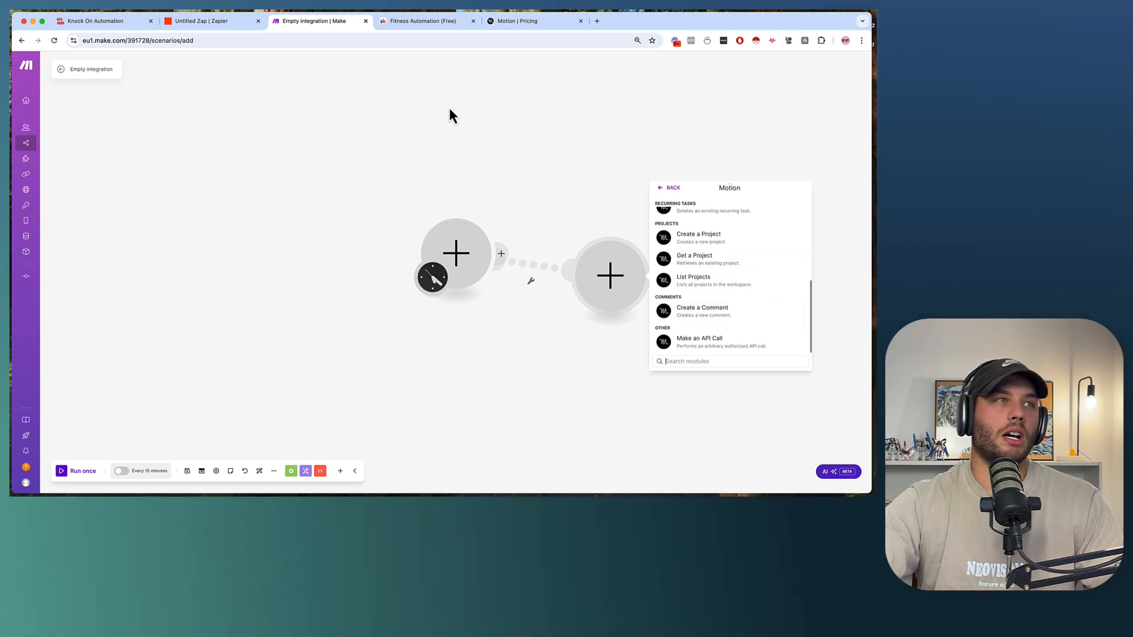
Step: Switch to the Zapier draft and review the action events available for the Motion step
left_click(227, 24)
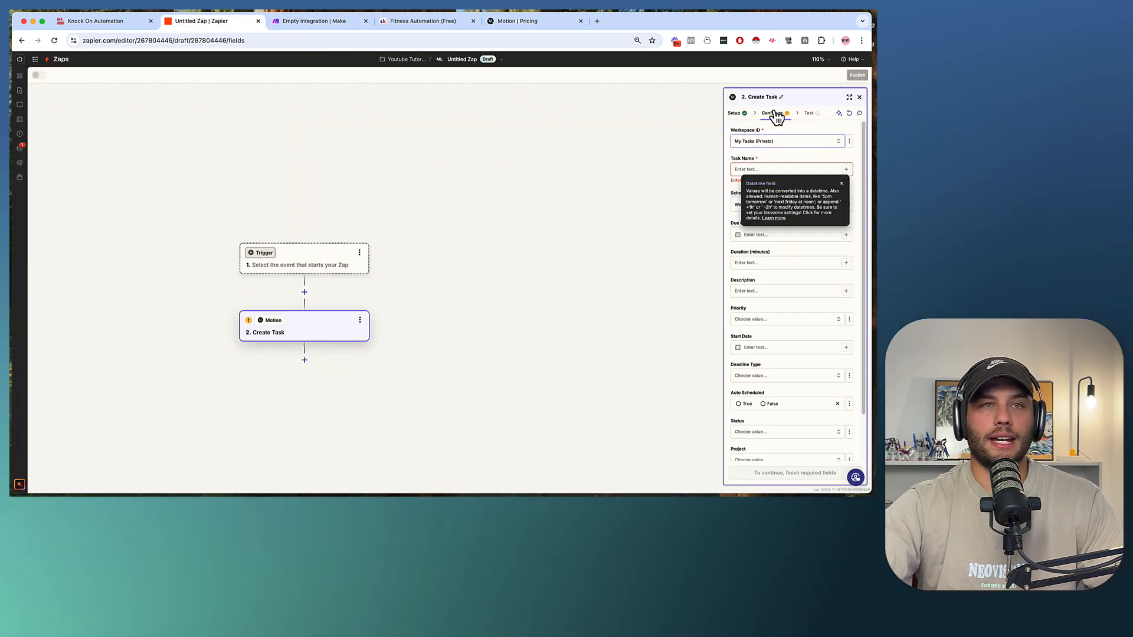
left_click(735, 113)
left_click(765, 175)
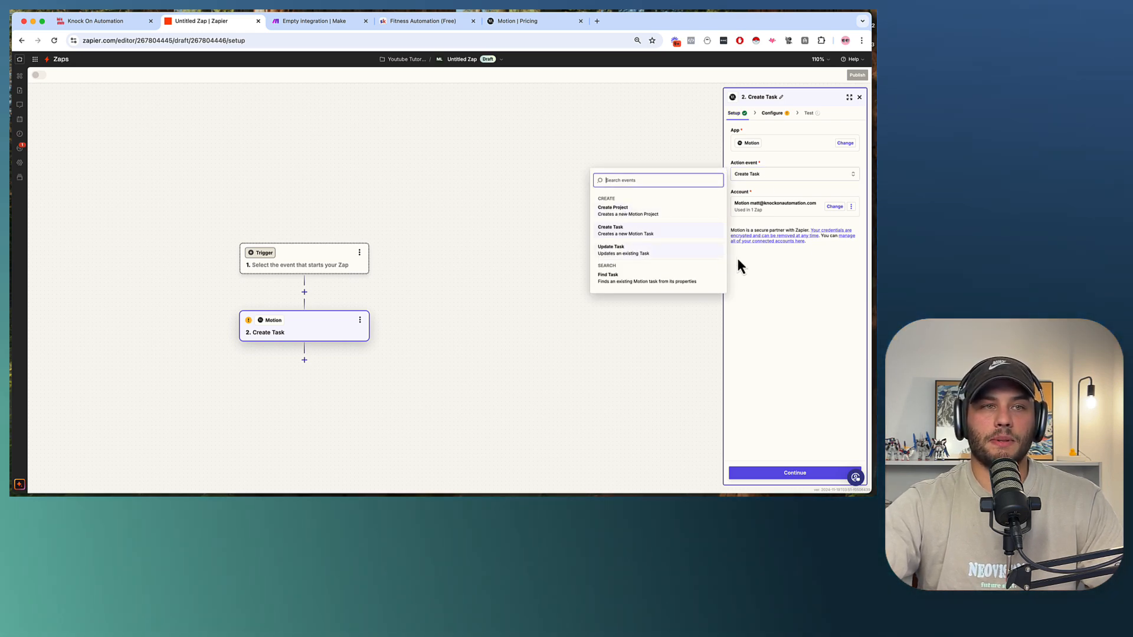
left_click(763, 311)
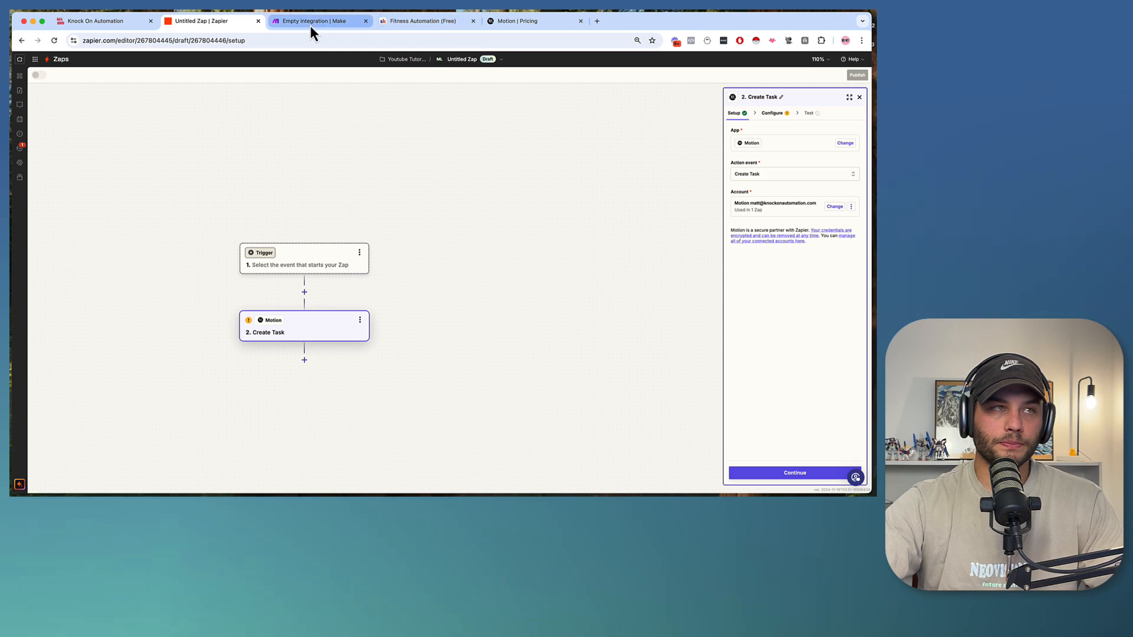
Step: Set Typeform as the app for the Zap's trigger step
left_click(305, 273)
type("ty")
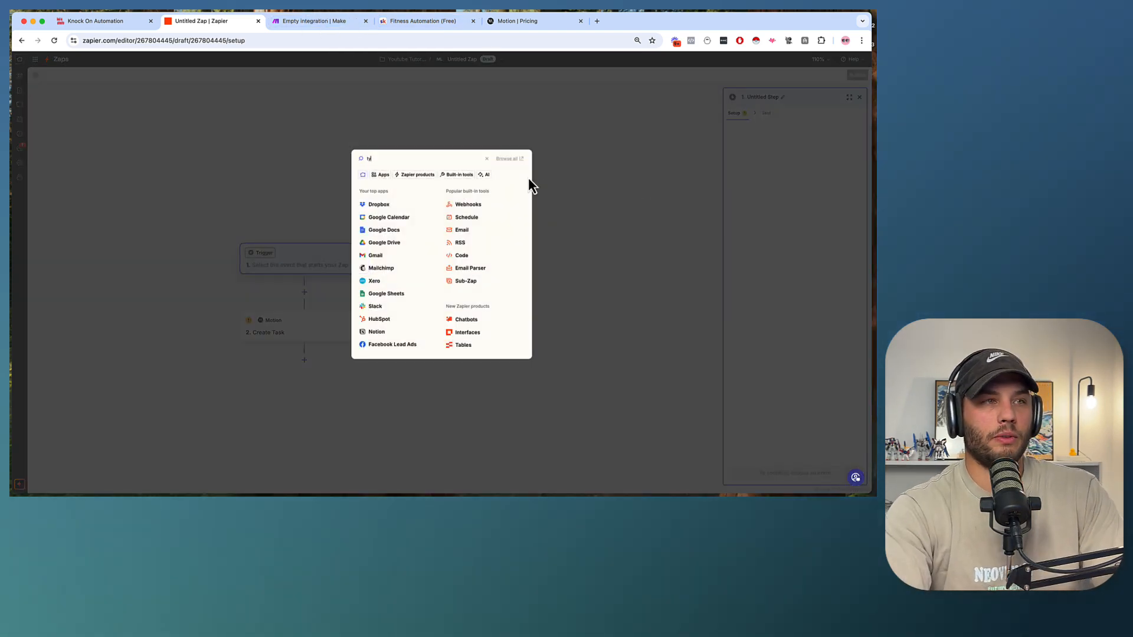
type("peform")
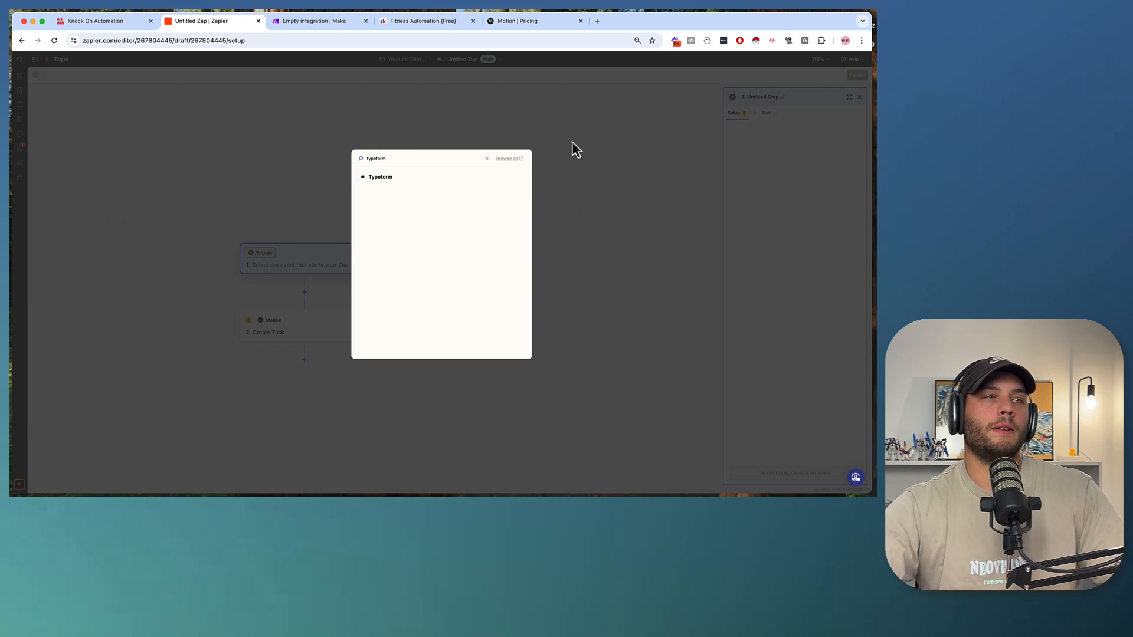
left_click(405, 180)
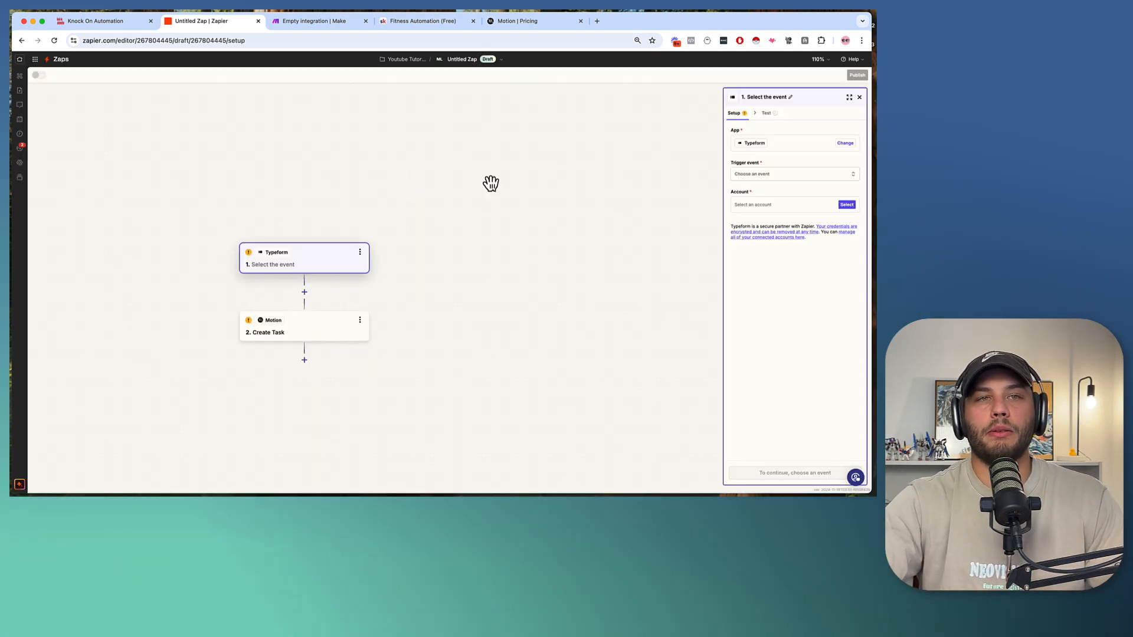
Step: Set the Typeform trigger event to New Entry, select the second saved Typeform account, and continue to the trigger's configuration
left_click(770, 174)
left_click(653, 212)
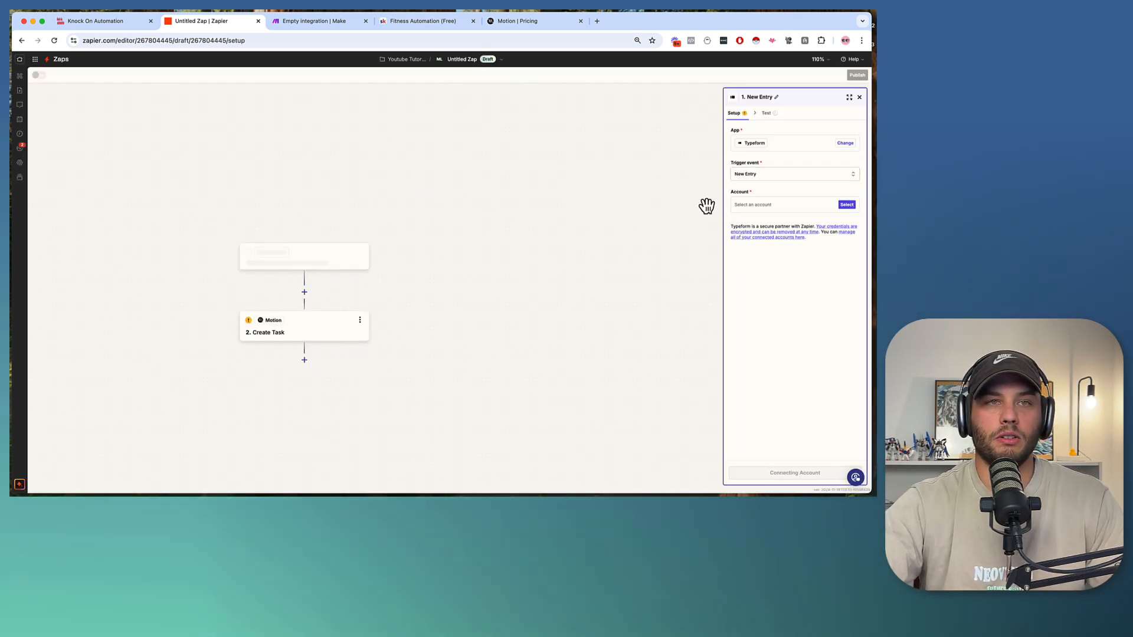
left_click(847, 205)
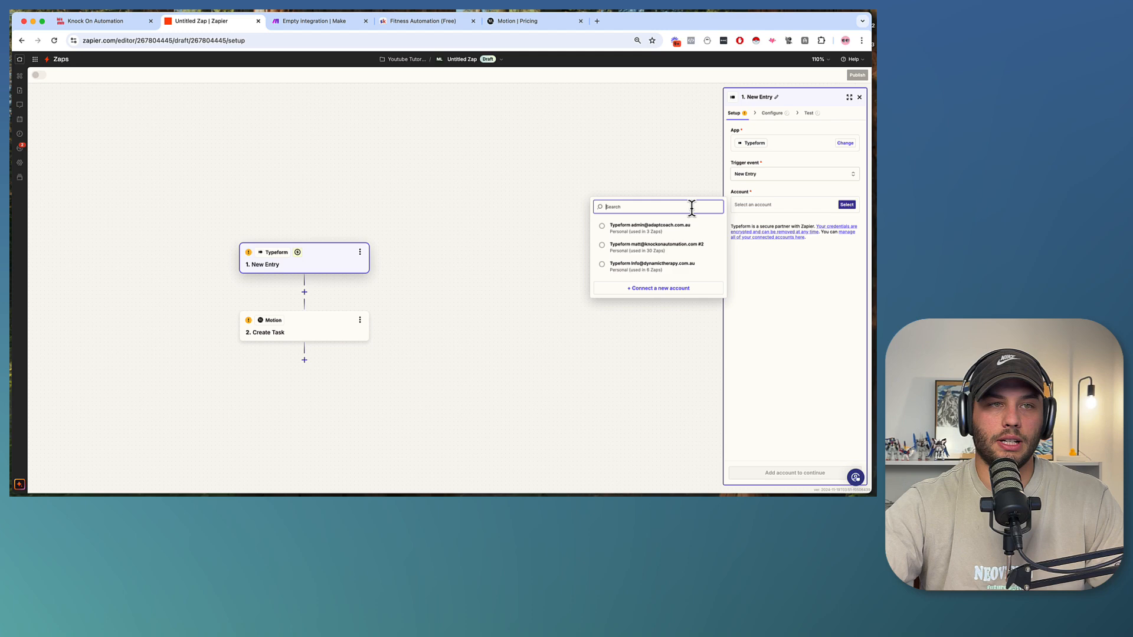
left_click(655, 249)
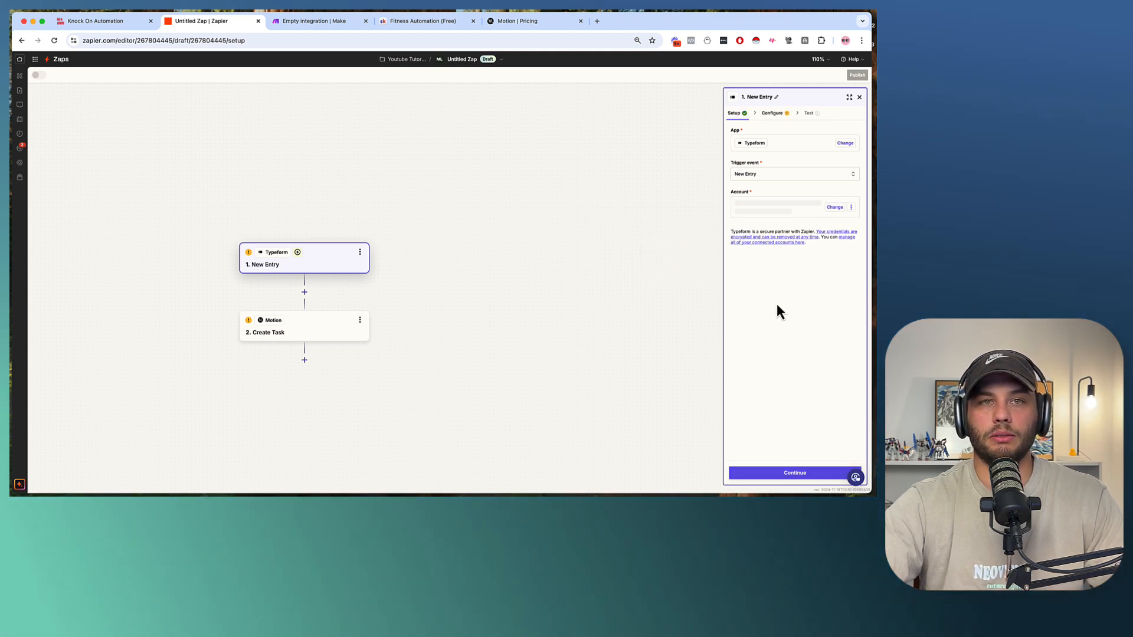
left_click(757, 472)
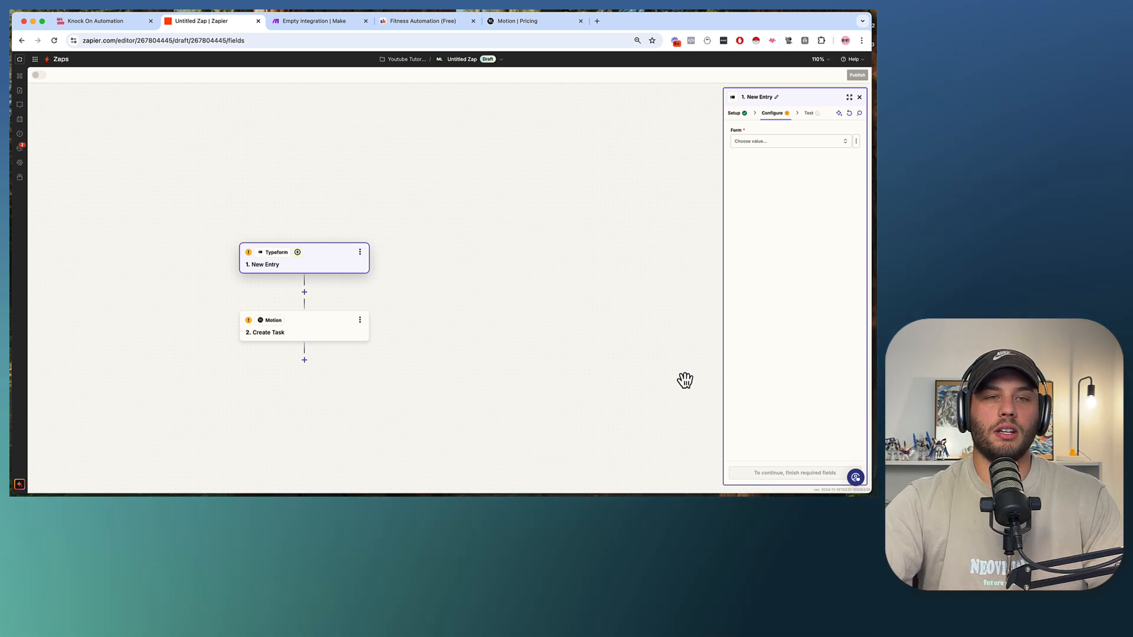
Step: Select the "Youtube demo - mums" form for the trigger, and continue with the Entry A test record
left_click(758, 144)
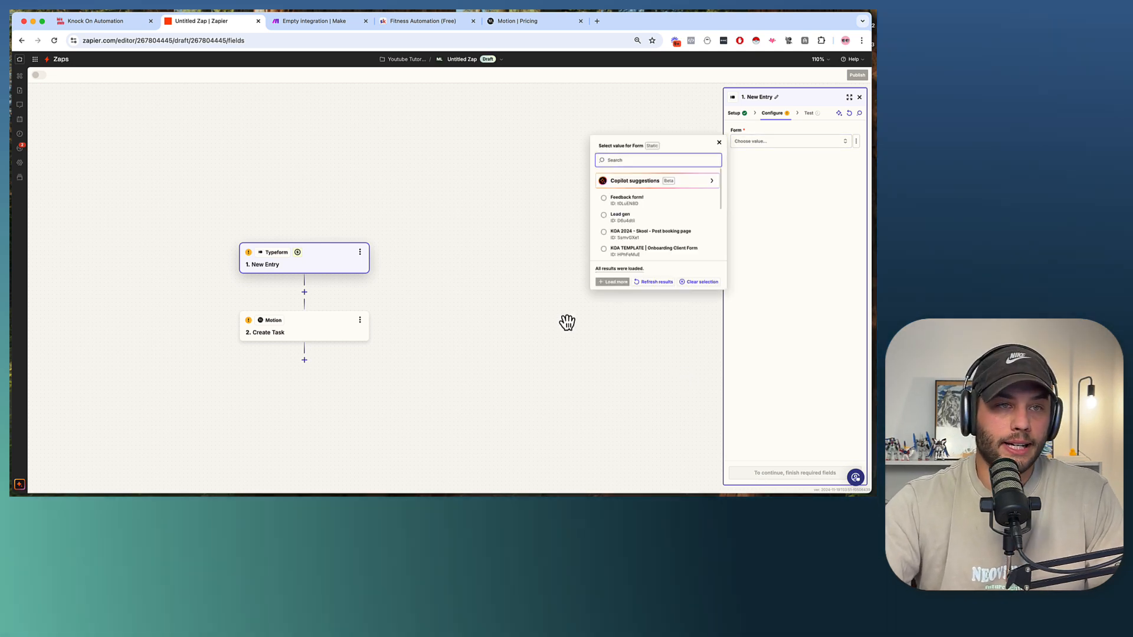
scroll(618, 249, "down", 2)
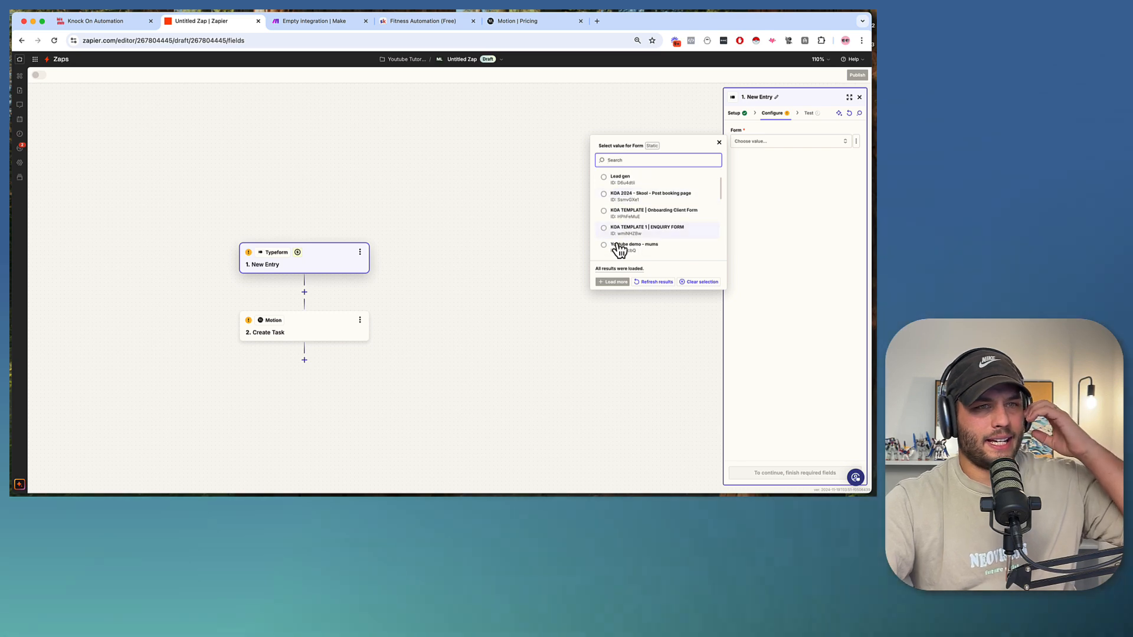
scroll(633, 221, "down", 3)
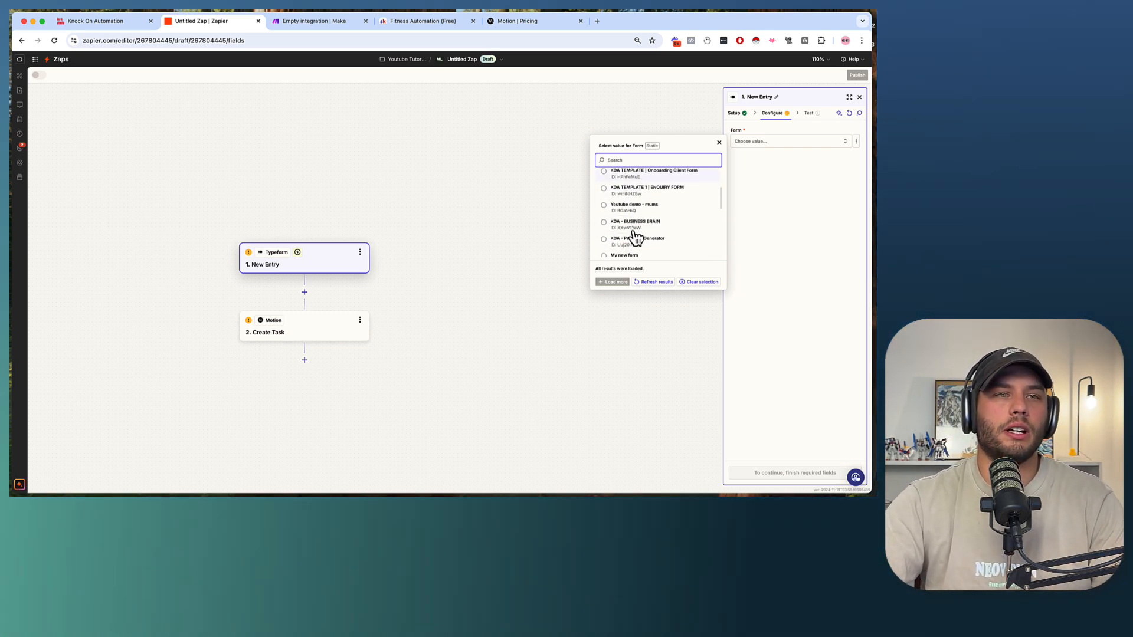
left_click(636, 208)
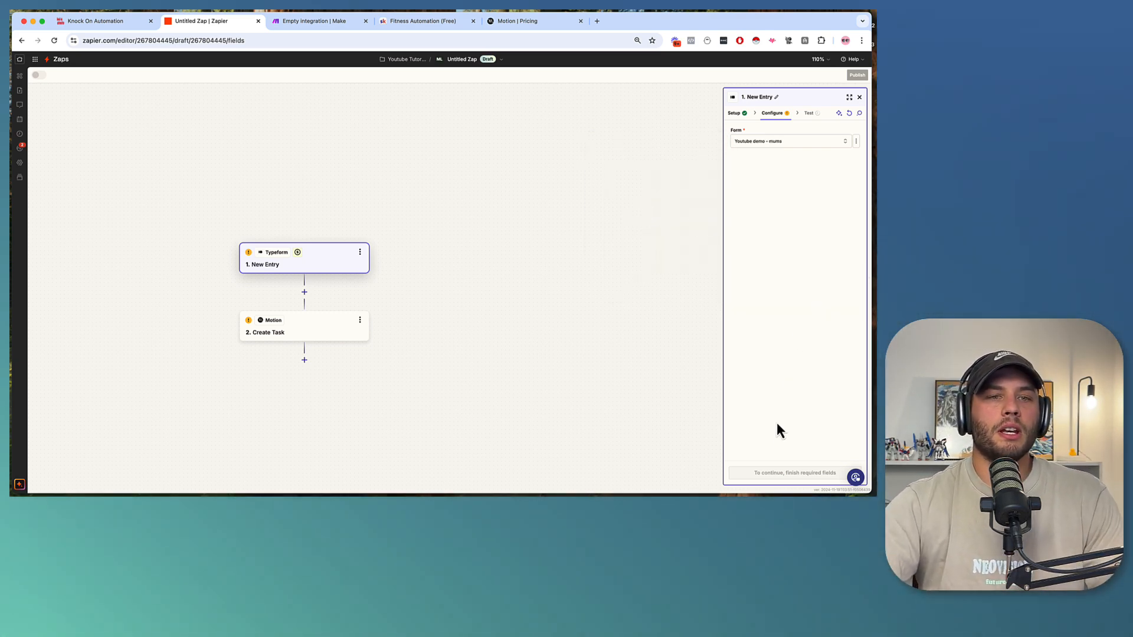
left_click(760, 476)
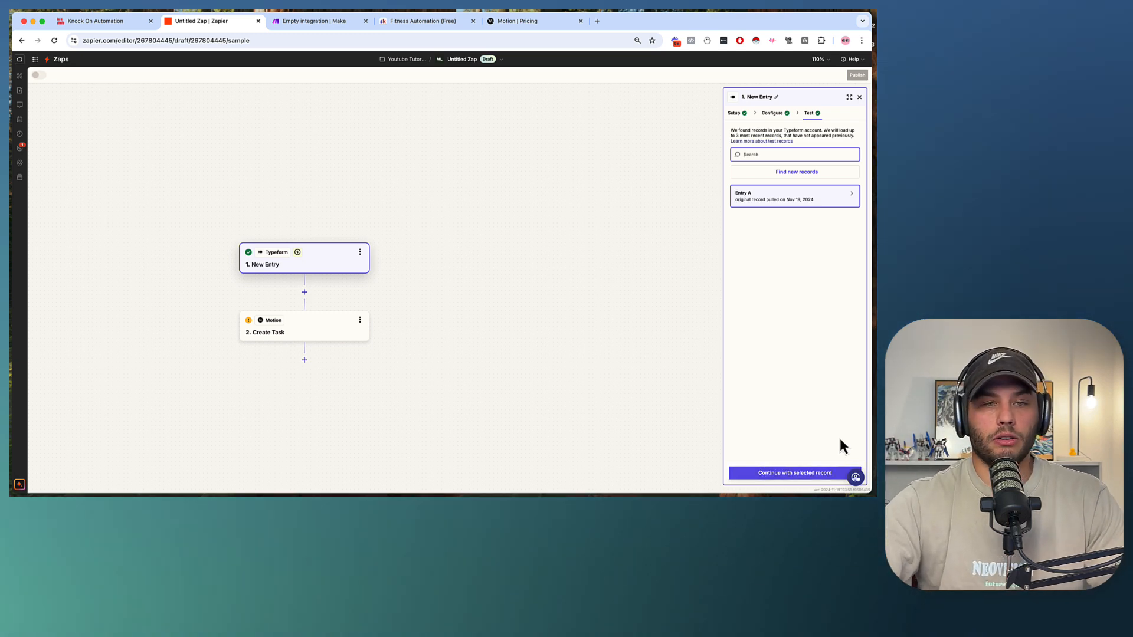
left_click(785, 474)
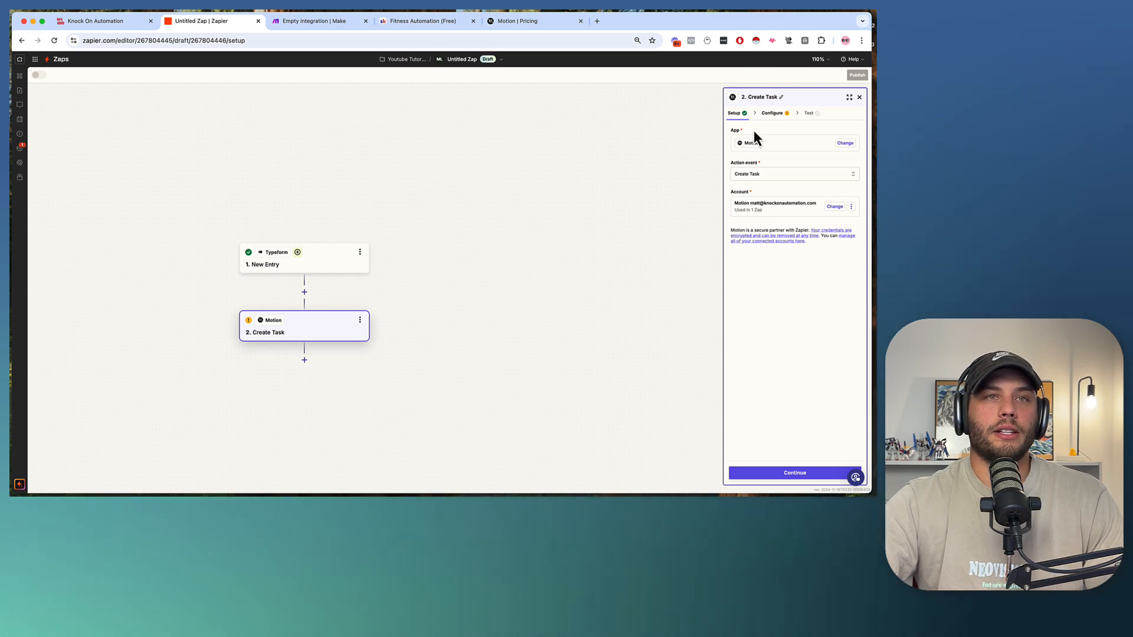
Step: Review the form responses in the Typeform trigger's Entry A test record, and proceed to the Create Task step's configuration
left_click(310, 265)
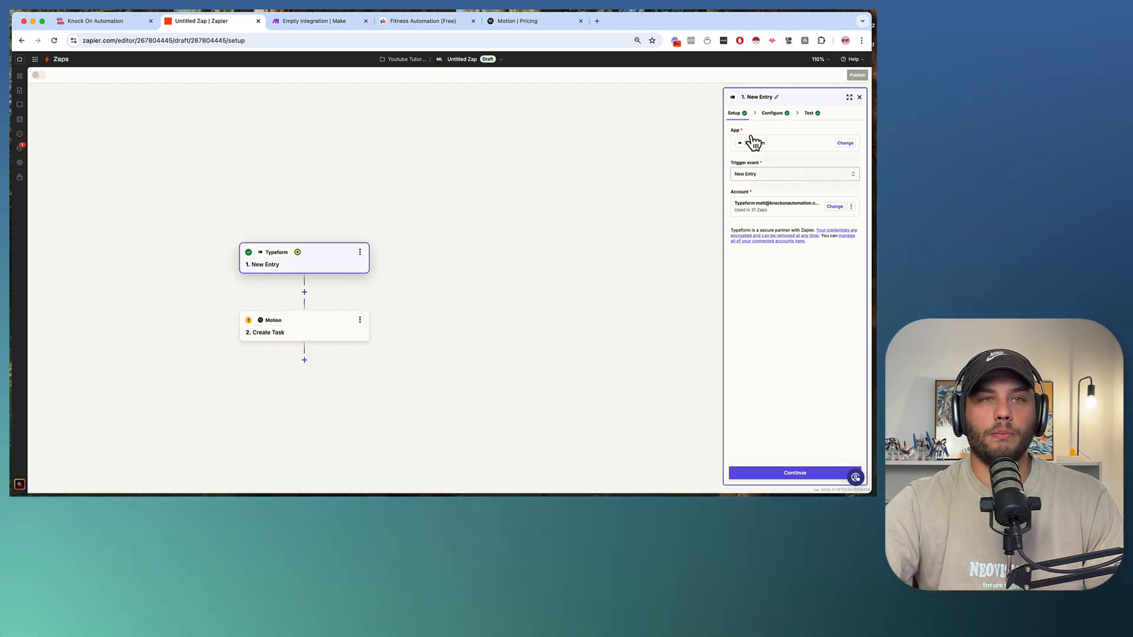
left_click(809, 114)
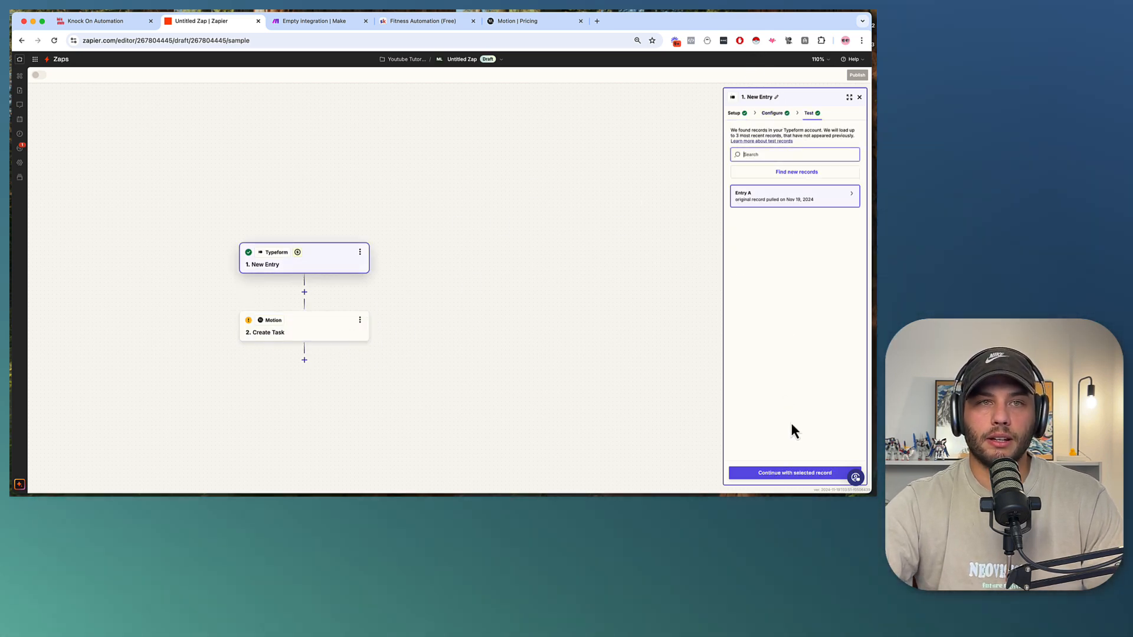
left_click(787, 199)
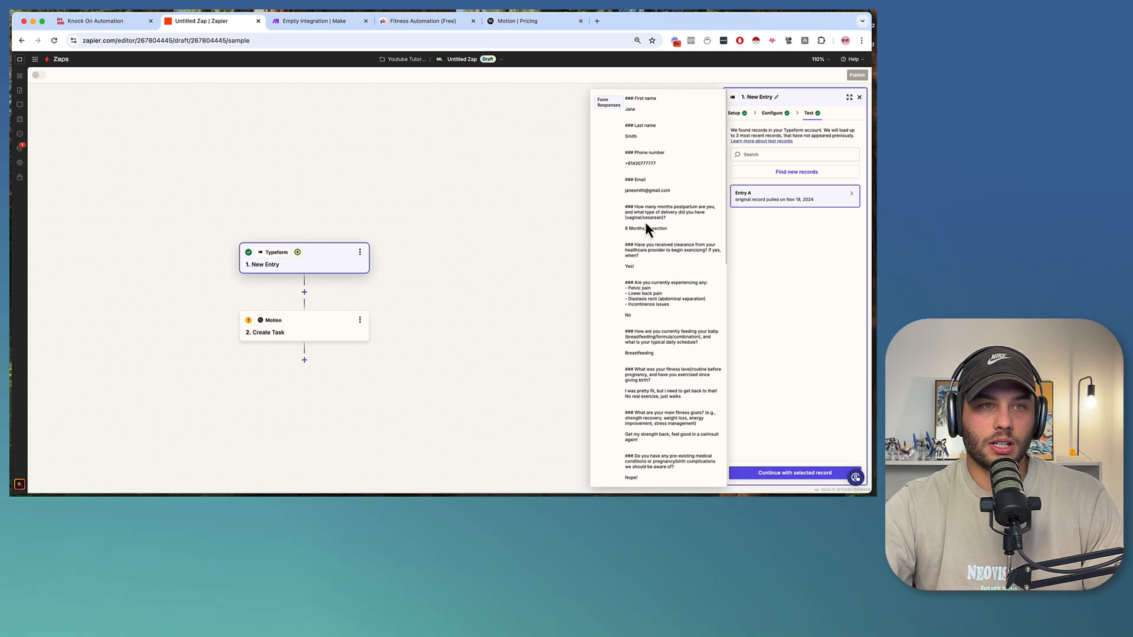
left_click(771, 473)
left_click(765, 475)
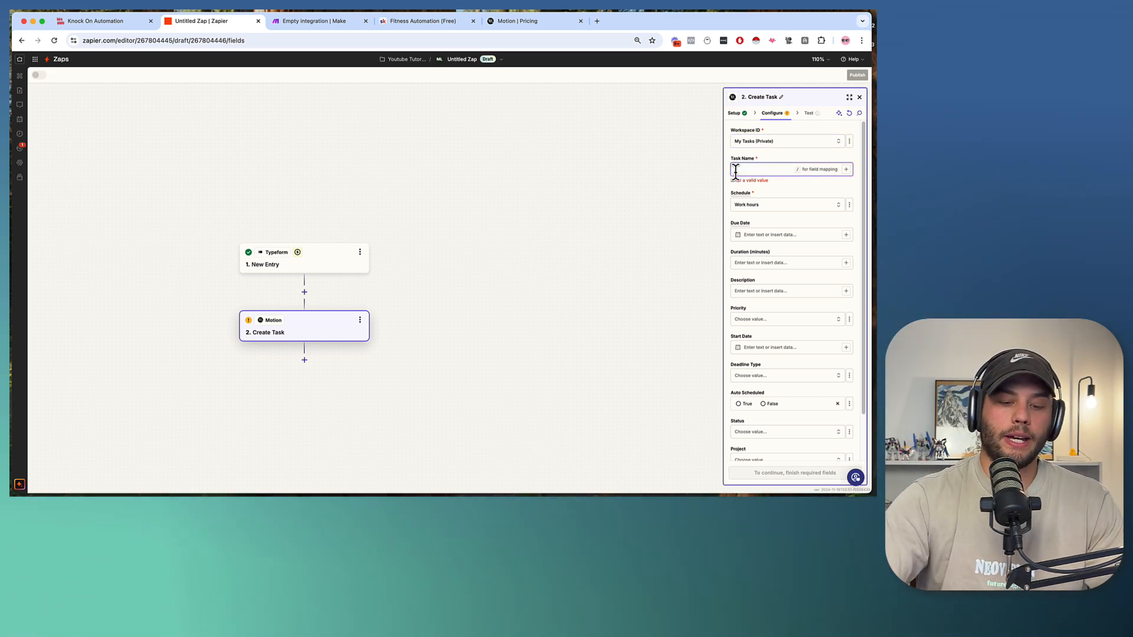
Step: Build the Task Name from the mapped Typeform First name field followed by "- Training Program"
key("slash")
type("contact")
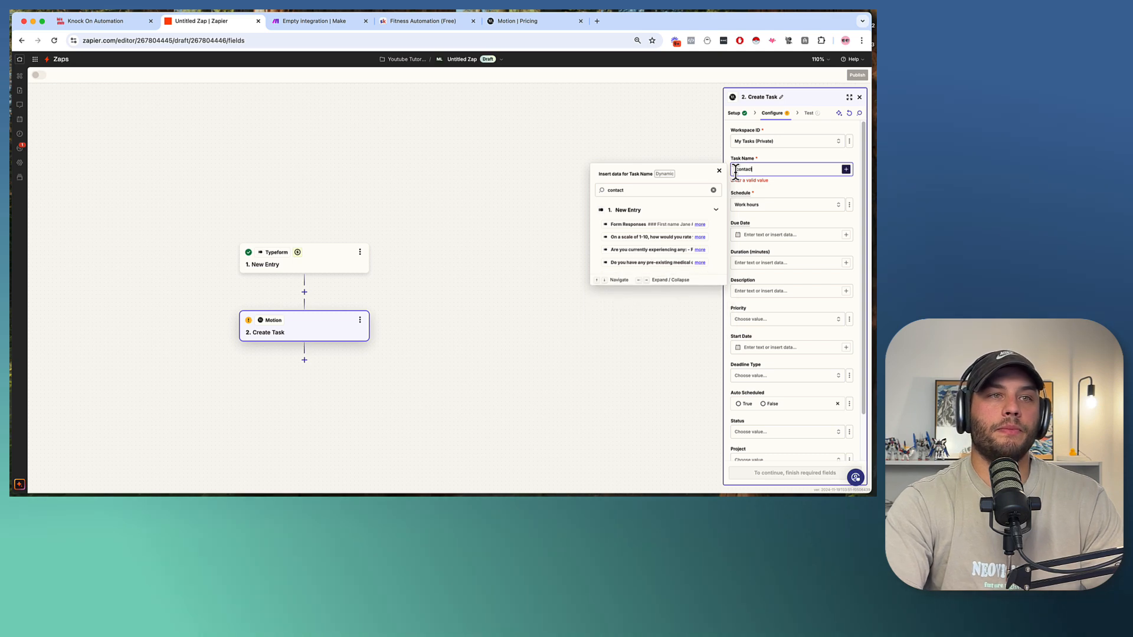
key("BackSpace")
key("BackSpace")
key("BackSpace")
key("BackSpace")
key("BackSpace")
key("BackSpace")
key("BackSpace")
type("name")
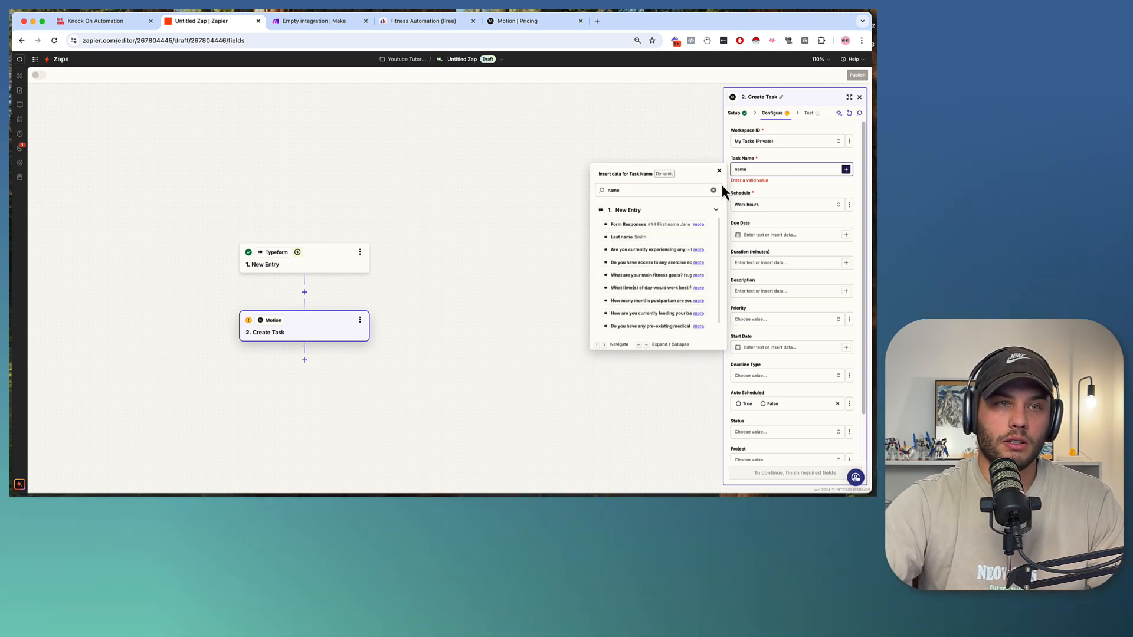
scroll(628, 242, "down", 1)
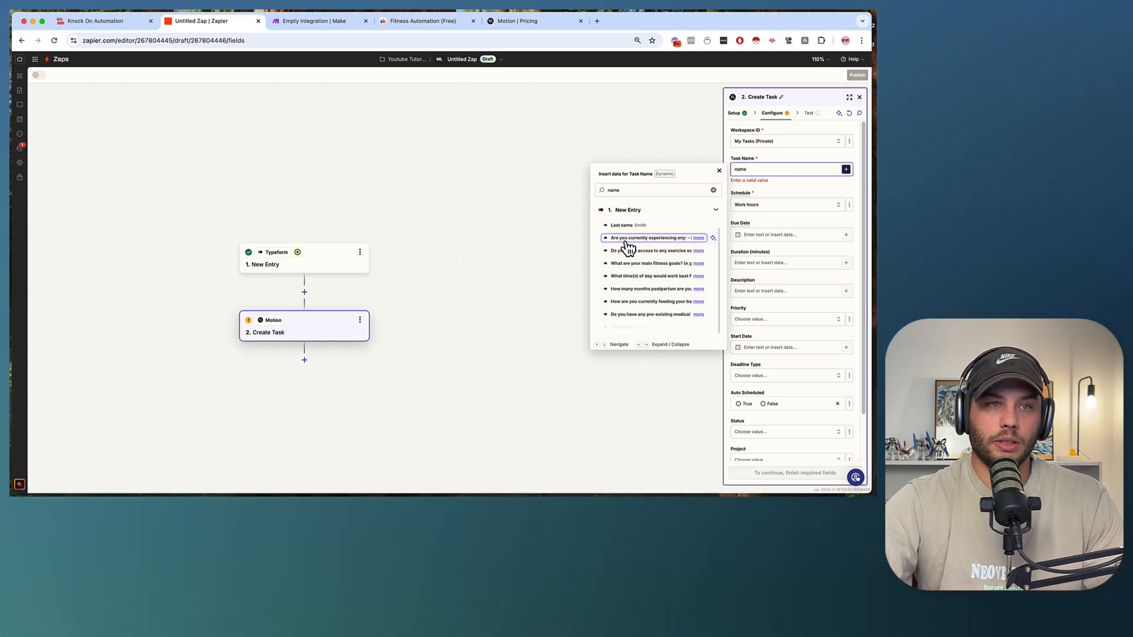
left_click(621, 328)
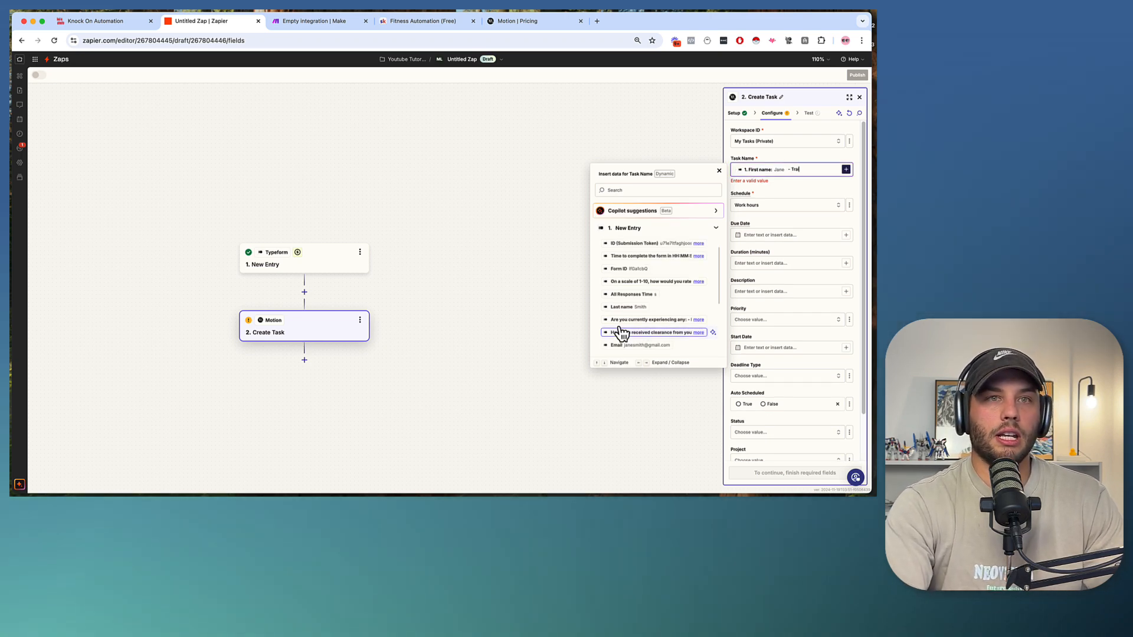
type("- Training Pr")
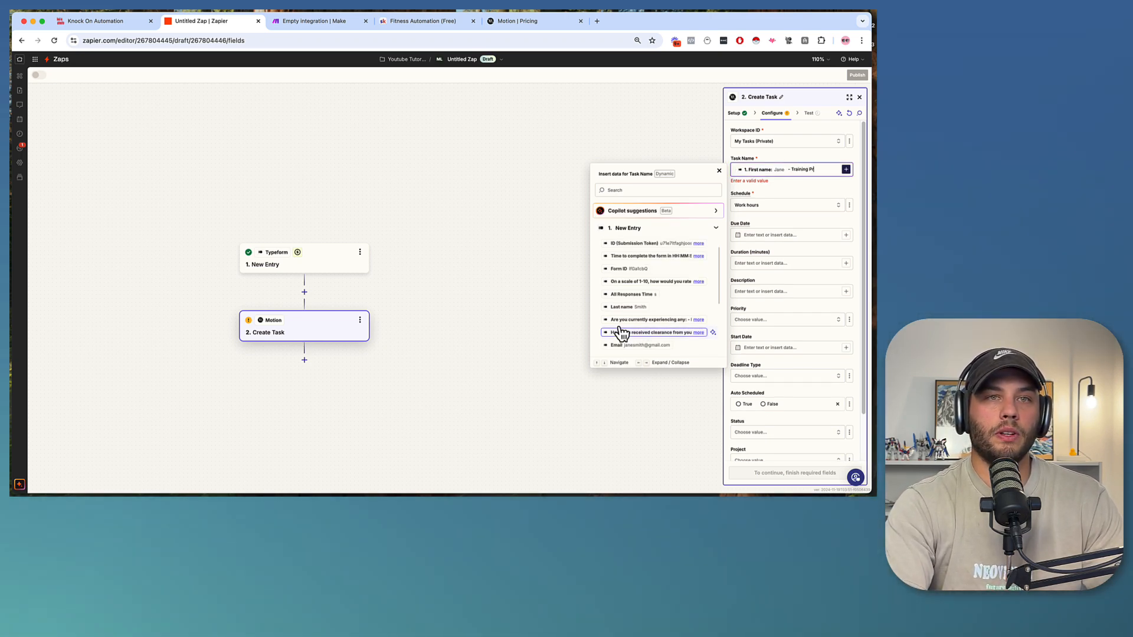
type("ogram")
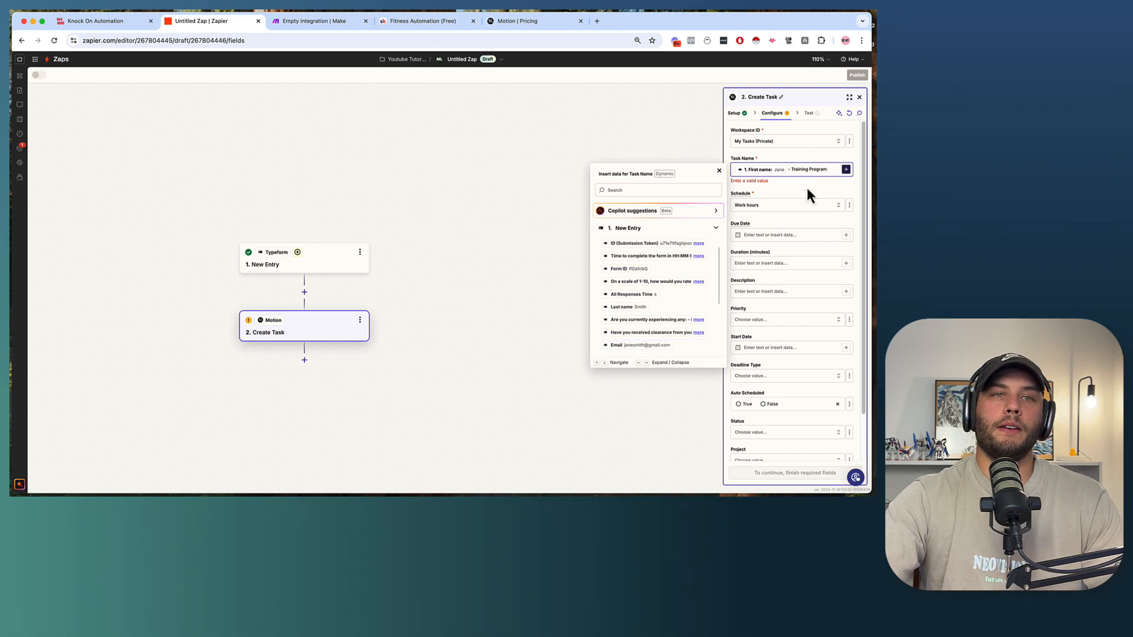
Step: Set the task's due date to "Two days from now 5pm" and its duration to 60 minutes
left_click(791, 205)
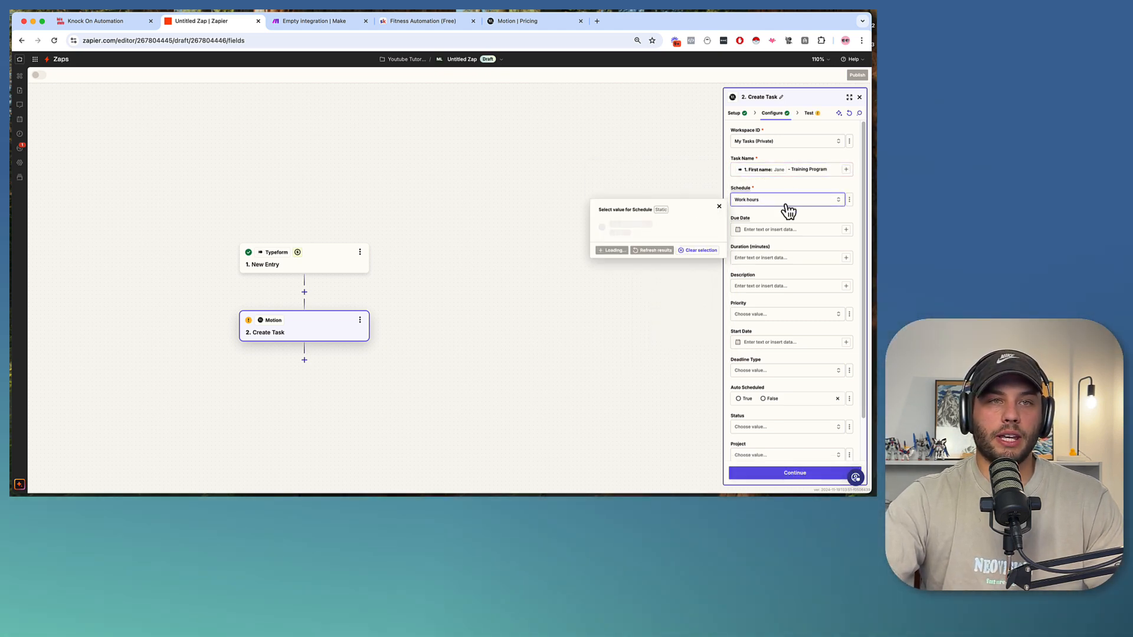
left_click(761, 214)
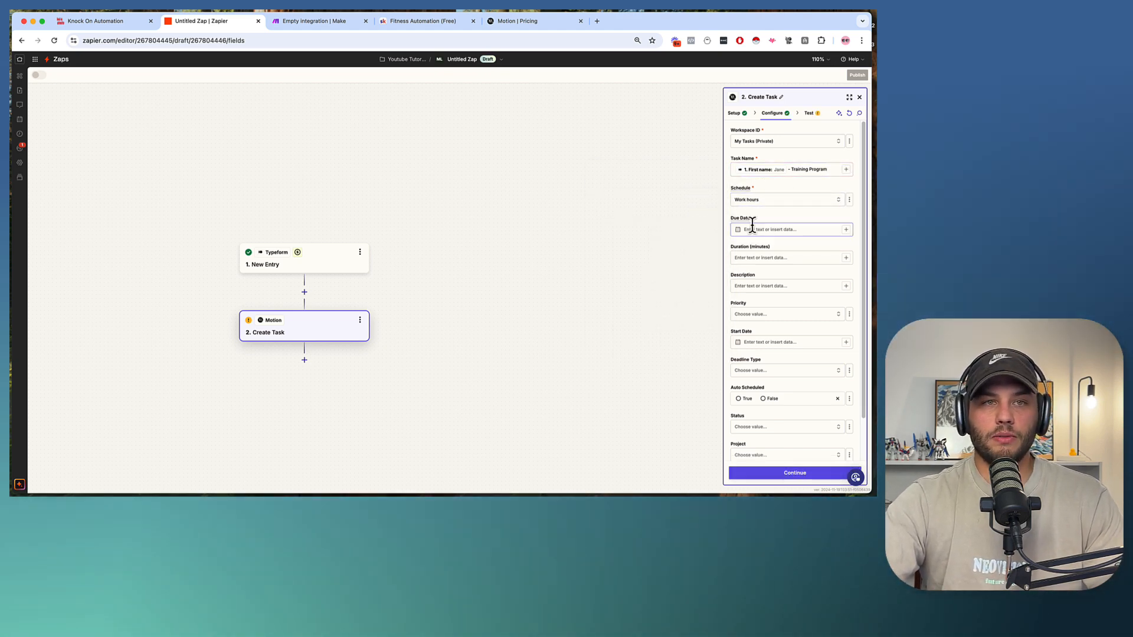
left_click(760, 229)
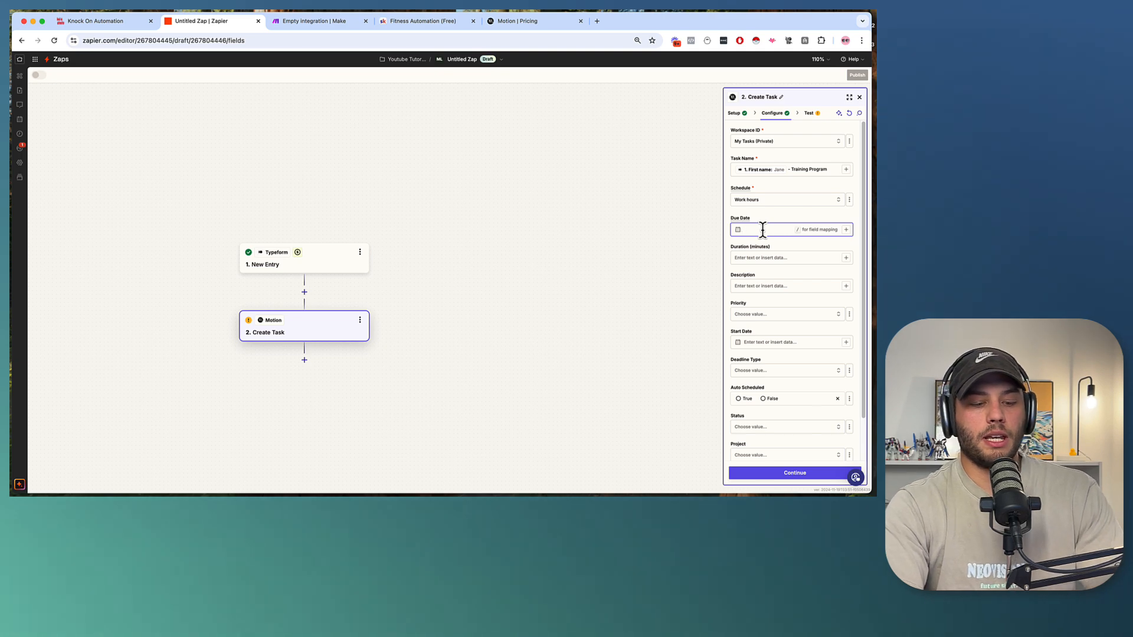
type("T")
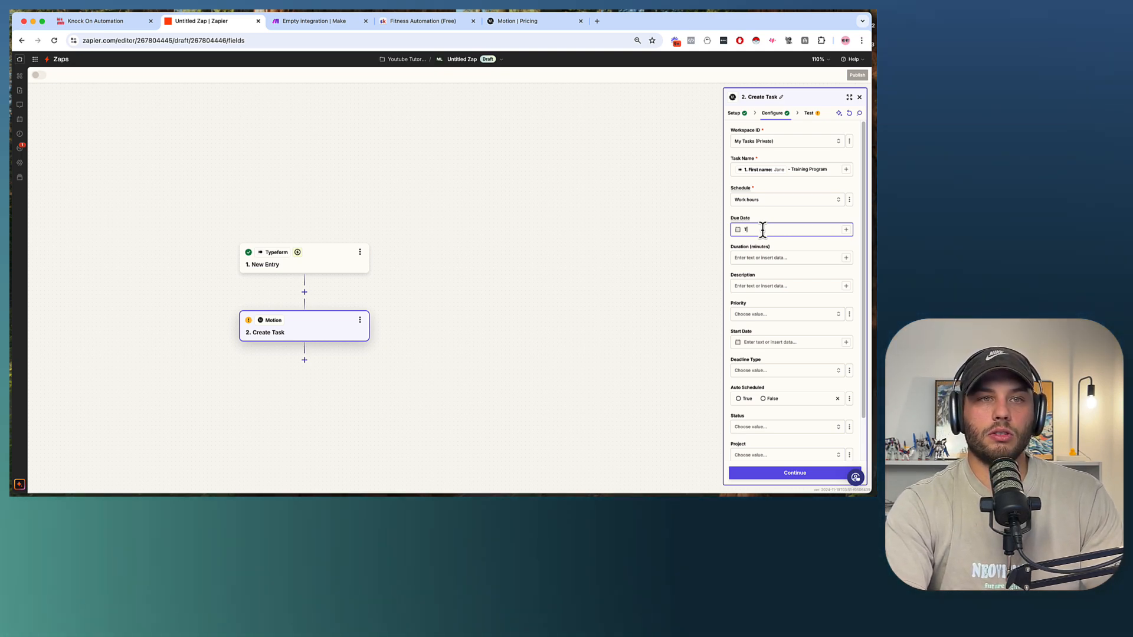
key("BackSpace")
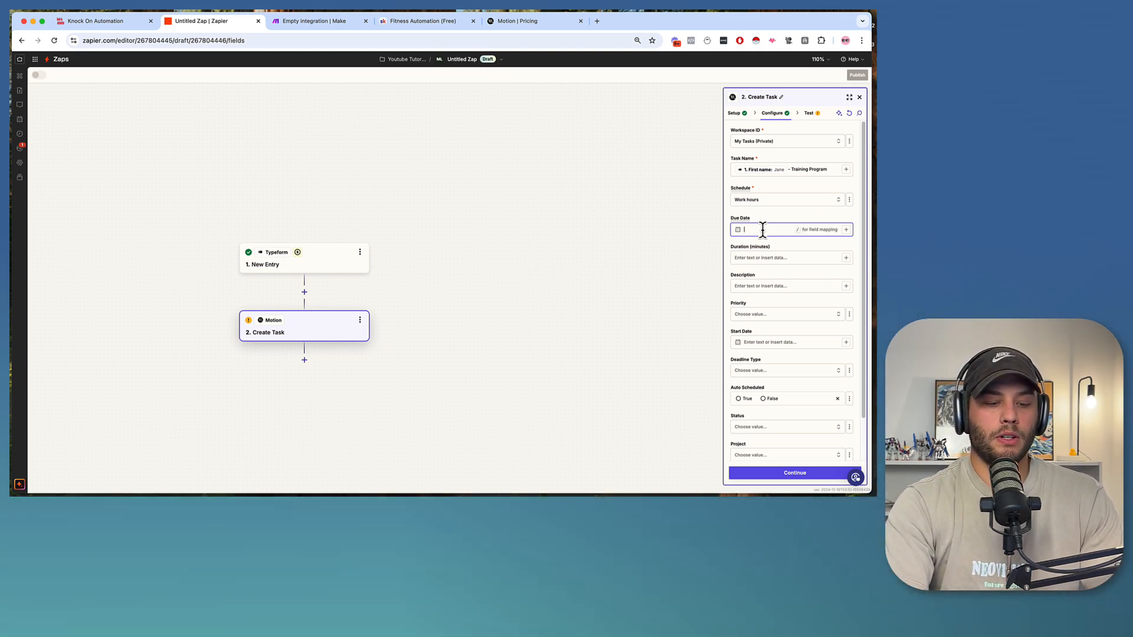
type("Two days from now 5pm")
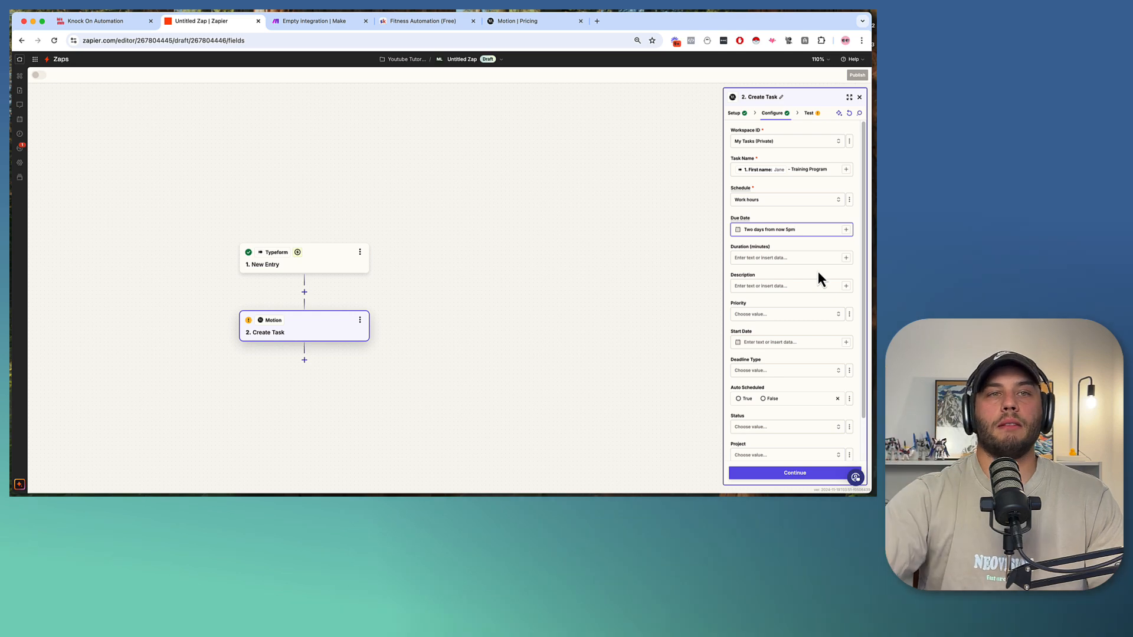
left_click(765, 253)
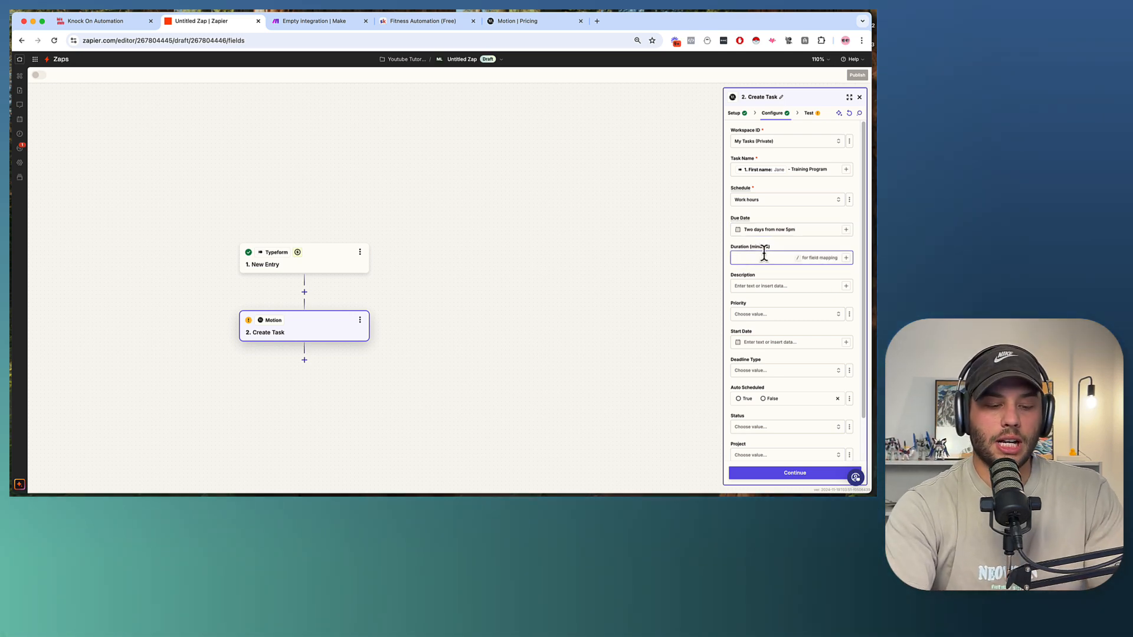
type("6")
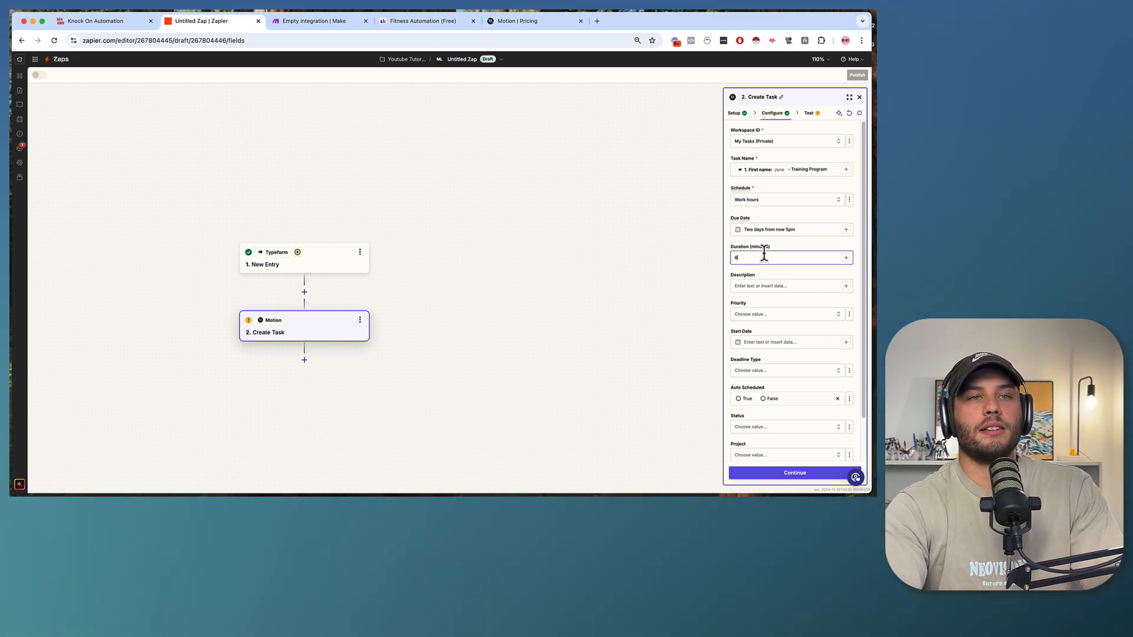
type("0")
Step: Enter "Create a training plan for client" as the task's description
left_click(764, 286)
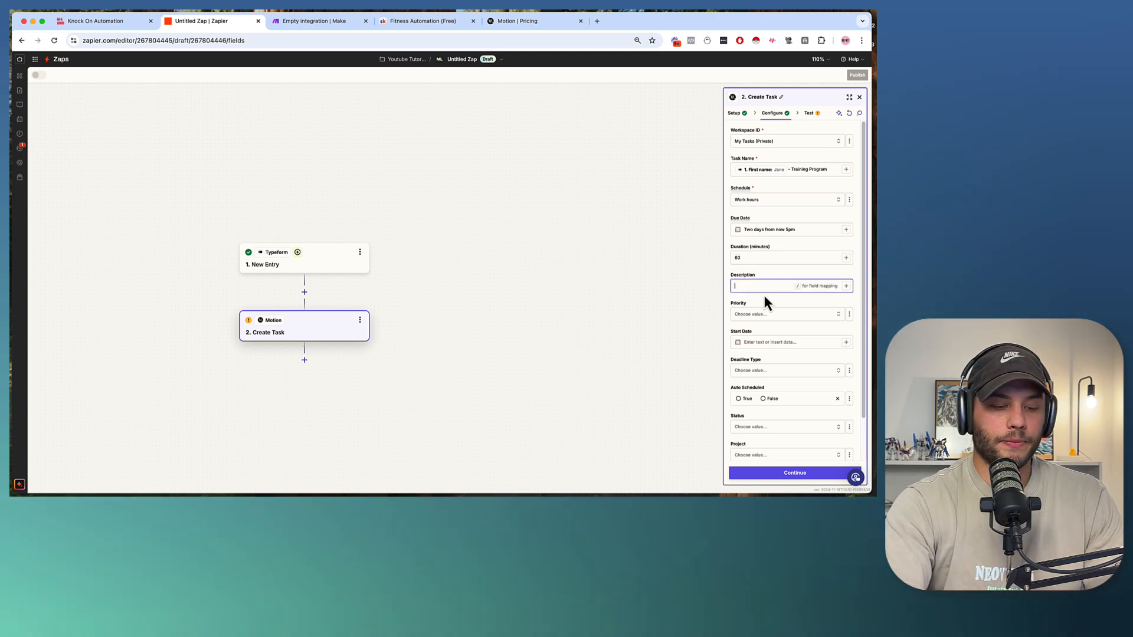
type("Create a")
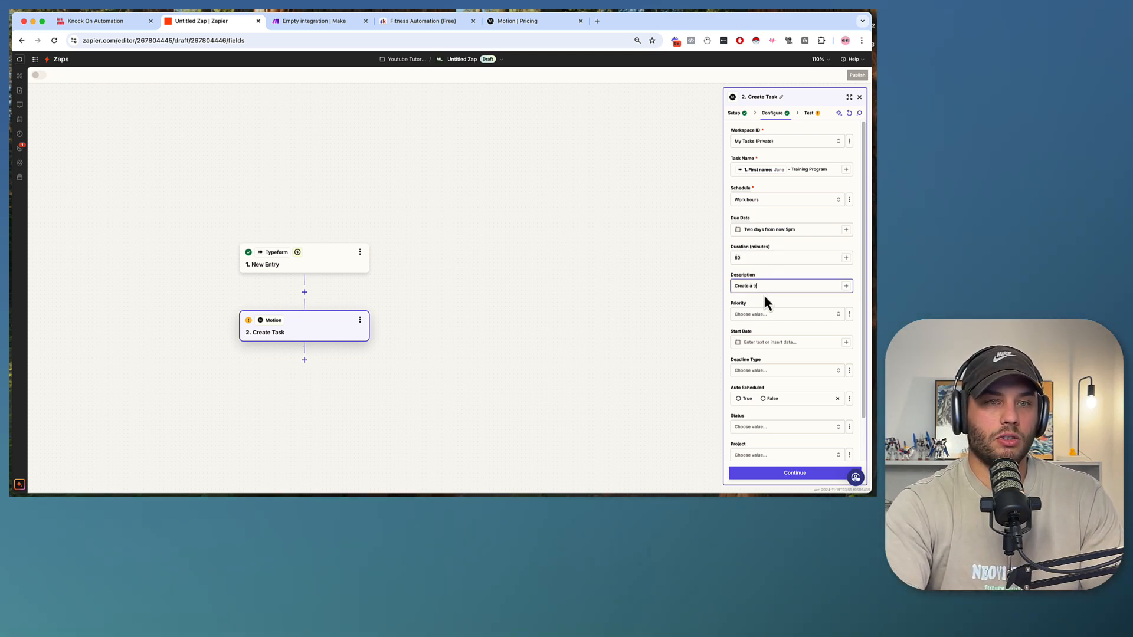
type(" training plan iwth")
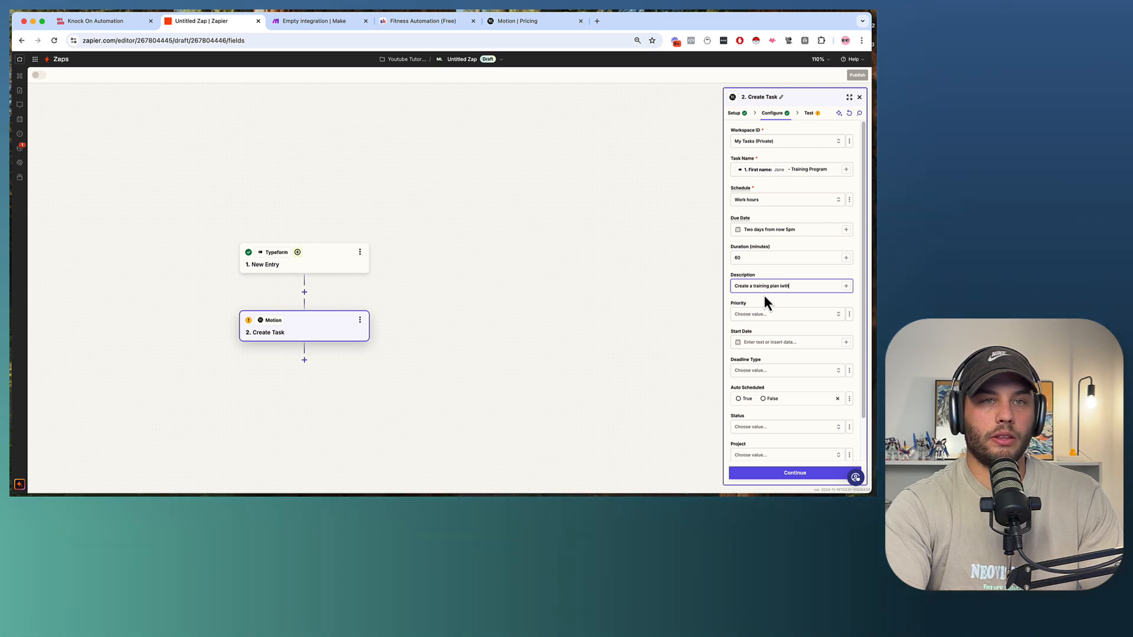
key("BackSpace")
key("BackSpace")
key("BackSpace")
key("BackSpace")
key("BackSpace")
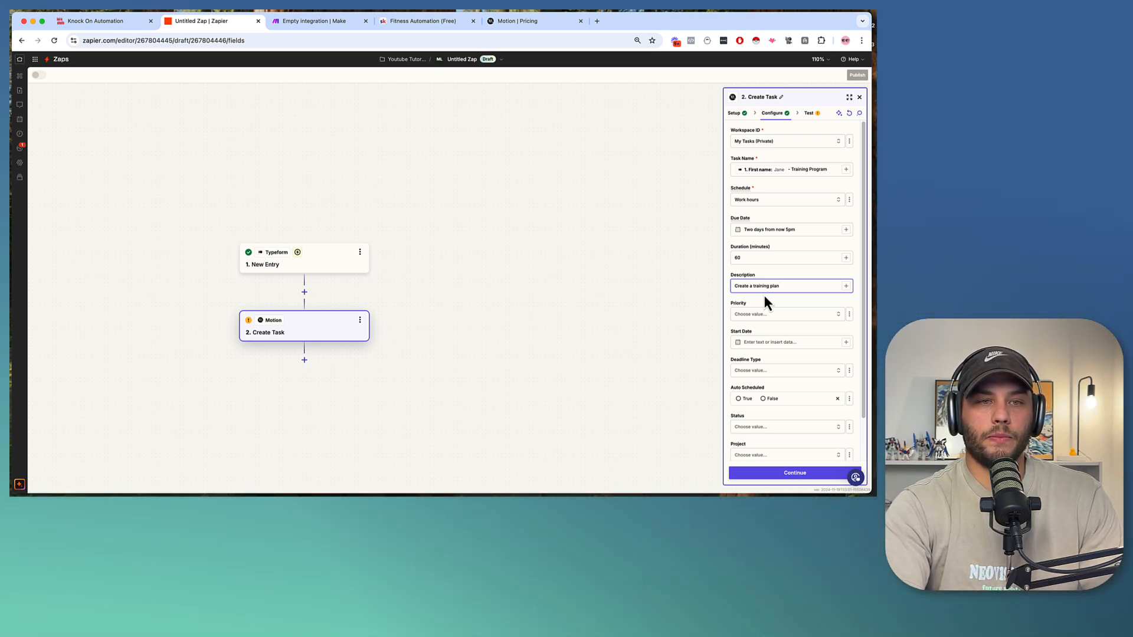
scroll(763, 295, "down", 3)
scroll(763, 294, "up", 2)
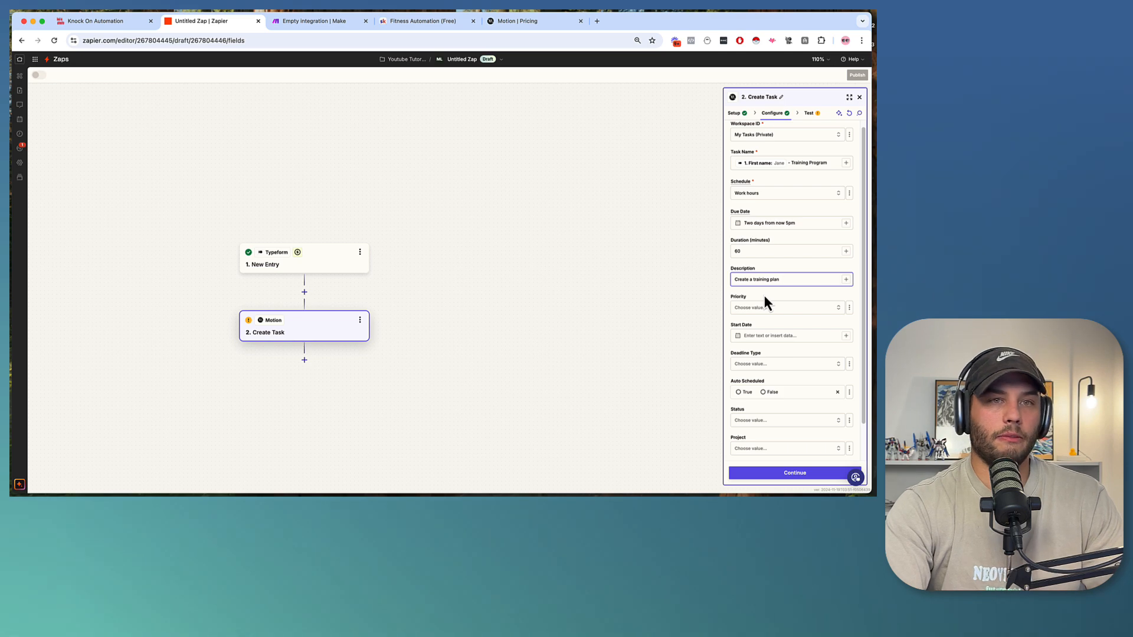
type("for clie")
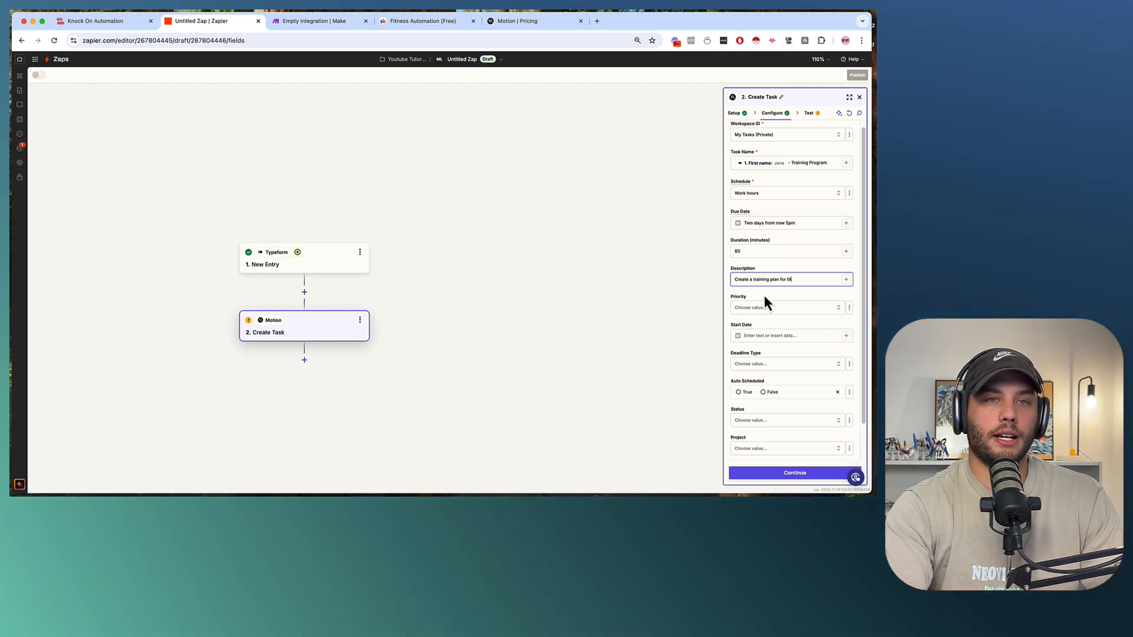
type("nt")
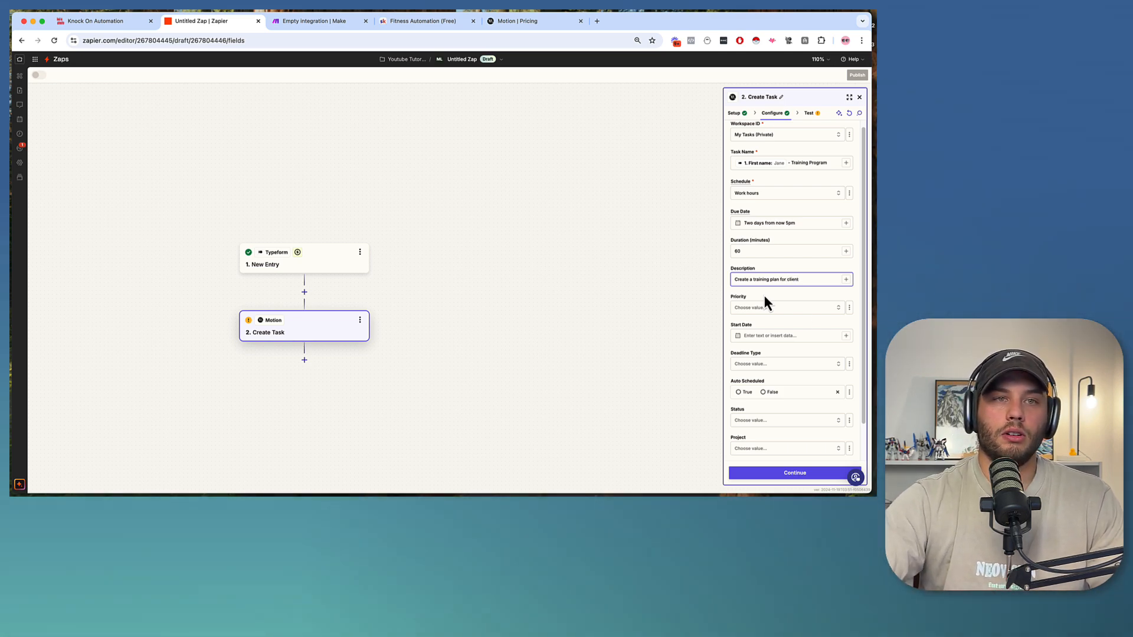
Step: Add the mapped Typeform Form Responses field below the existing text in the task's description
key("Return")
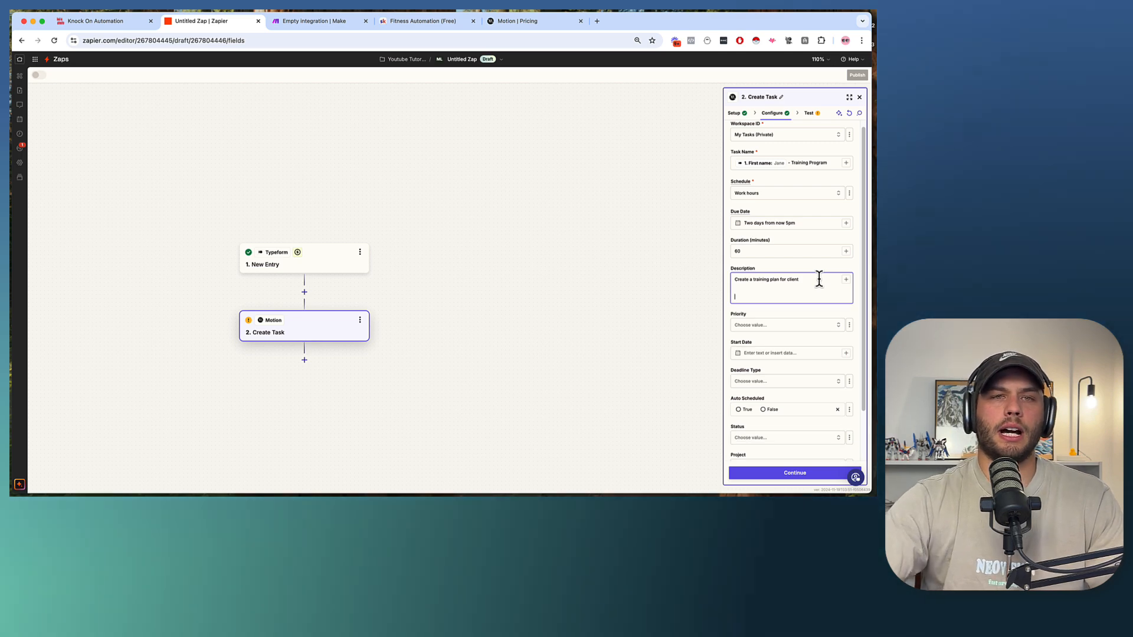
left_click(847, 280)
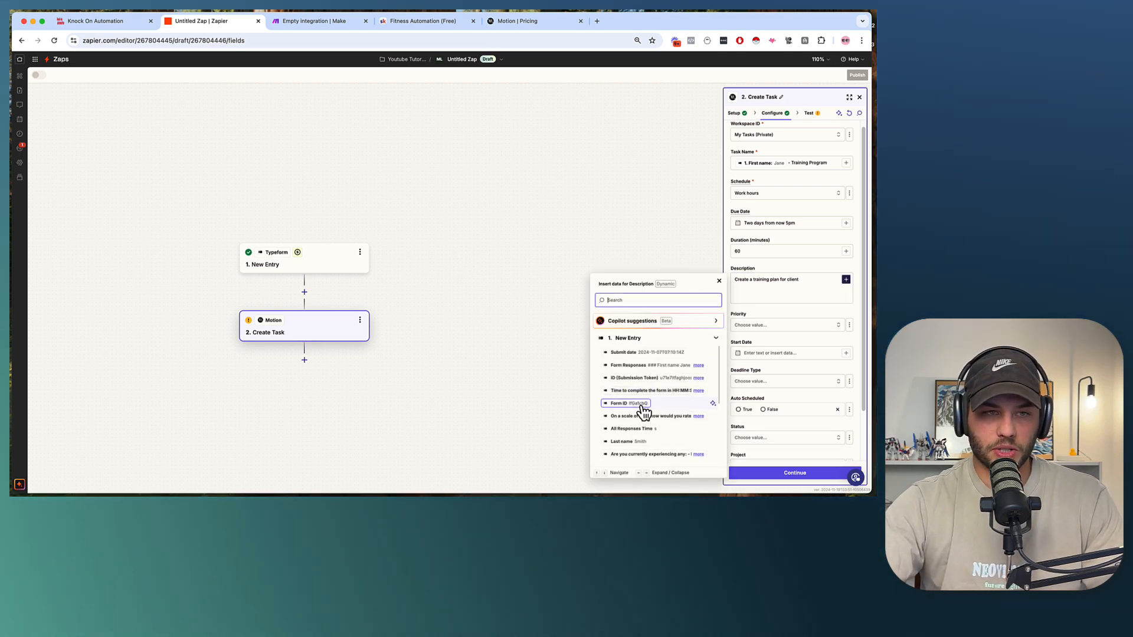
left_click(627, 365)
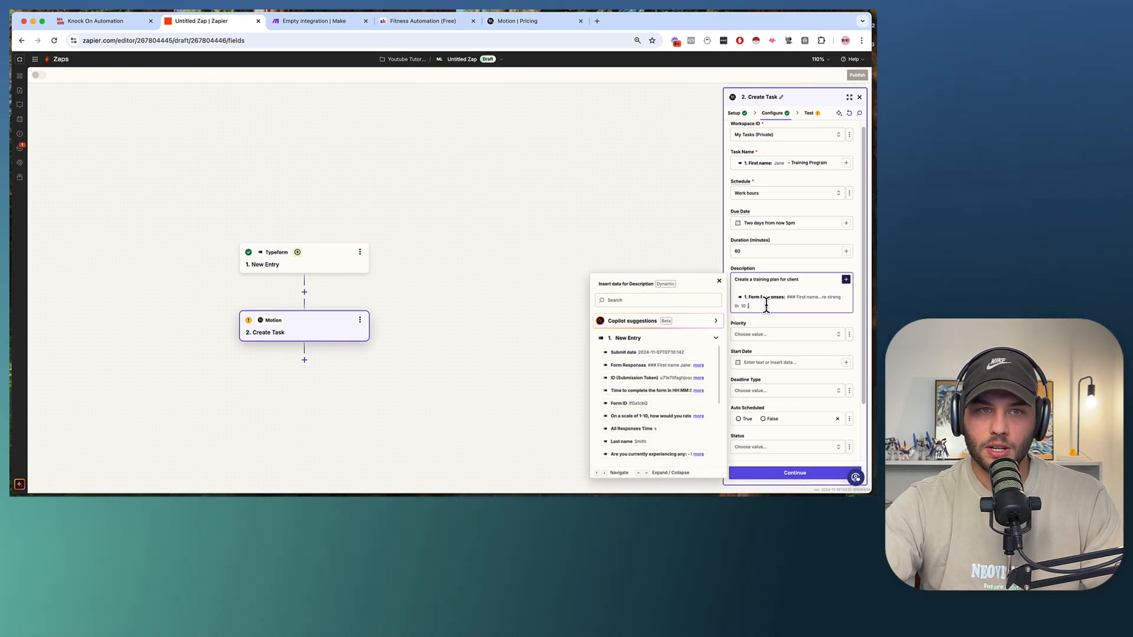
left_click(759, 256)
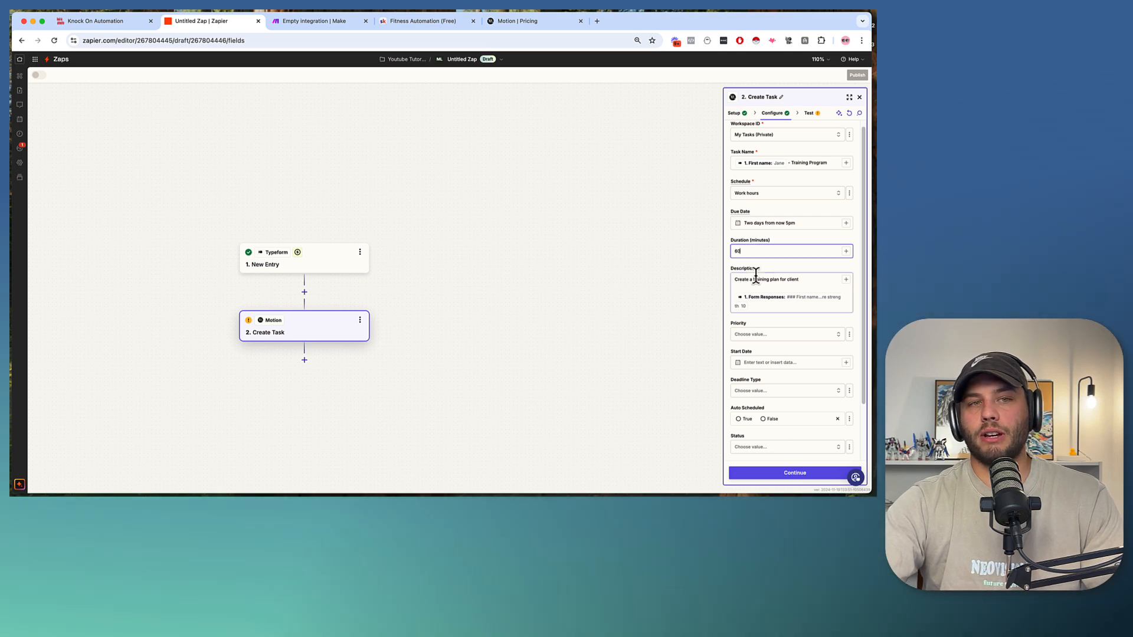
Step: Set the task's priority to MEDIUM and its start date to Tomorrow
left_click(759, 334)
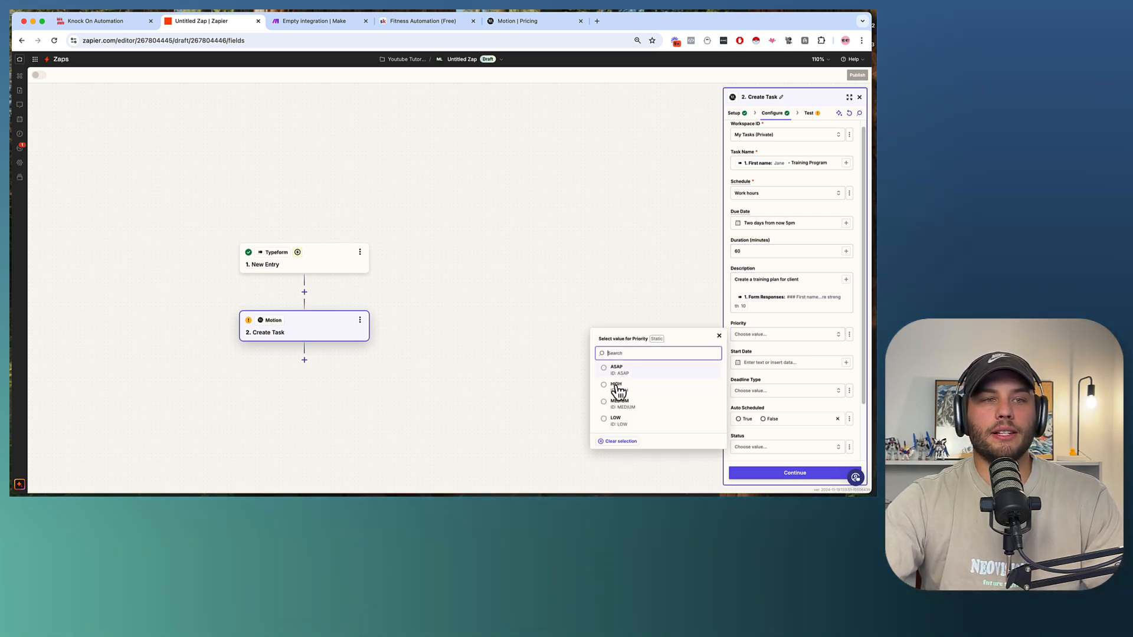
left_click(613, 405)
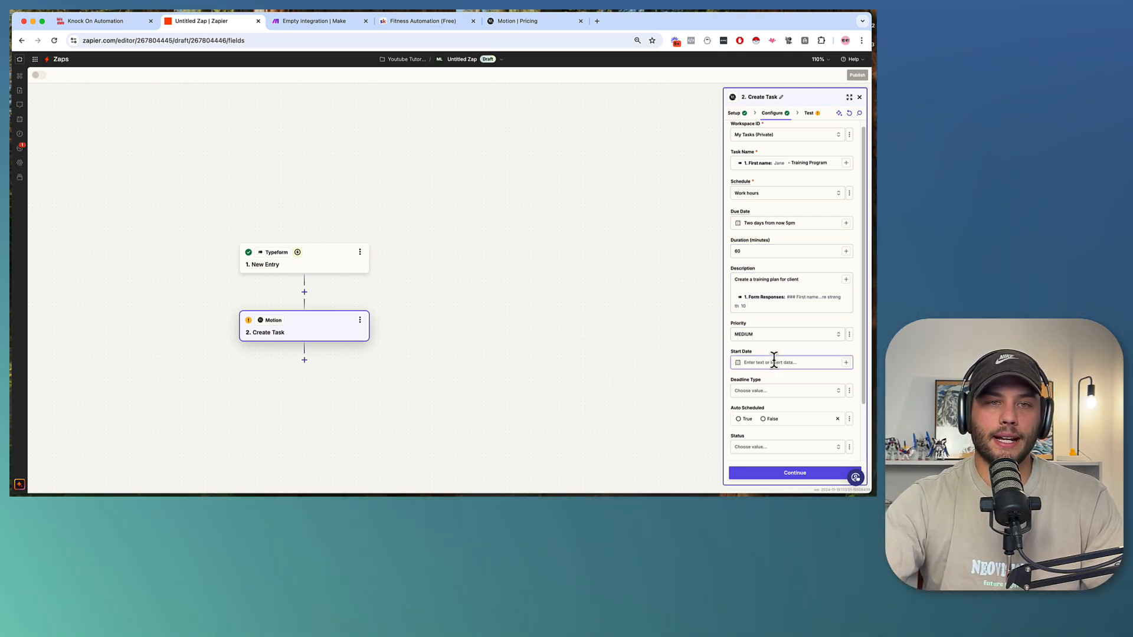
left_click(774, 361)
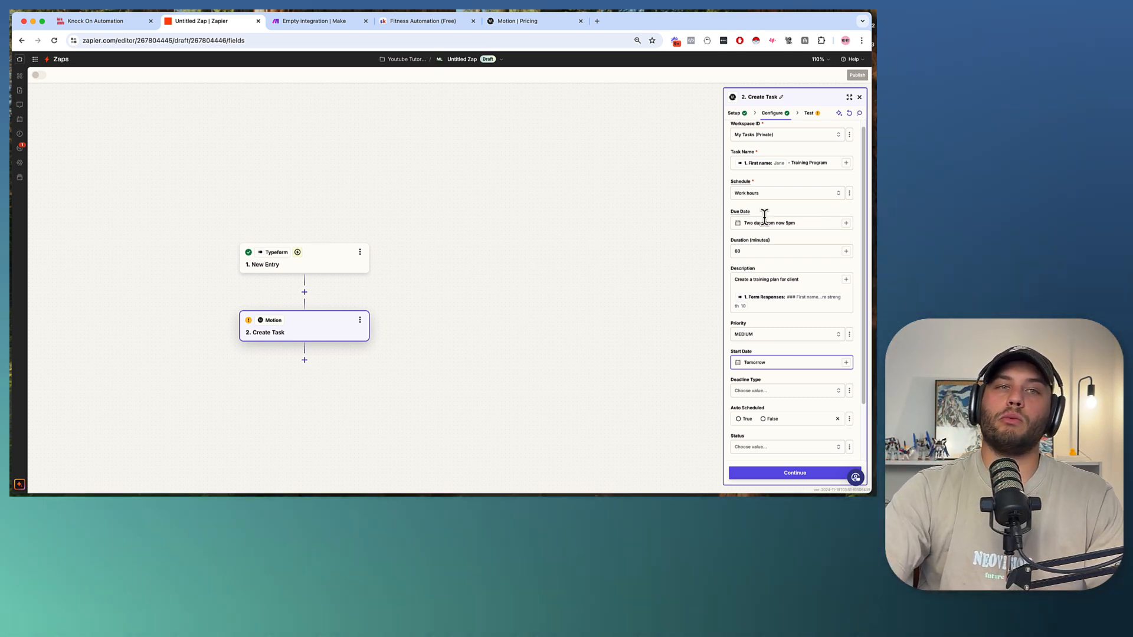
Step: Set the task's deadline type to HARD
left_click_drag(747, 223, 846, 225)
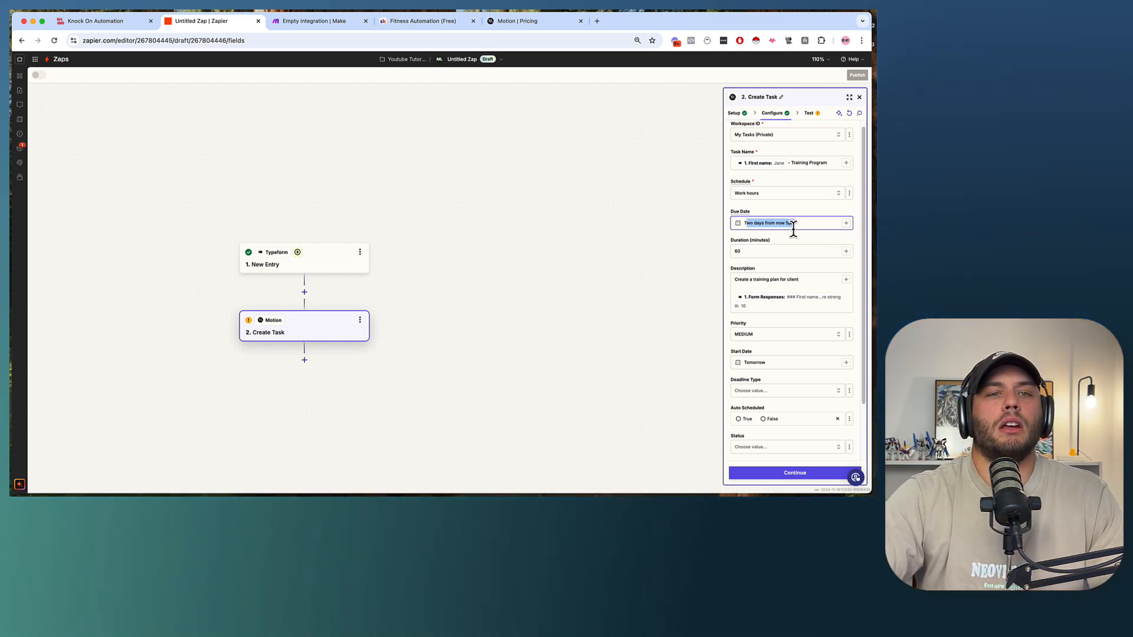
scroll(792, 337, "down", 2)
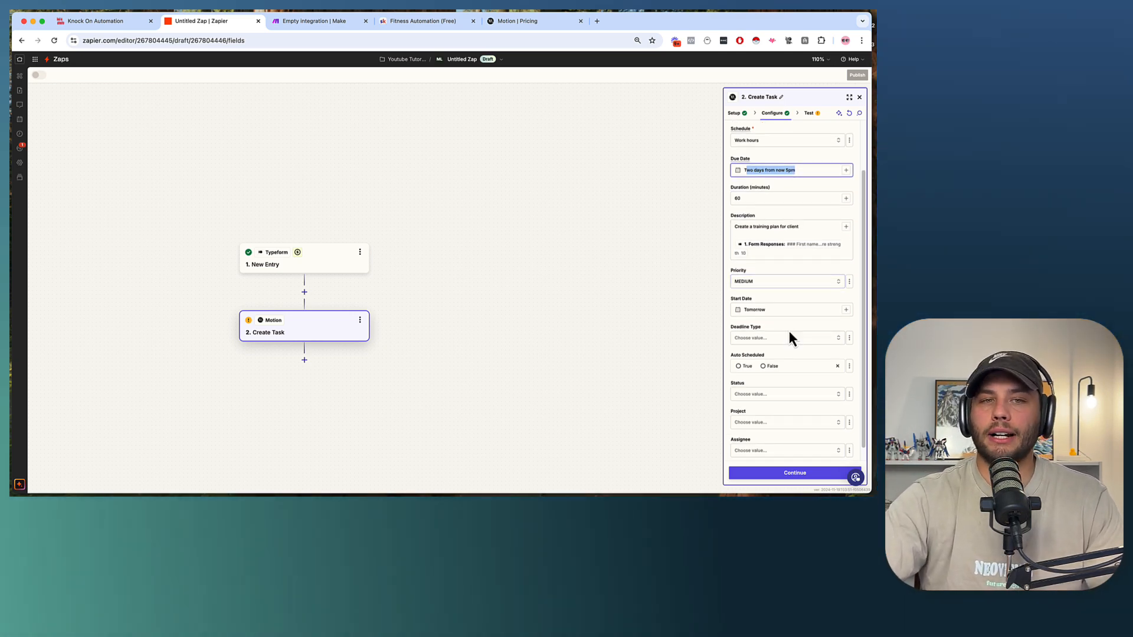
left_click(773, 340)
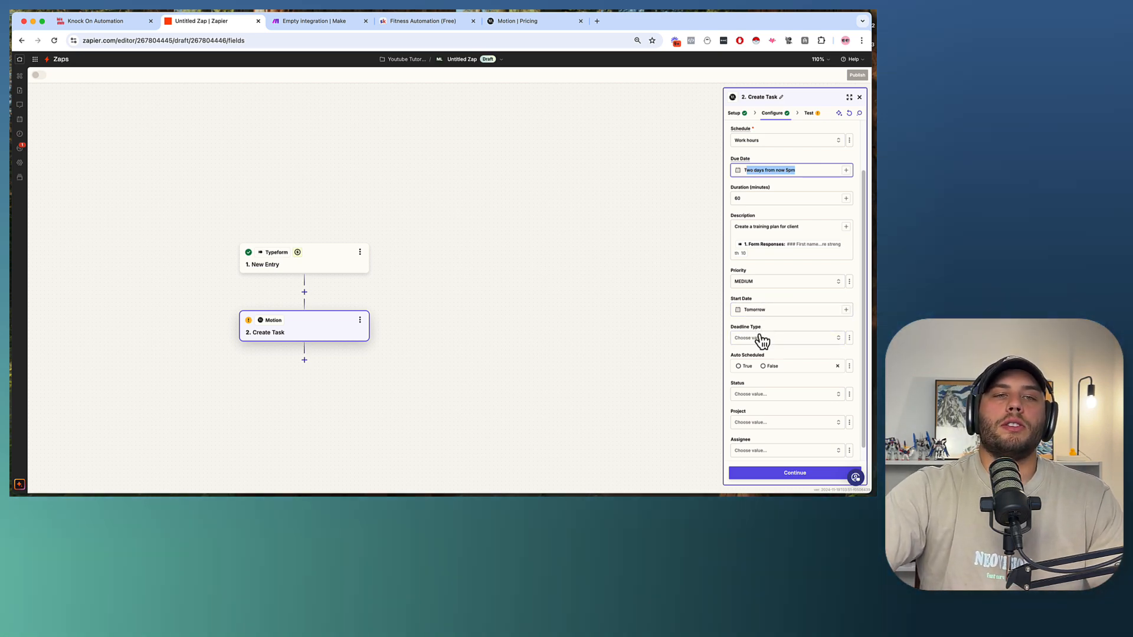
left_click(761, 340)
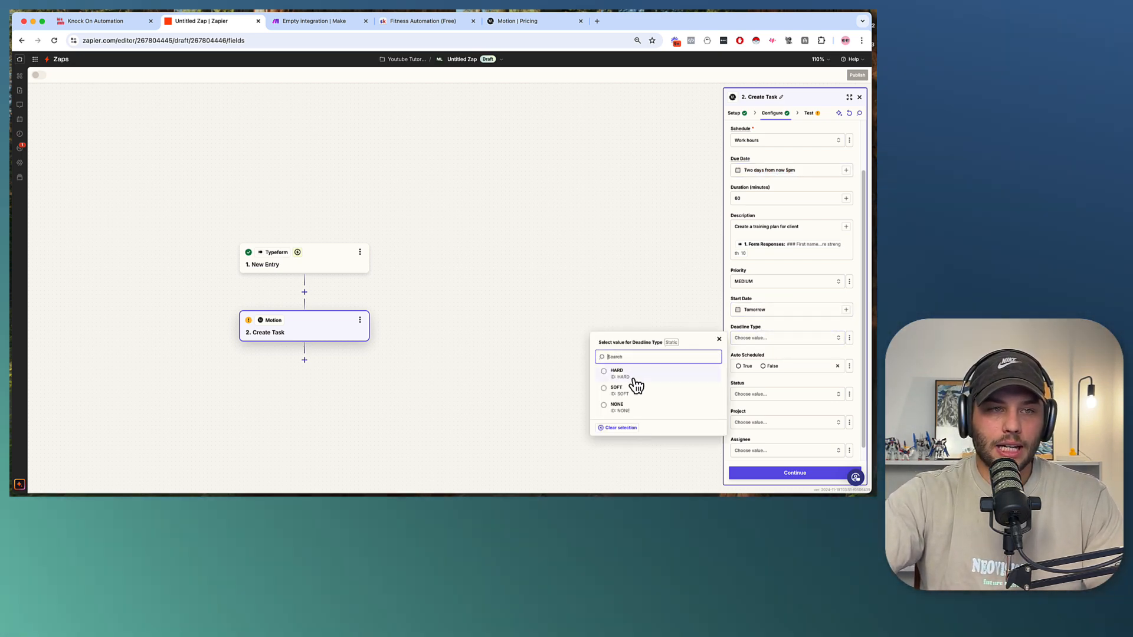
left_click(615, 375)
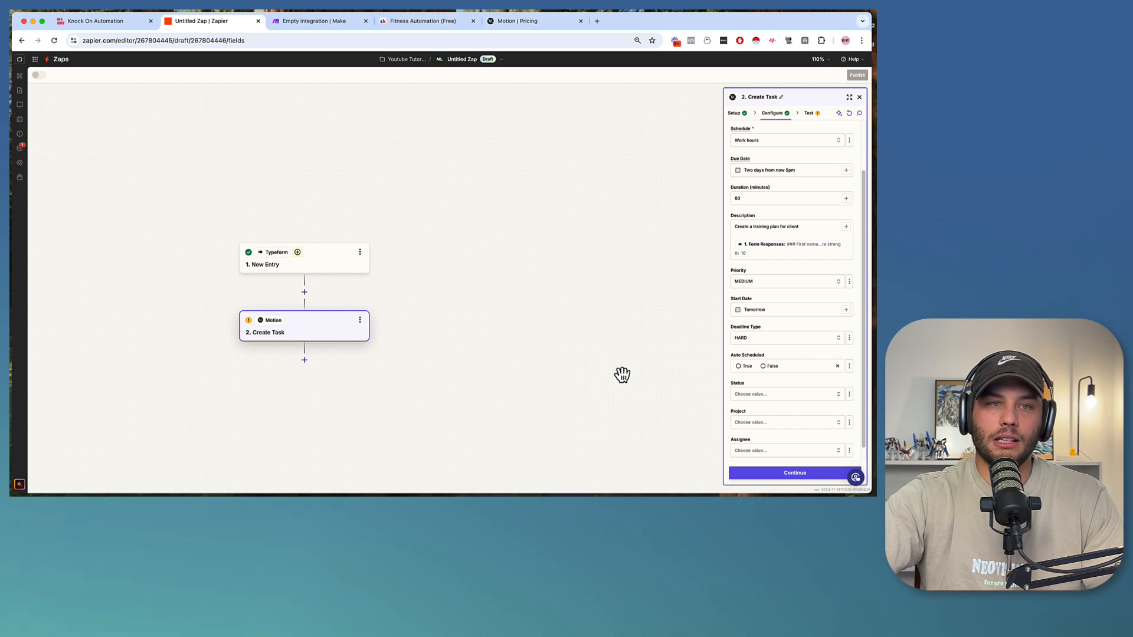
Step: Set Auto Scheduled to True and the task's status to Todo
scroll(810, 336, "down", 1)
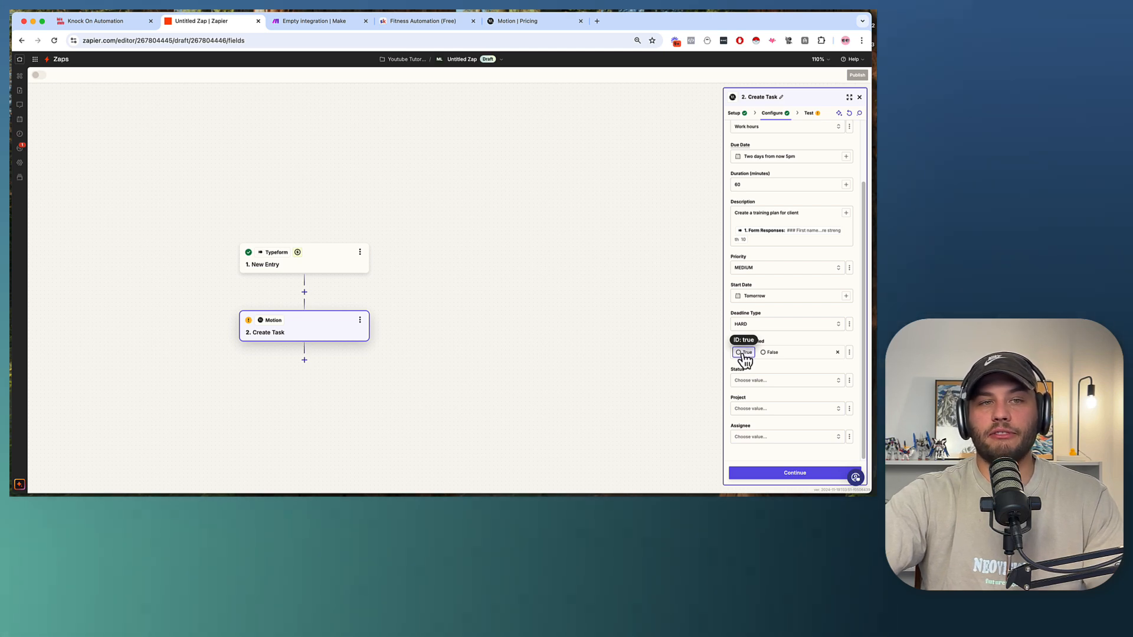
left_click(743, 352)
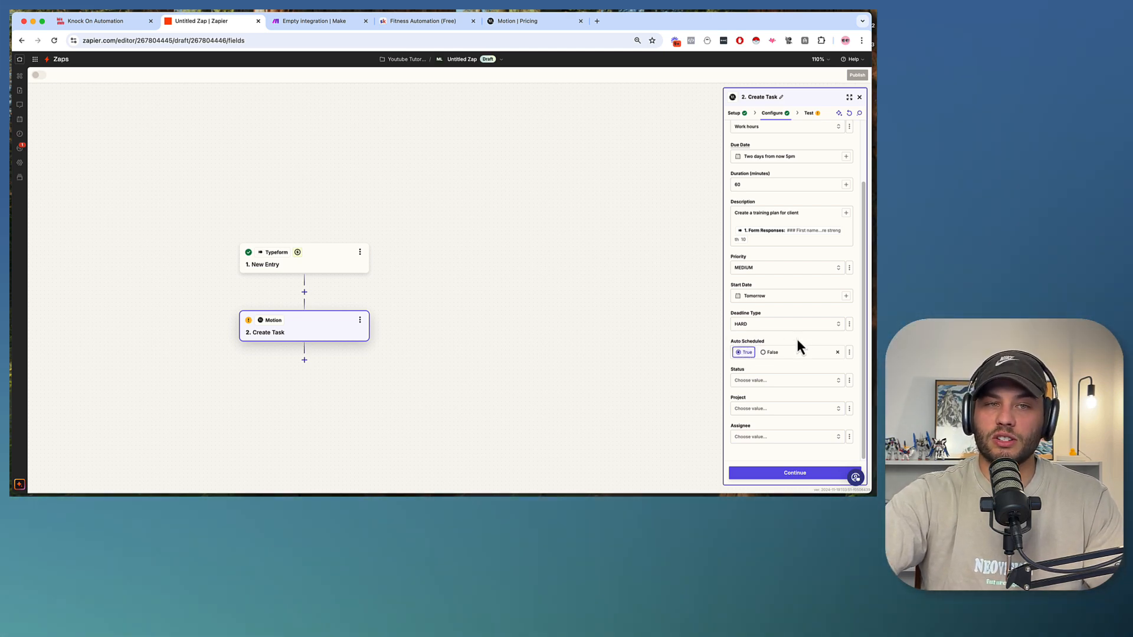
left_click(764, 382)
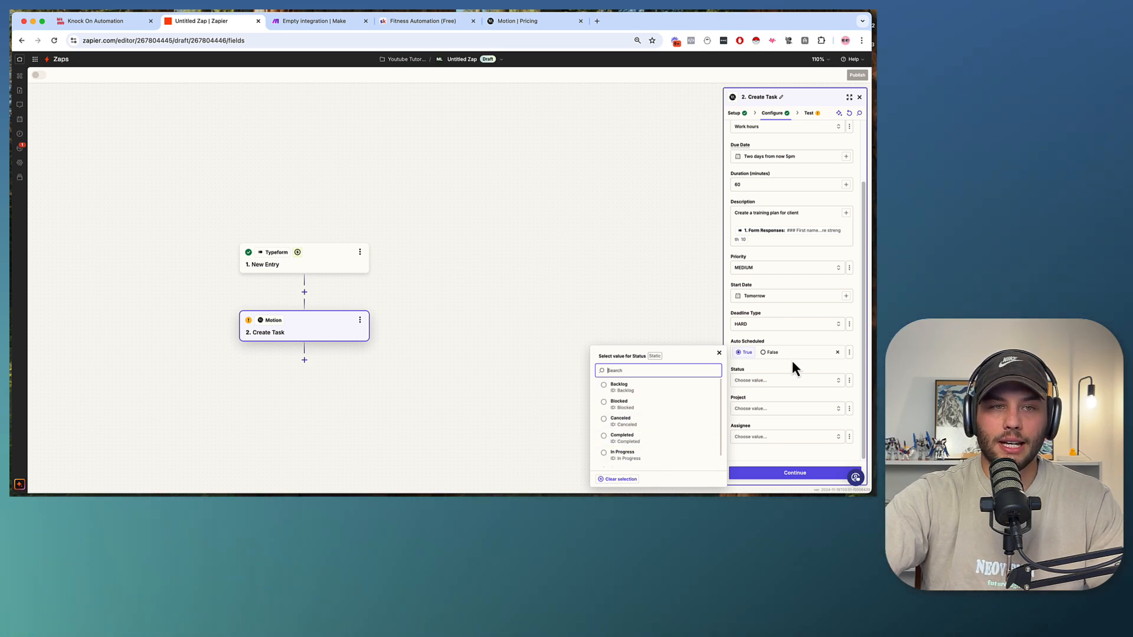
scroll(655, 429, "down", 1)
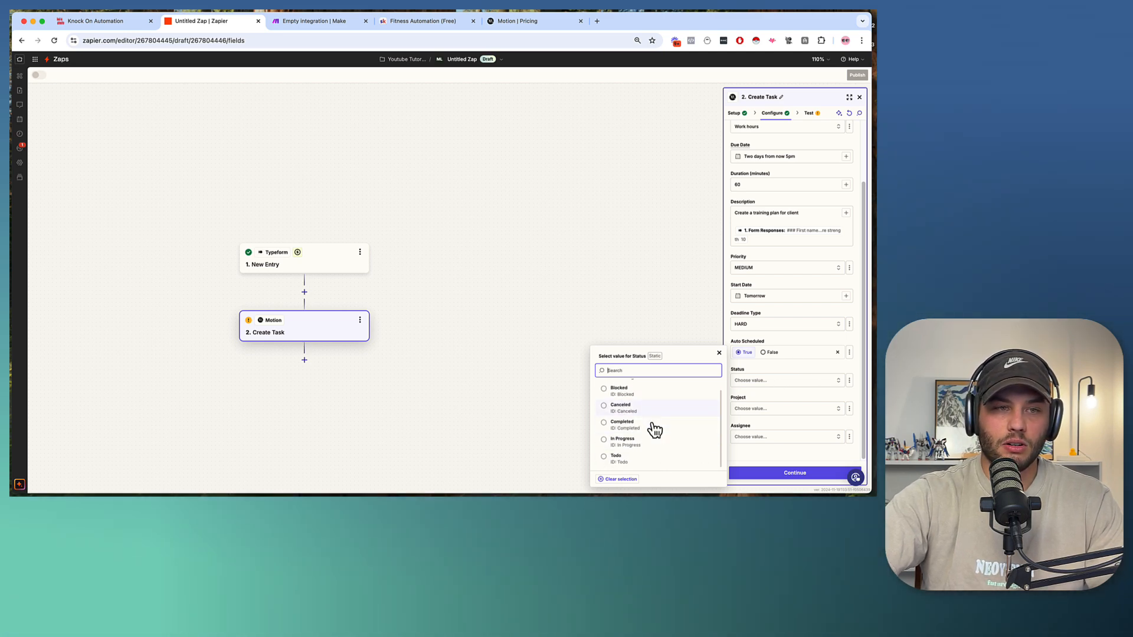
left_click(617, 459)
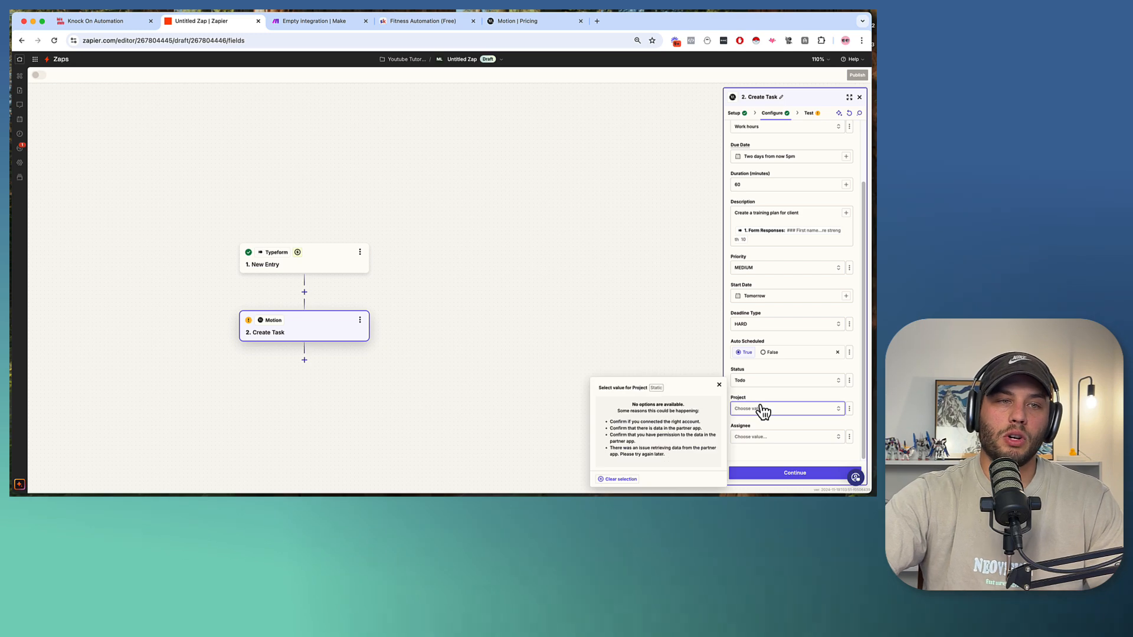
Step: Leave the assignee unset, continue to the Create Task test and review the data prepared for Motion
left_click(750, 438)
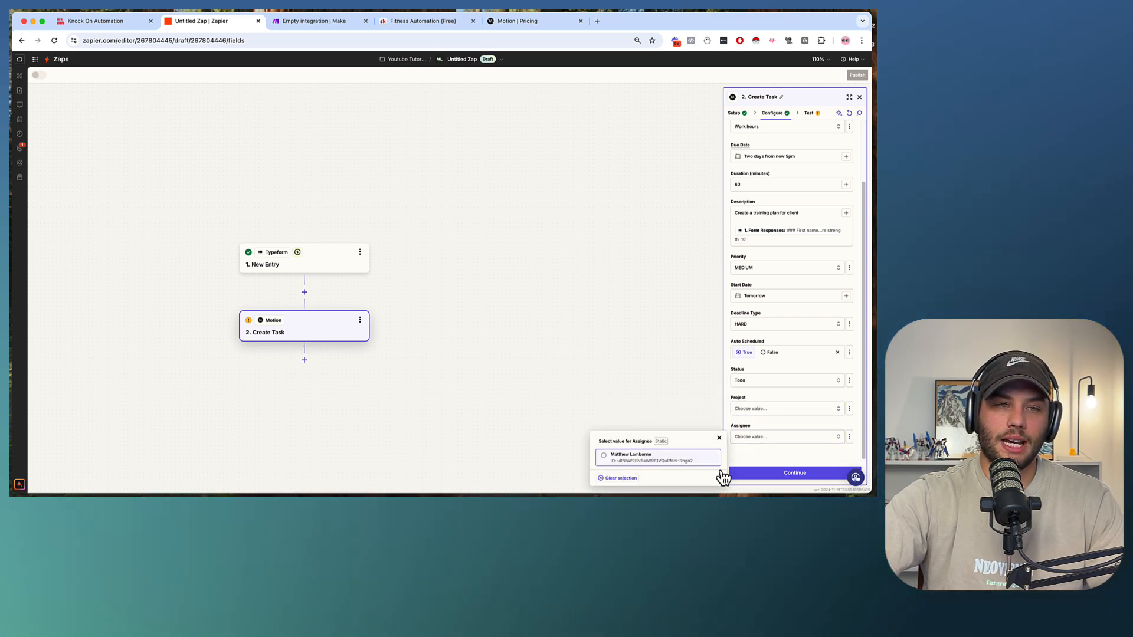
left_click(719, 438)
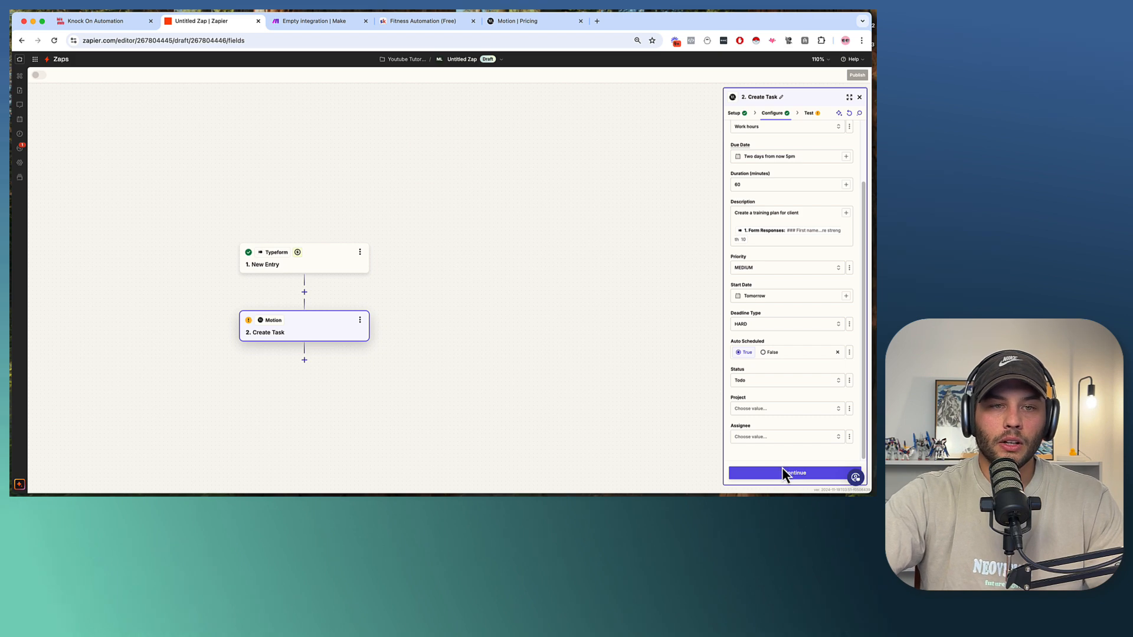
left_click(782, 471)
scroll(800, 351, "down", 10)
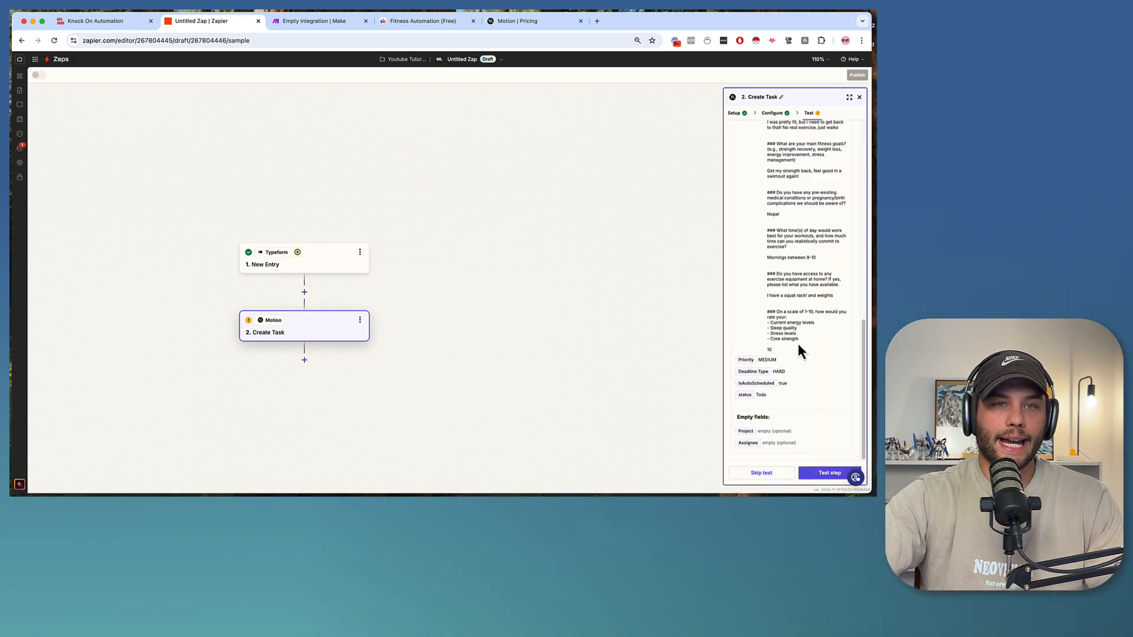
scroll(797, 343, "up", 10)
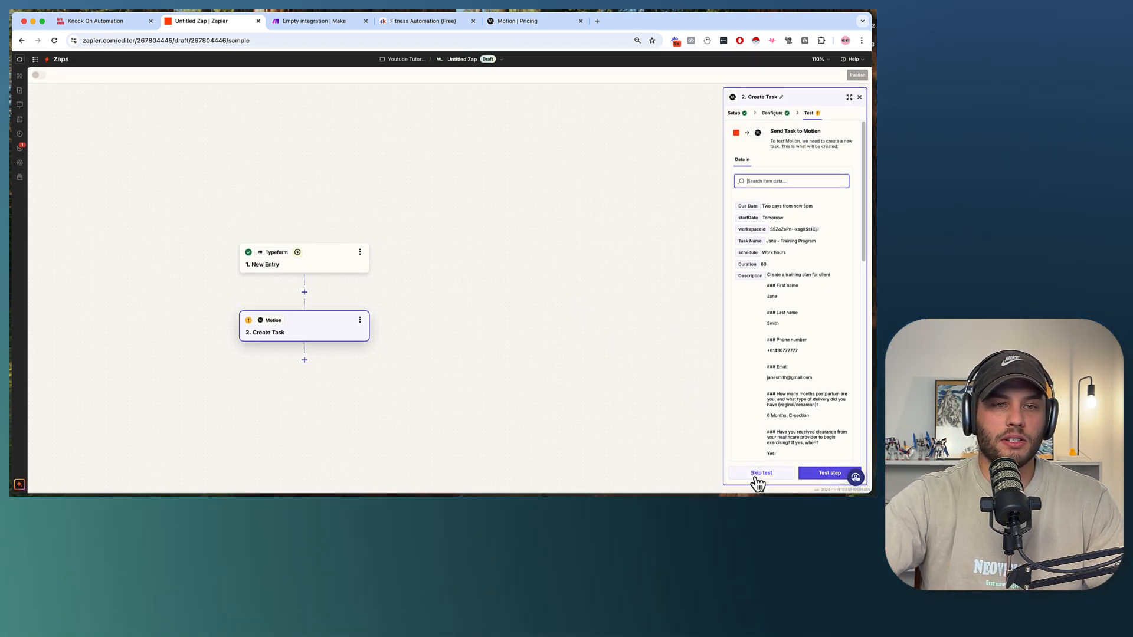
left_click(754, 476)
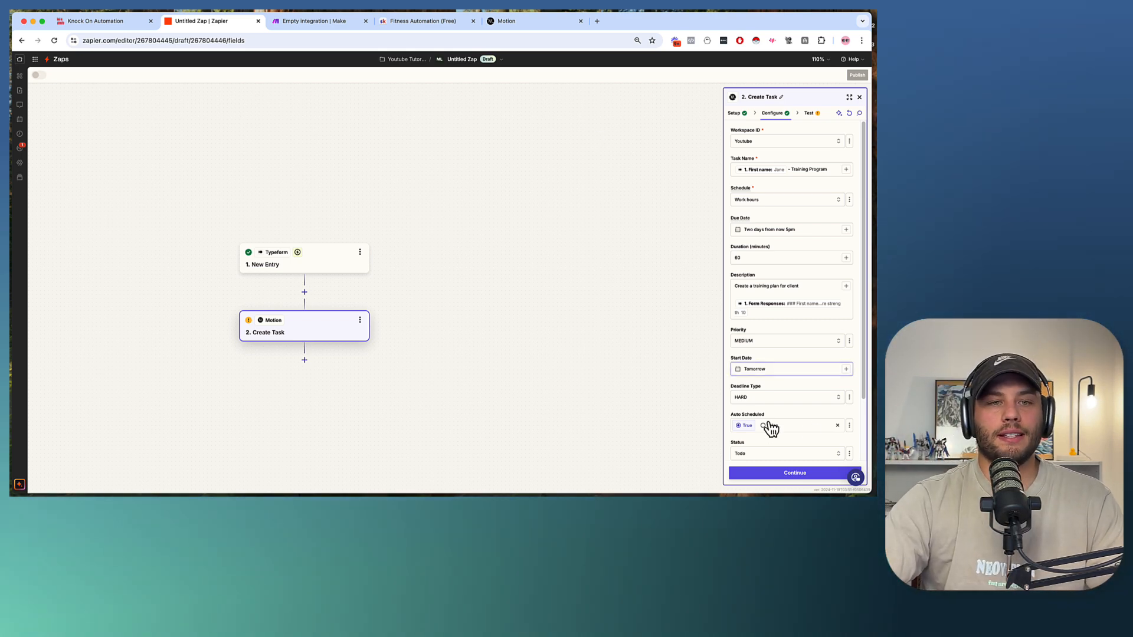
Step: Run the Create Task test to send the sample task to Motion, and return to the step's configuration
left_click(809, 114)
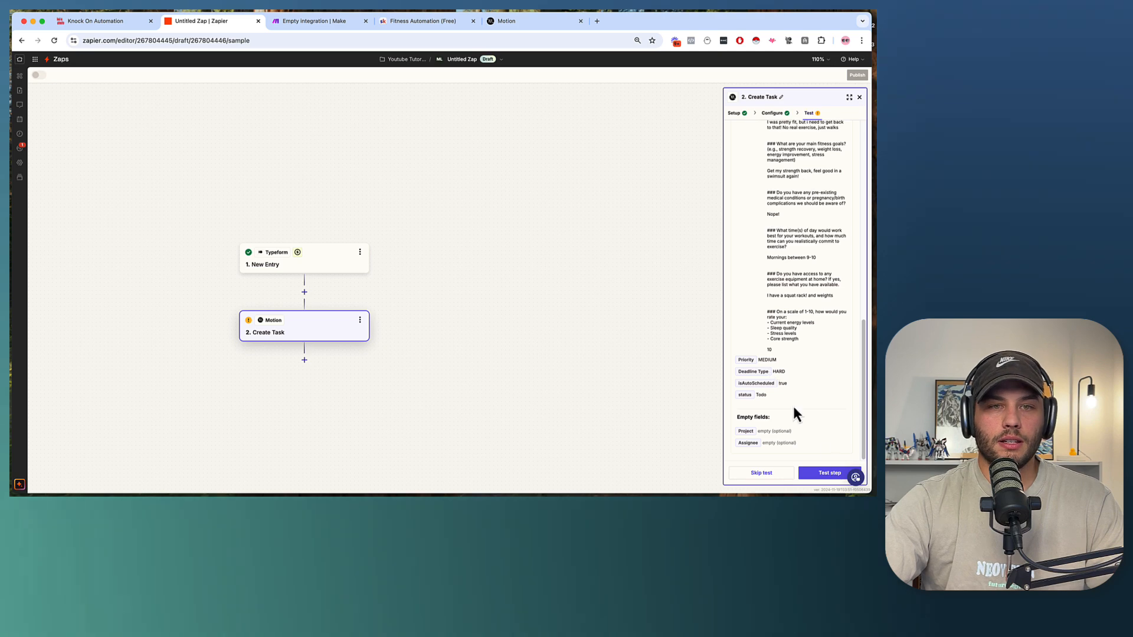
scroll(758, 288, "up", 10)
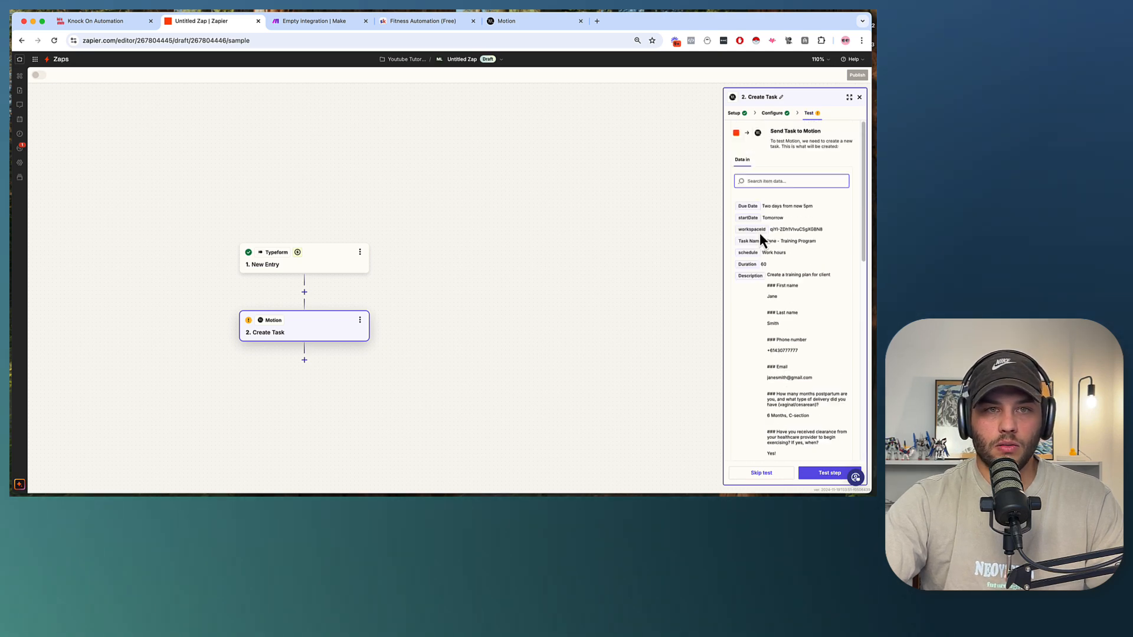
left_click(817, 476)
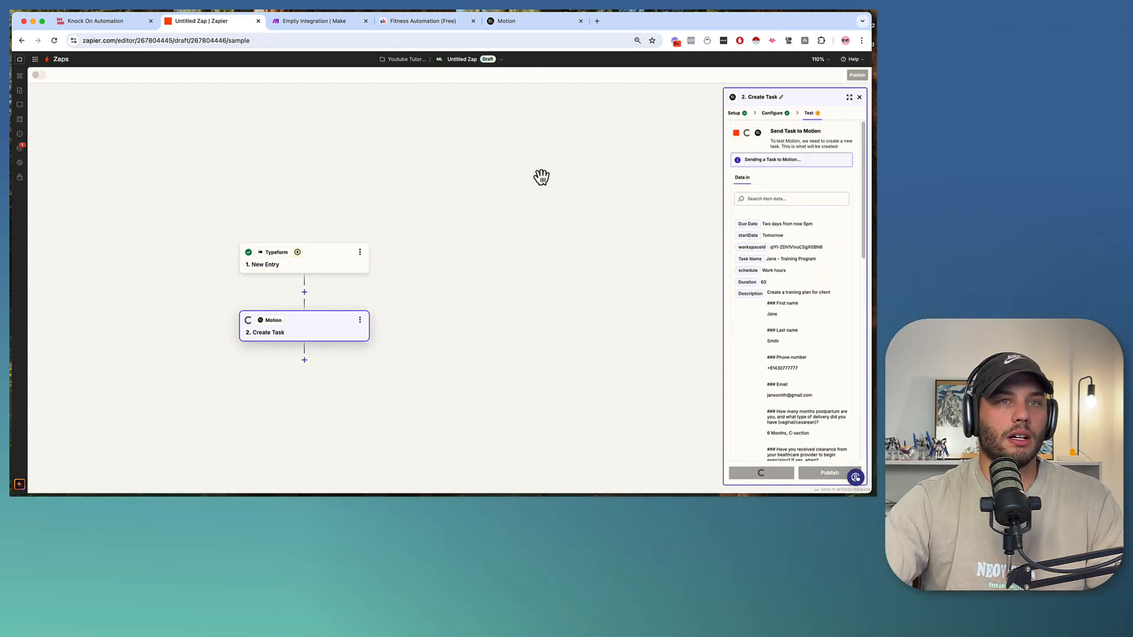
scroll(767, 260, "down", 5)
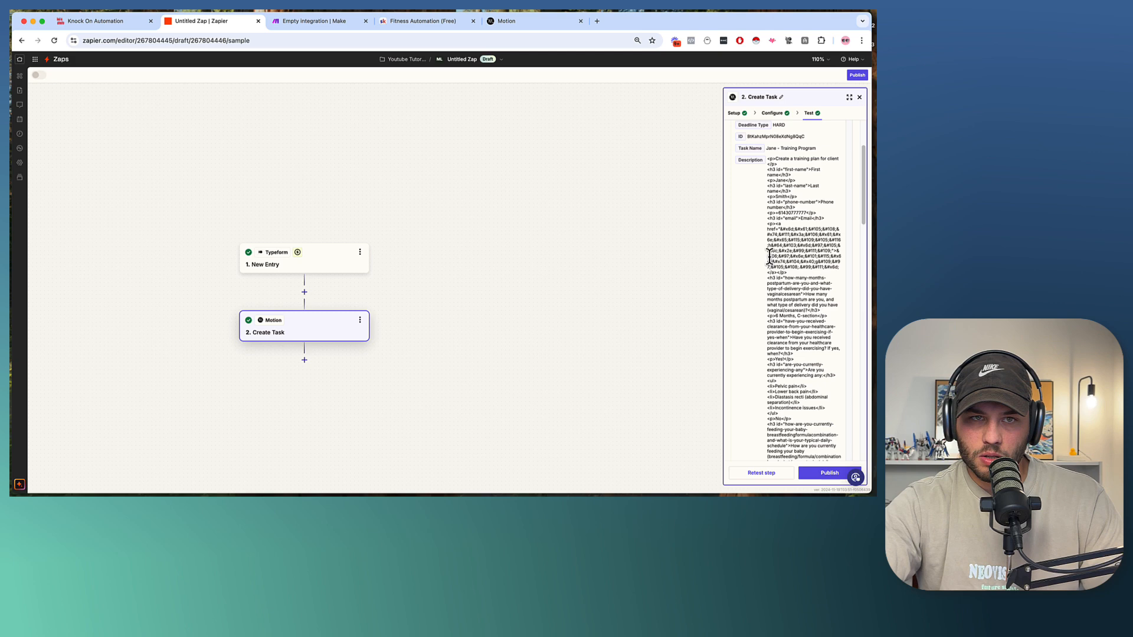
left_click(773, 114)
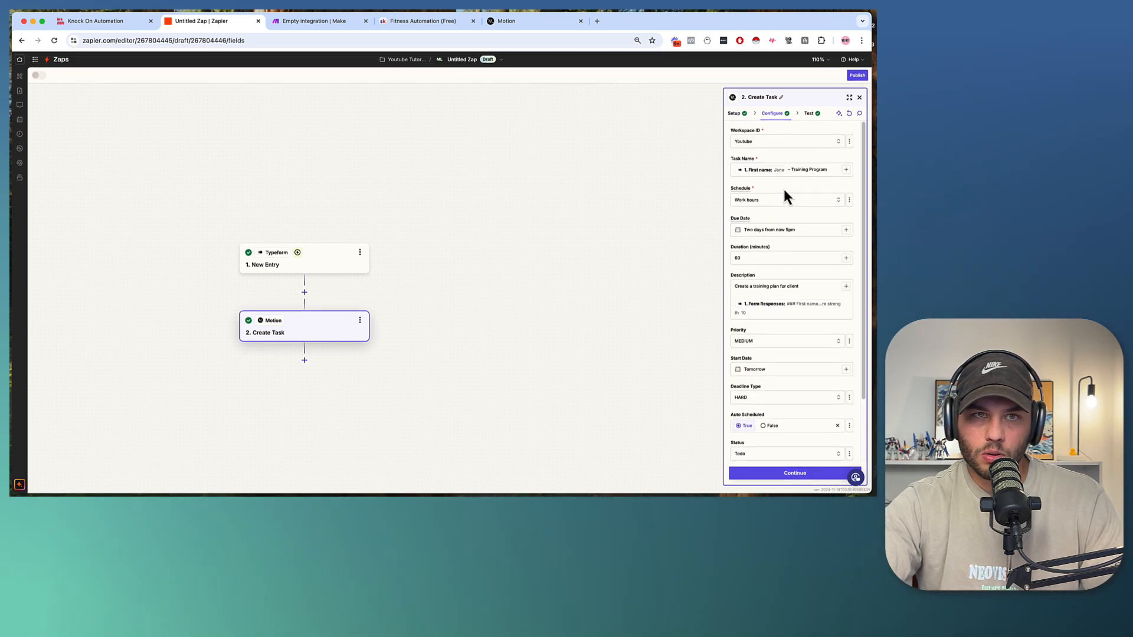
Step: Switch to Motion and check the new training-program task in the Youtube workspace and on the calendar
left_click(522, 23)
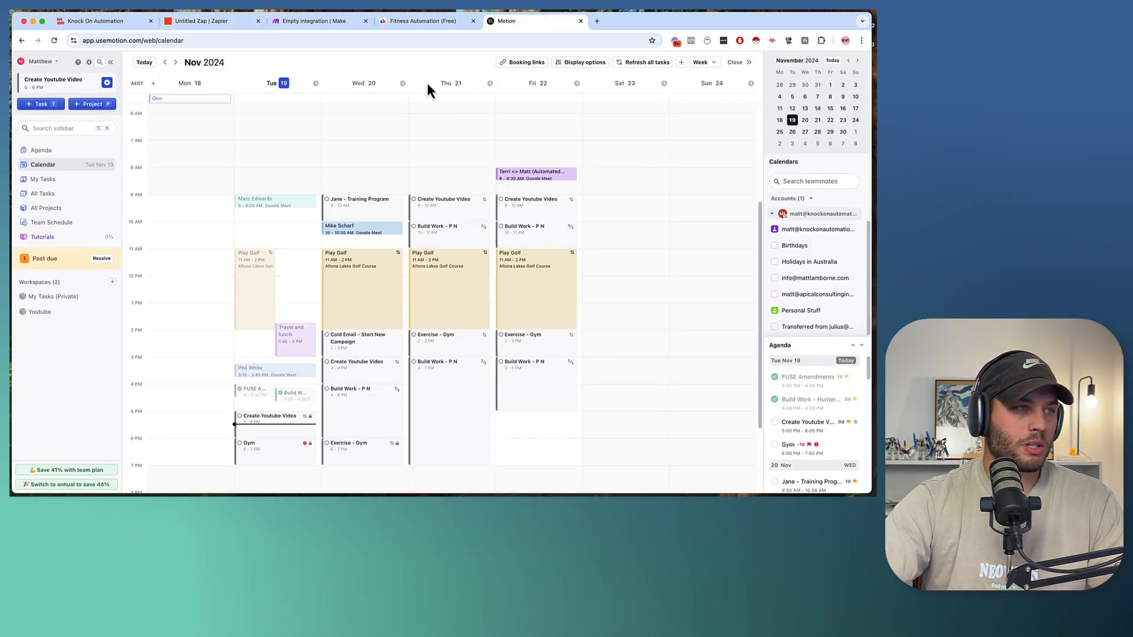
left_click(42, 312)
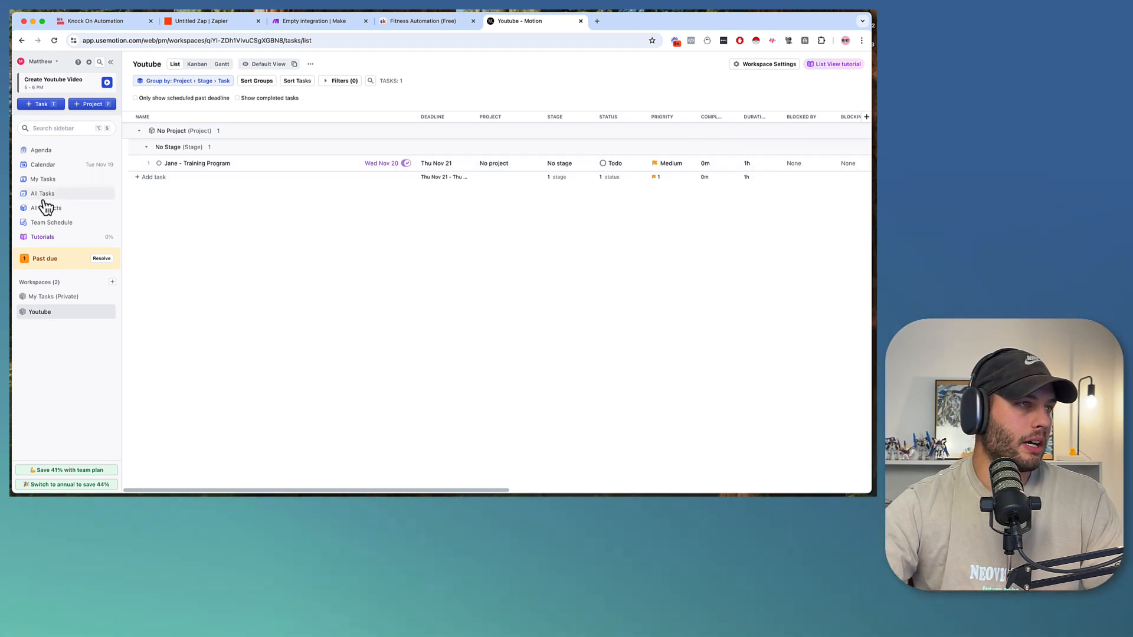
left_click(38, 165)
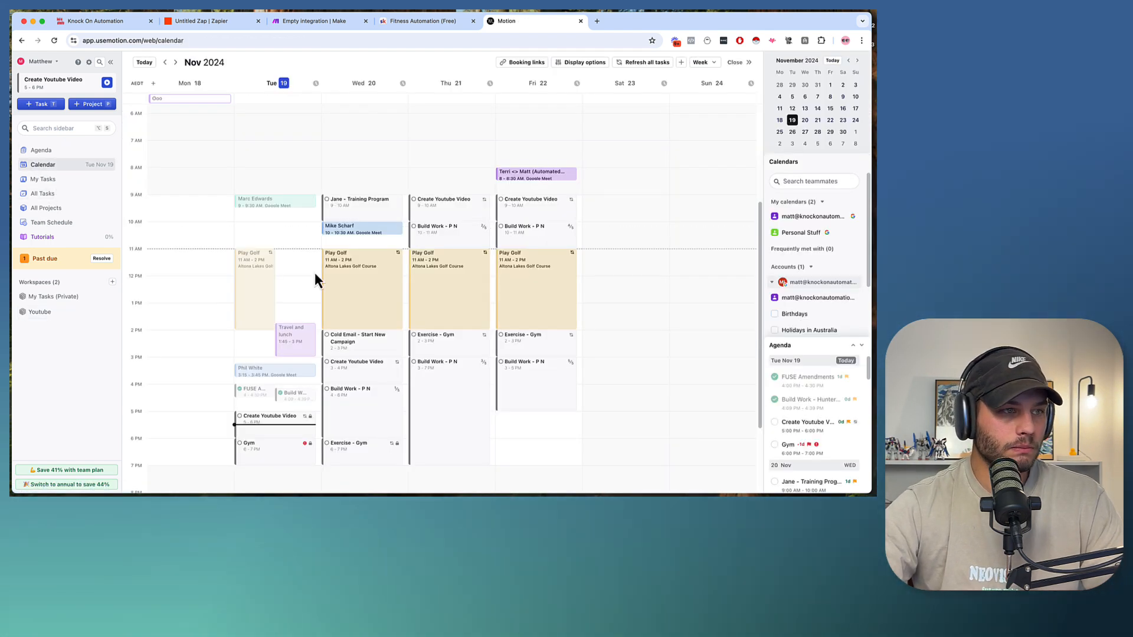
scroll(311, 303, "up", 2)
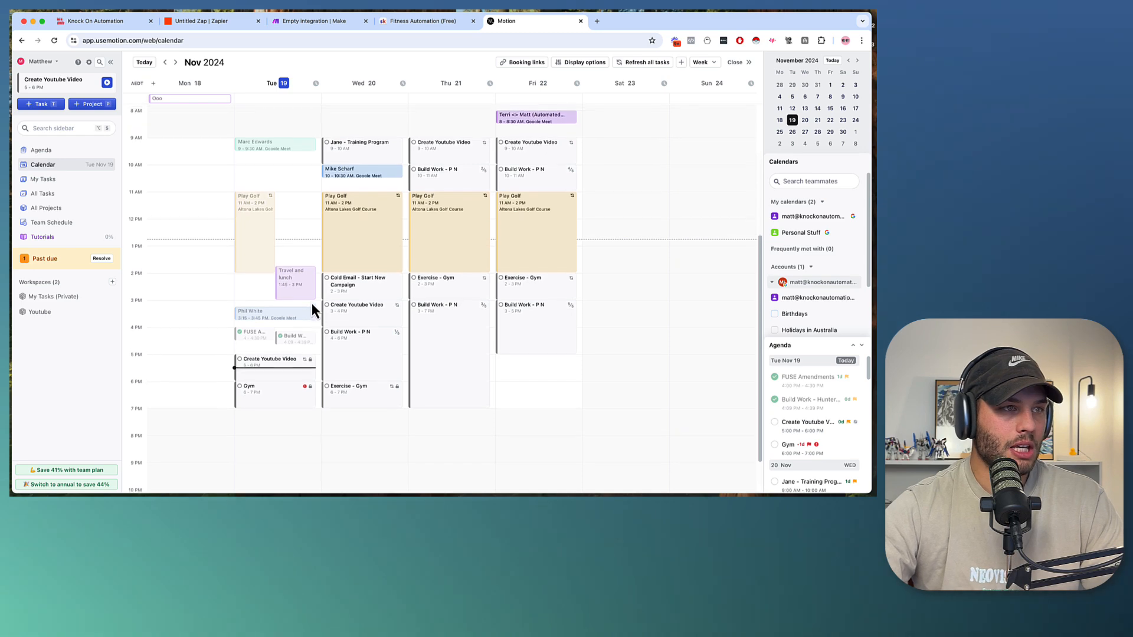
scroll(311, 303, "up", 1)
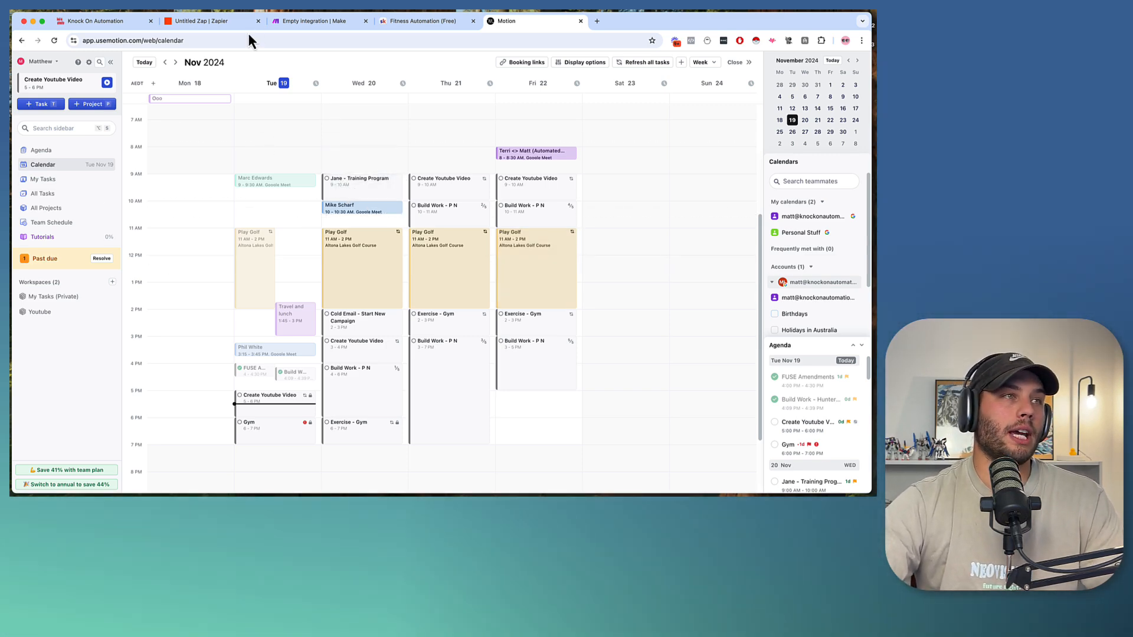
Step: Switch back to Zapier and add an empty action step after Create Task, without choosing an app
left_click(200, 24)
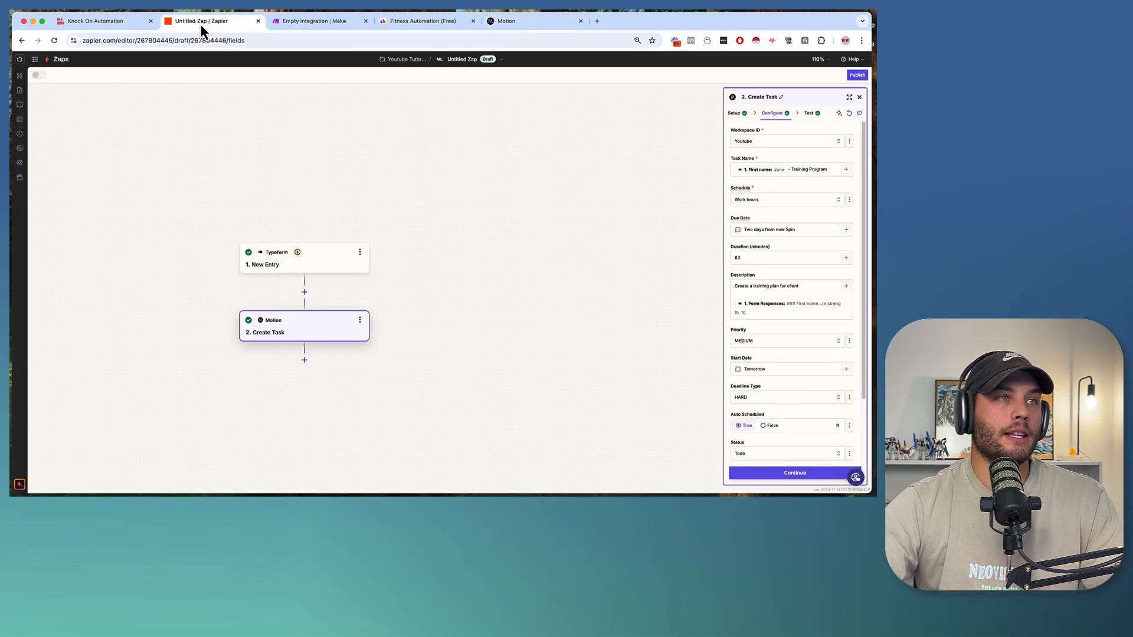
left_click(304, 361)
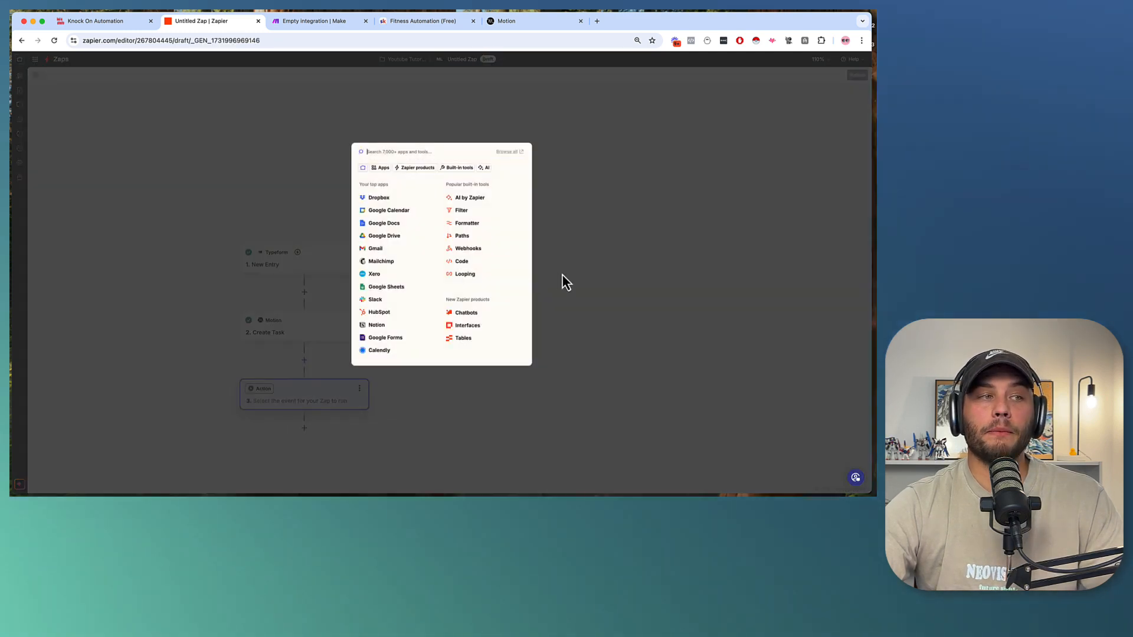
left_click(627, 129)
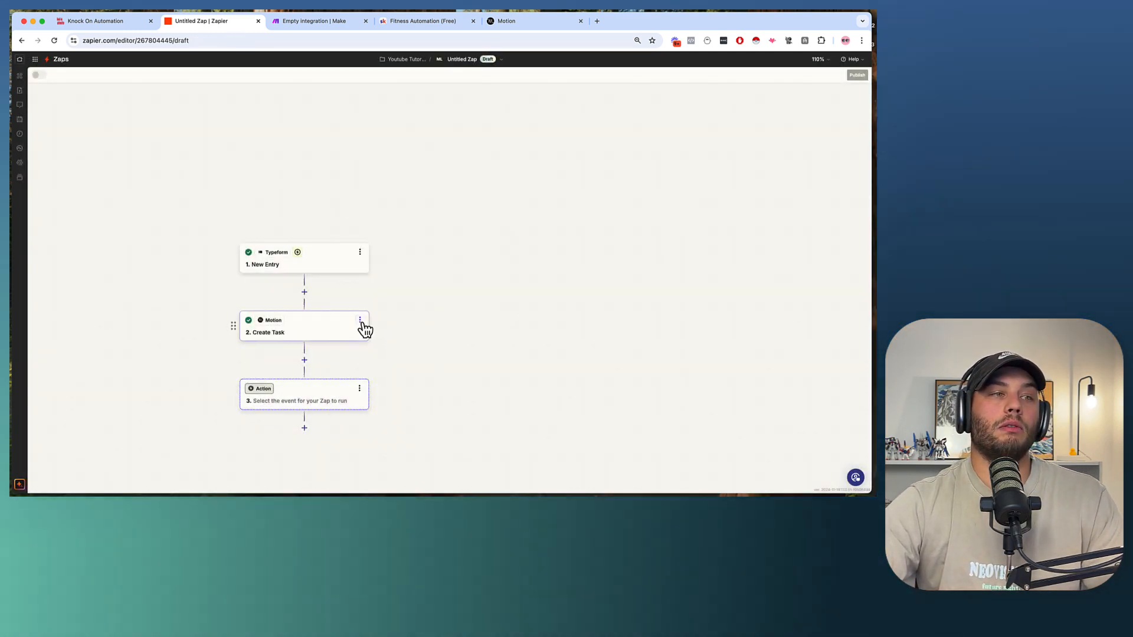
Step: Duplicate the Motion Create Task step and delete the empty action step below the copy
left_click(360, 319)
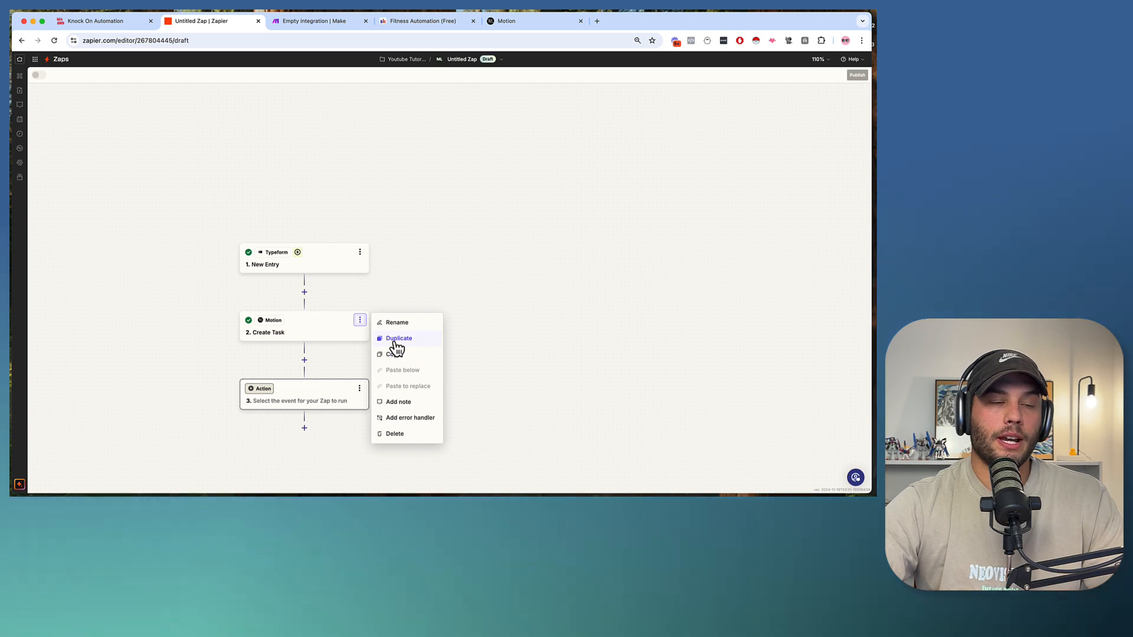
left_click(398, 338)
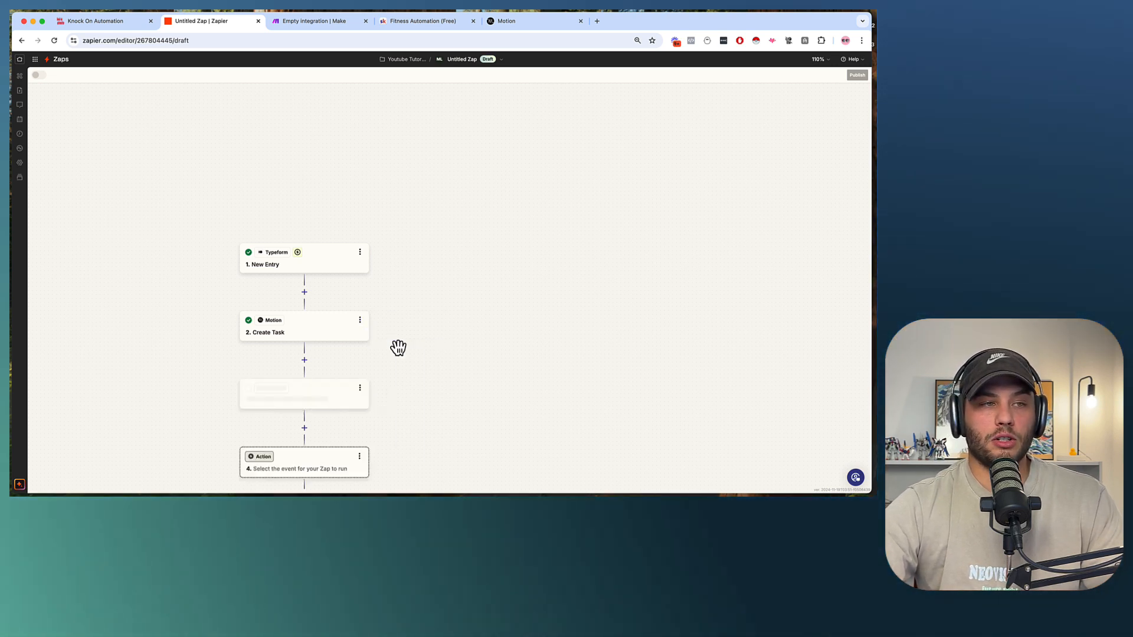
scroll(362, 460, "down", 2)
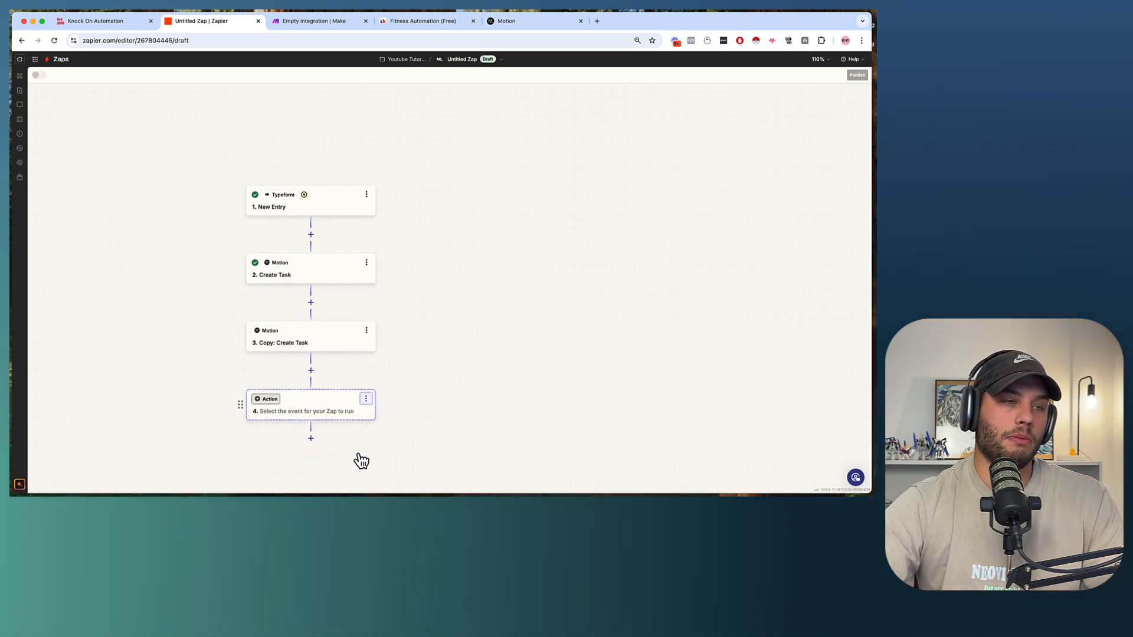
left_click(367, 395)
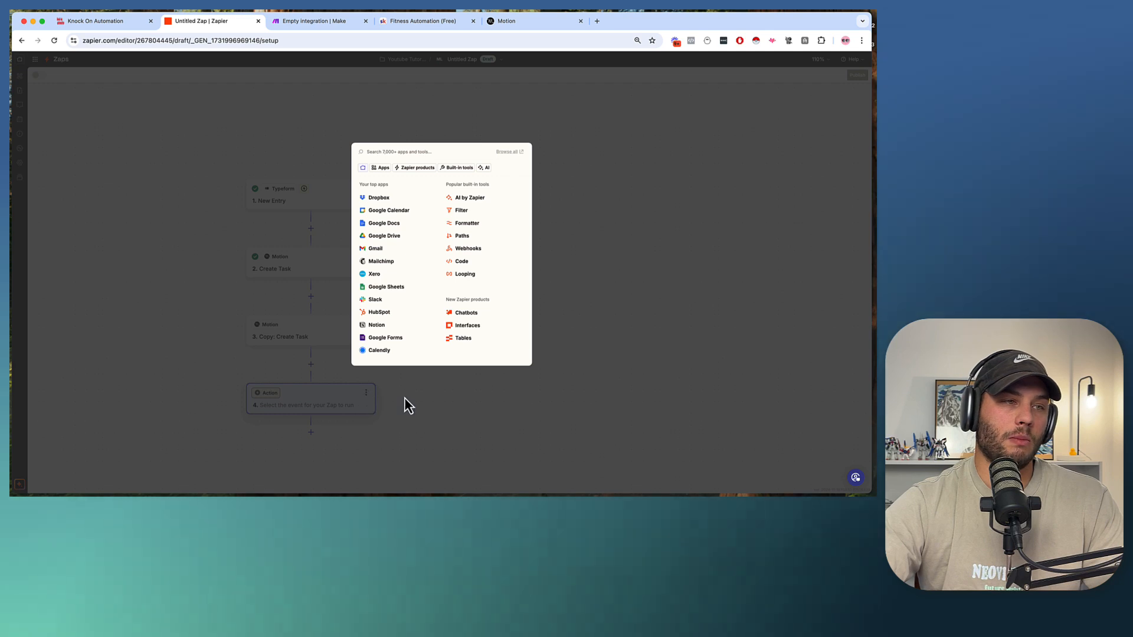
left_click(449, 129)
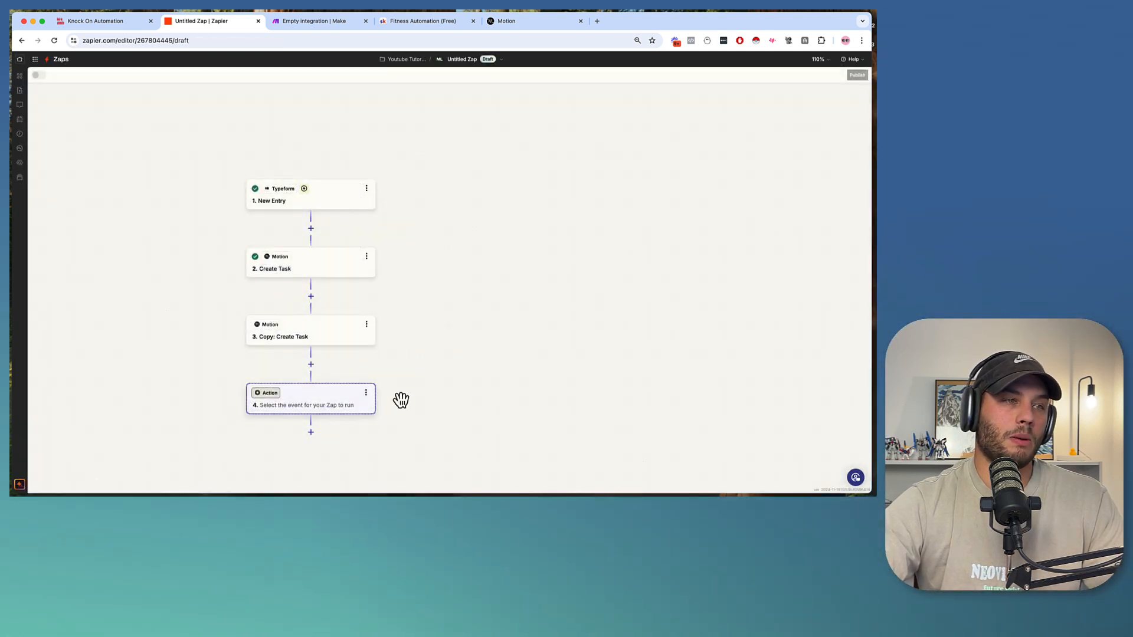
left_click(366, 393)
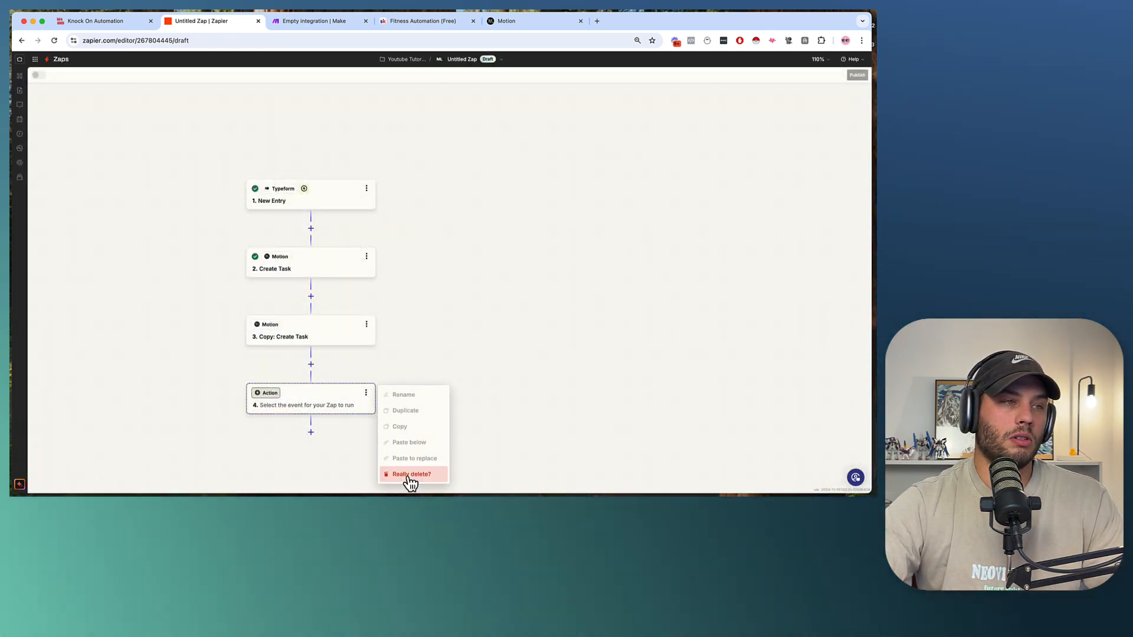
left_click(432, 473)
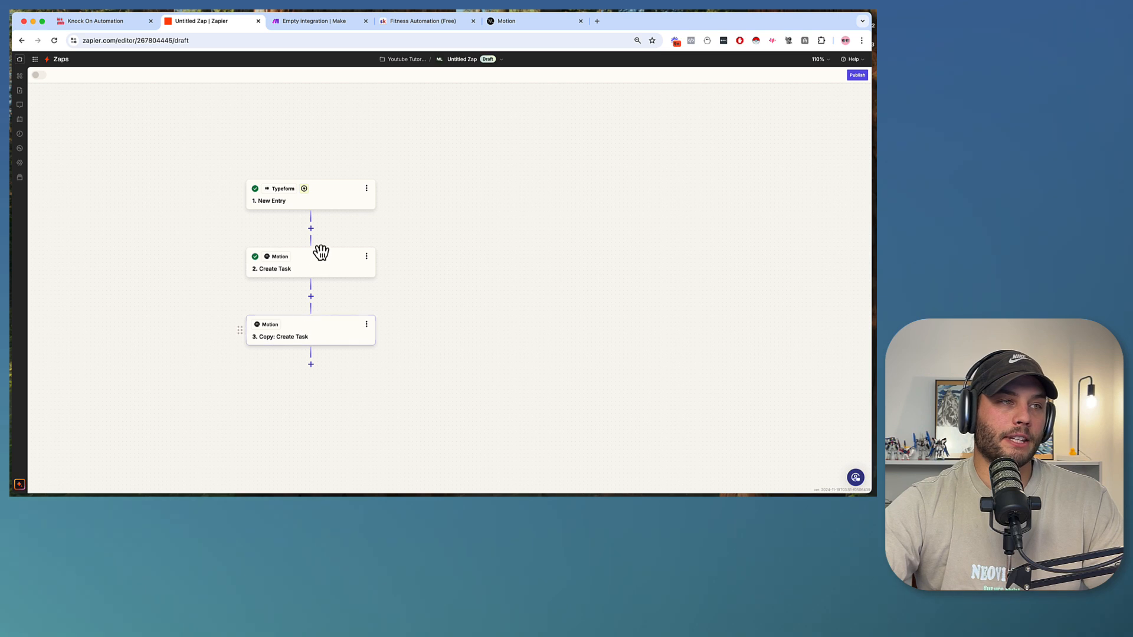
Step: In the copied Create Task step's configuration, set the due date to "8 weeks from today" and the start date to "7 weeks from today"
left_click(317, 348)
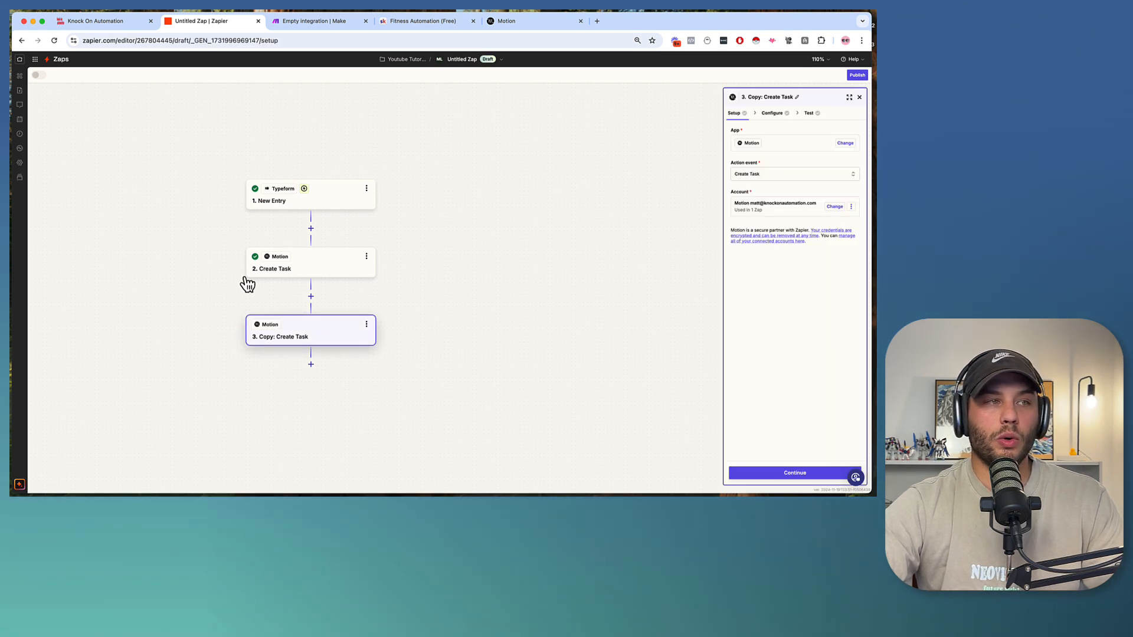
left_click(772, 112)
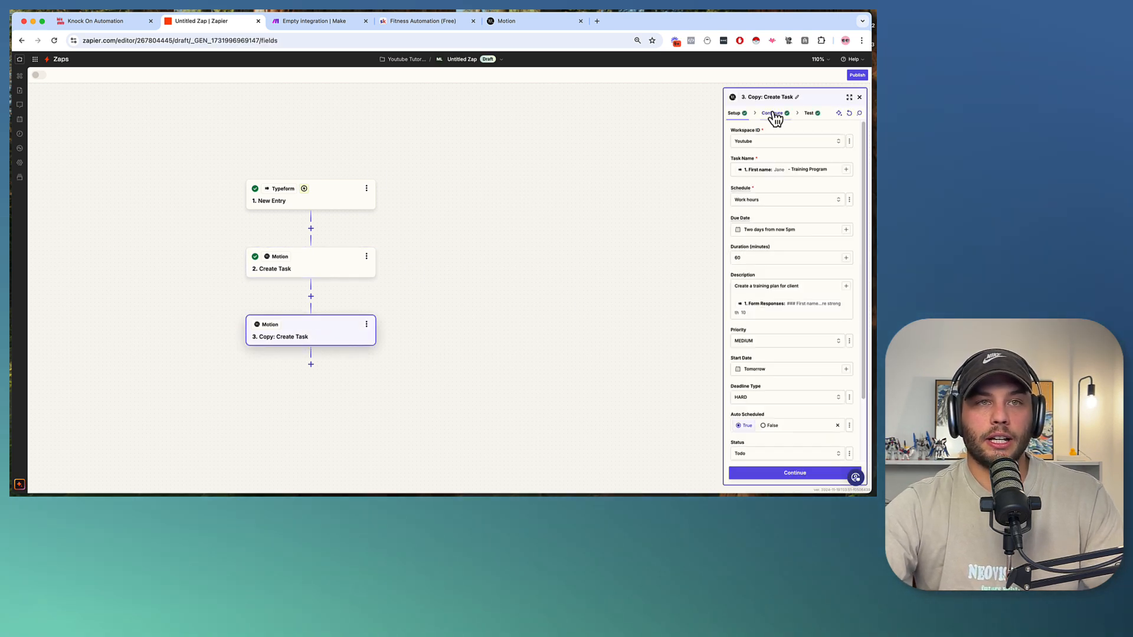
left_click(812, 229)
left_click_drag(812, 229, 737, 235)
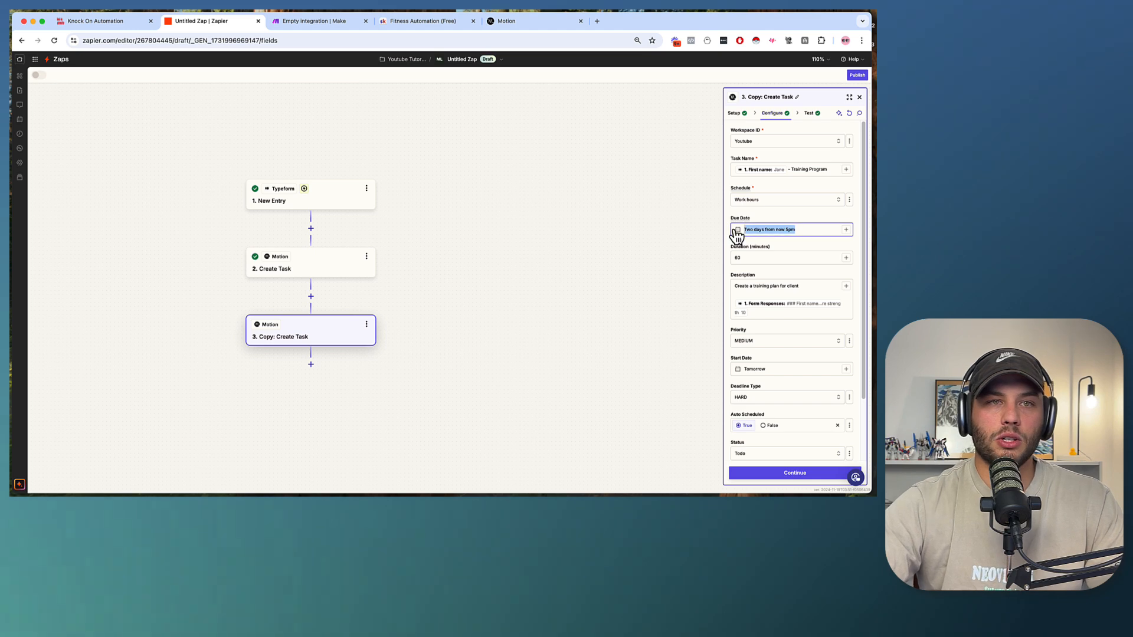
type("8 weeks from today")
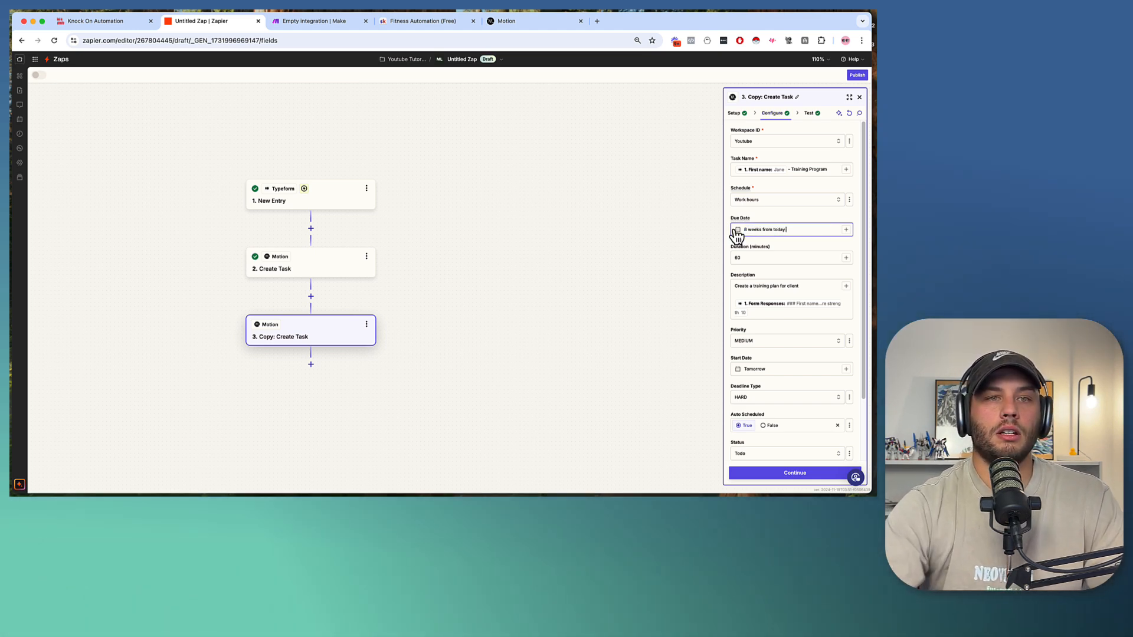
scroll(762, 305, "down", 2)
left_click_drag(779, 322, 721, 323)
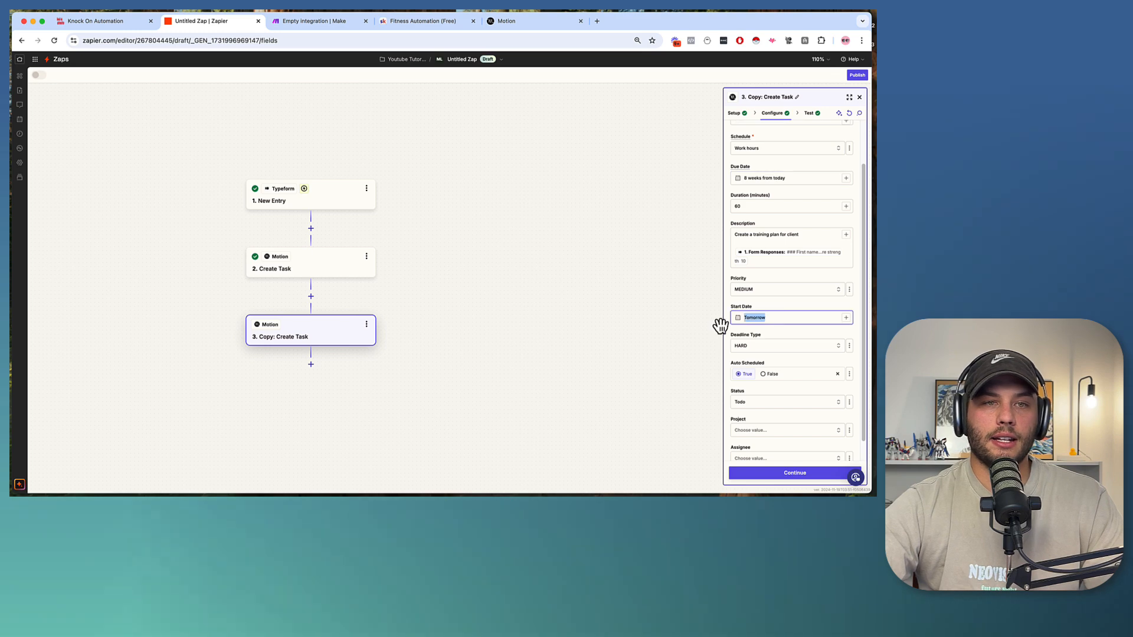
type("7 w")
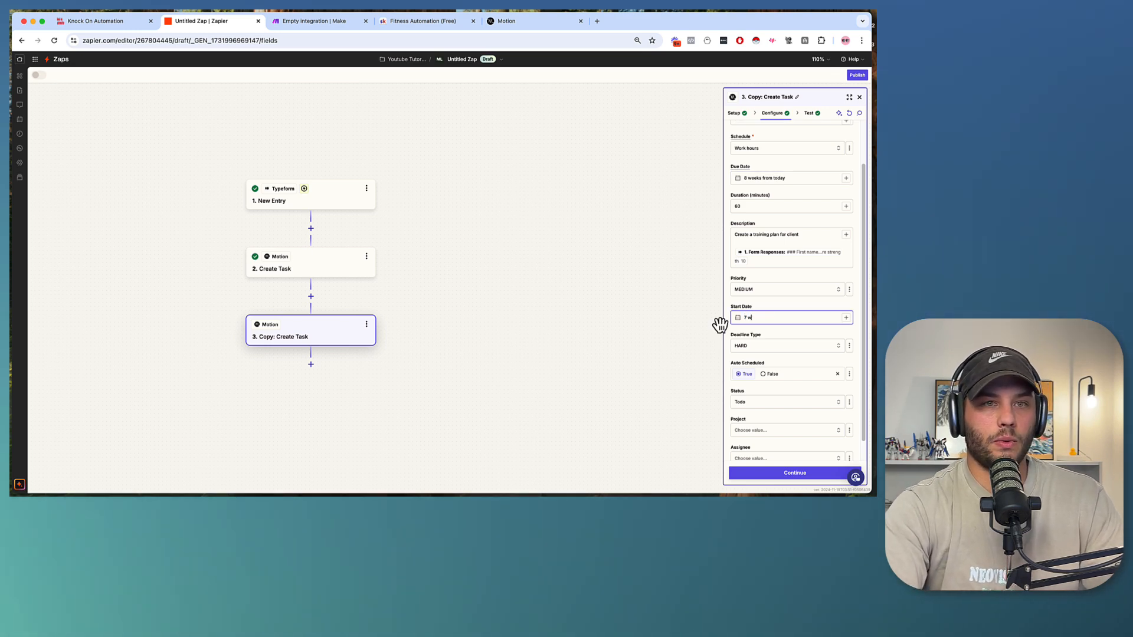
type("eeks from today")
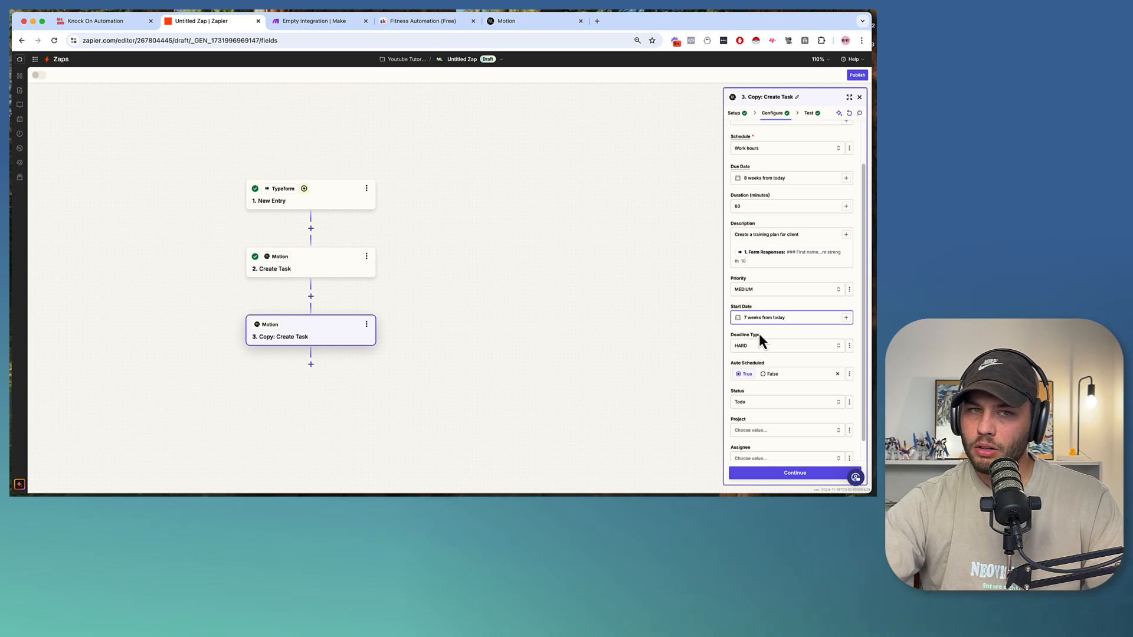
Step: Continue to the copied step's test and rerun it to send the second task to Motion
scroll(760, 335, "down", 1)
left_click(776, 479)
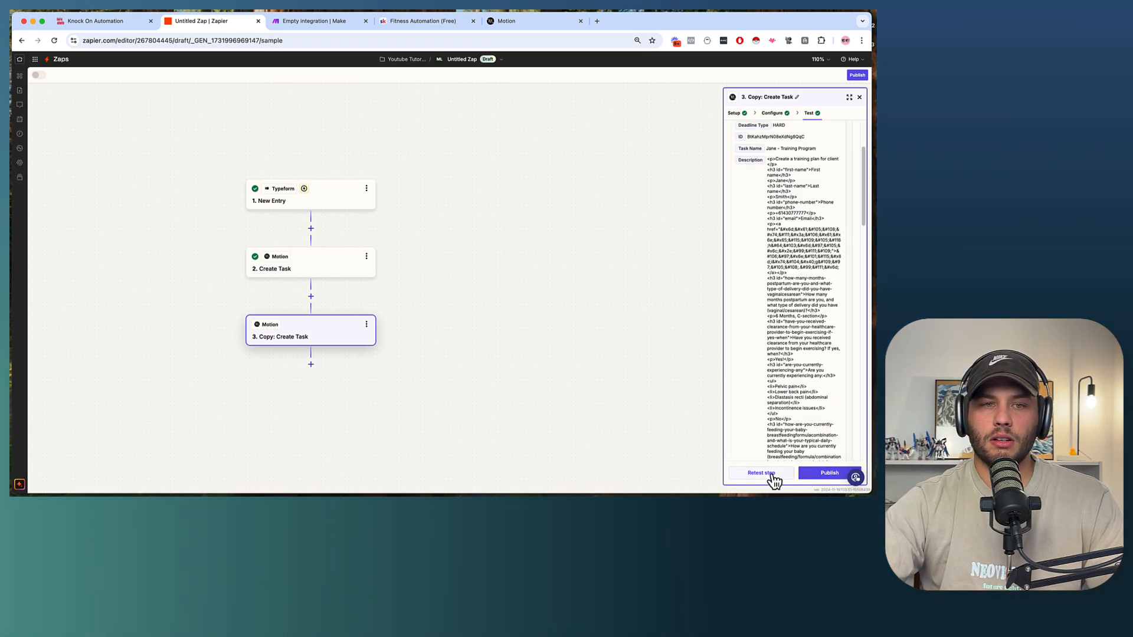
left_click(770, 475)
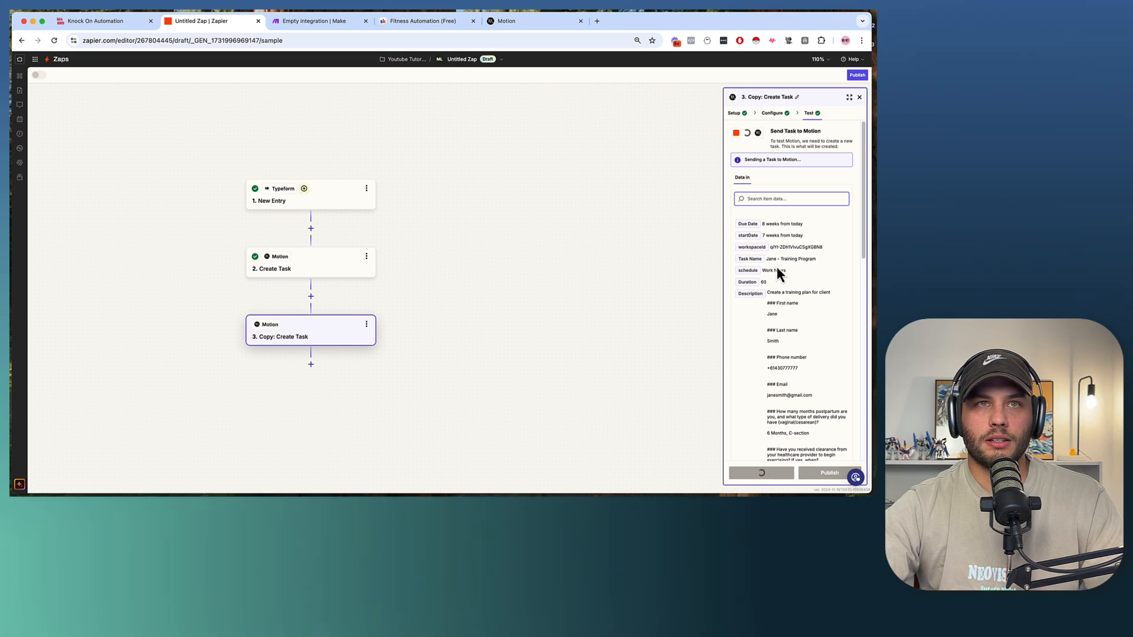
scroll(741, 283, "down", 3)
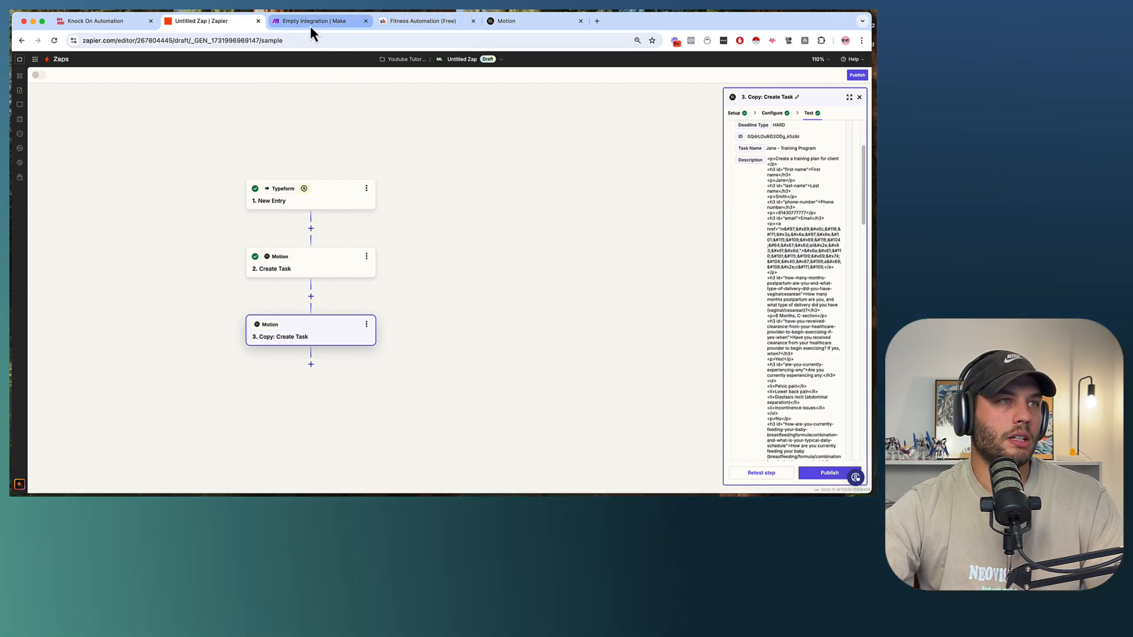
Step: Switch to Motion and check the new training-program task's schedule and deadline in the Youtube workspace
left_click(518, 23)
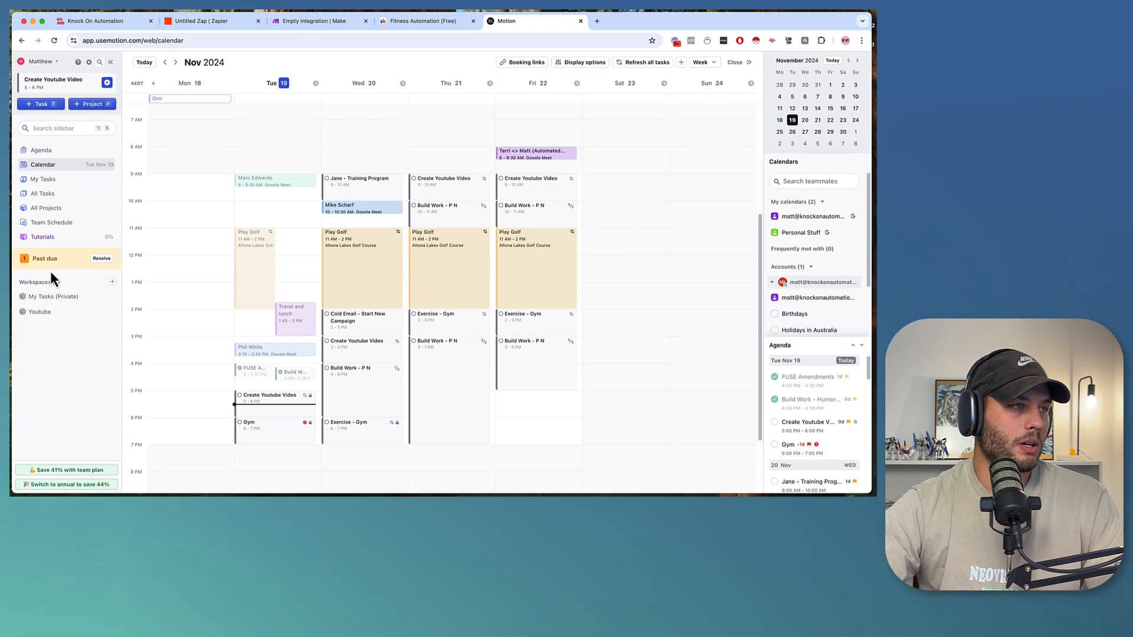
left_click(42, 314)
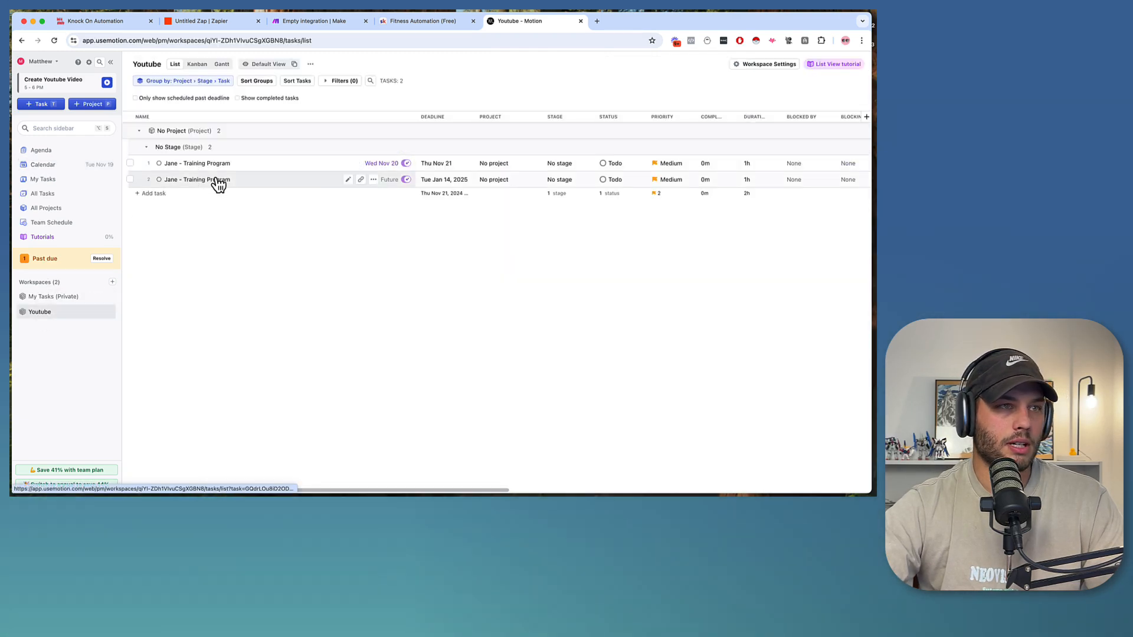
mouse_move(392, 182)
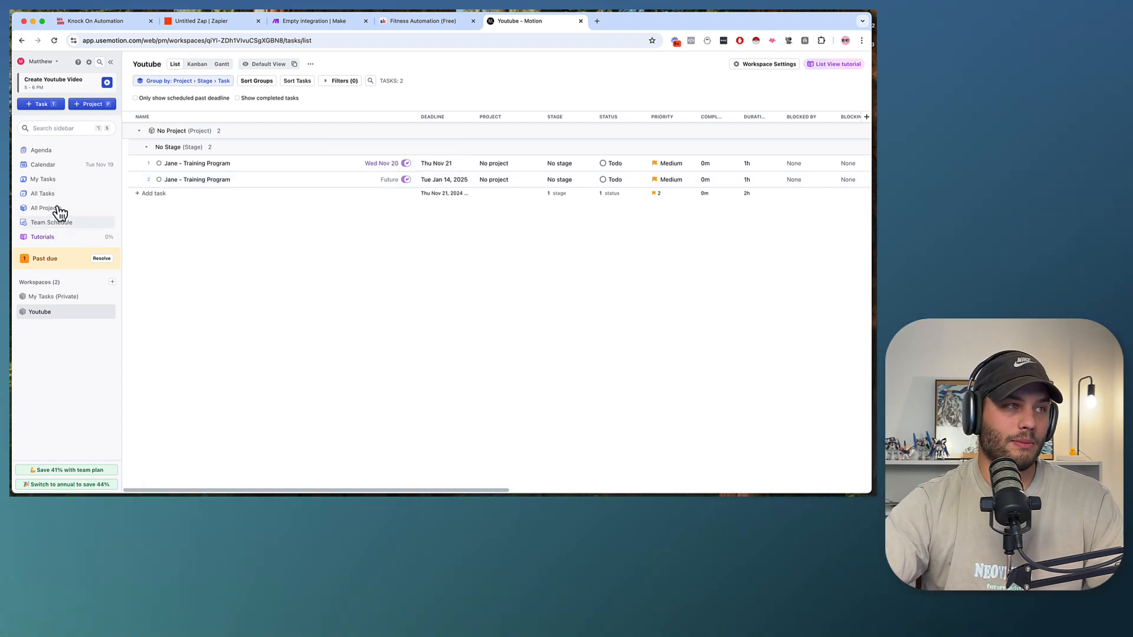
Step: Browse the Motion calendar week by week into December for the new task and return to the current week
left_click(59, 165)
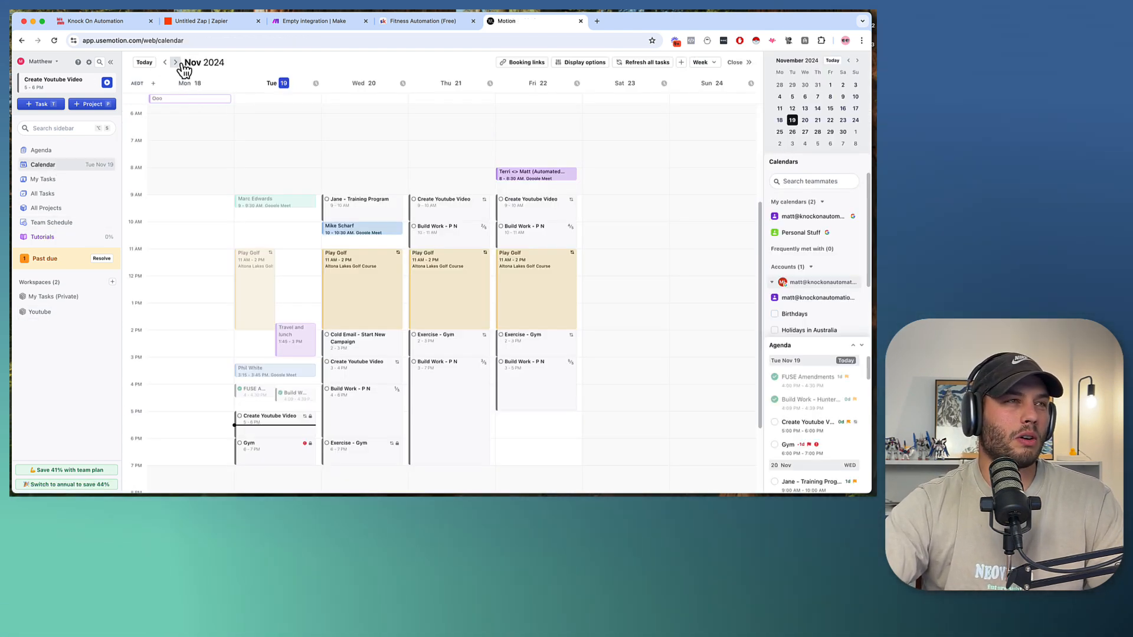
left_click(176, 63)
left_click(180, 63)
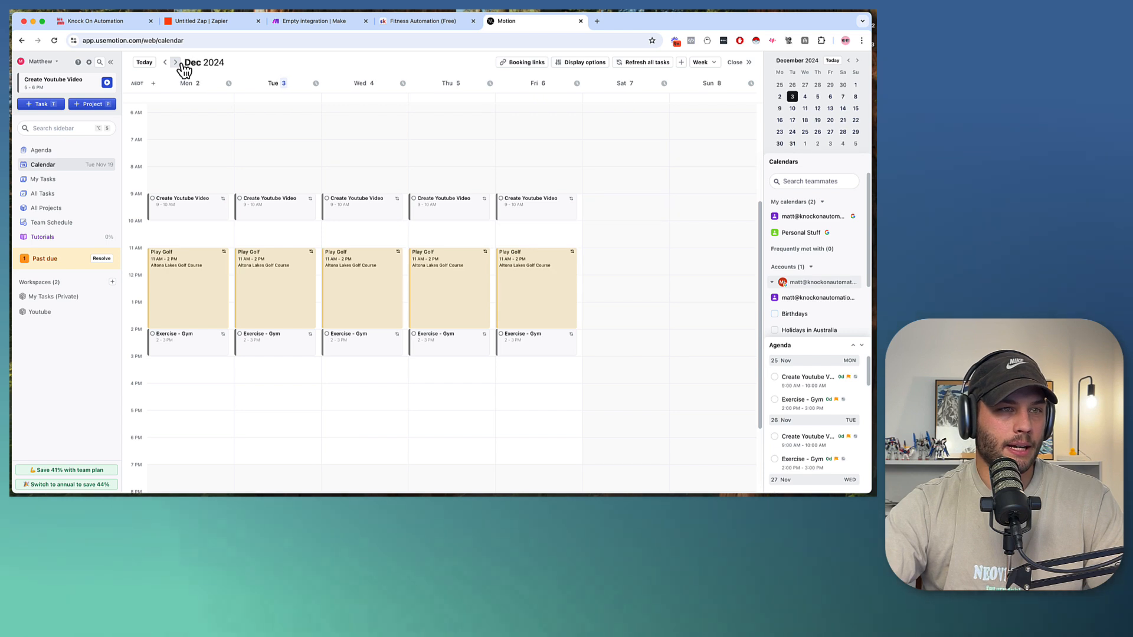
left_click(180, 63)
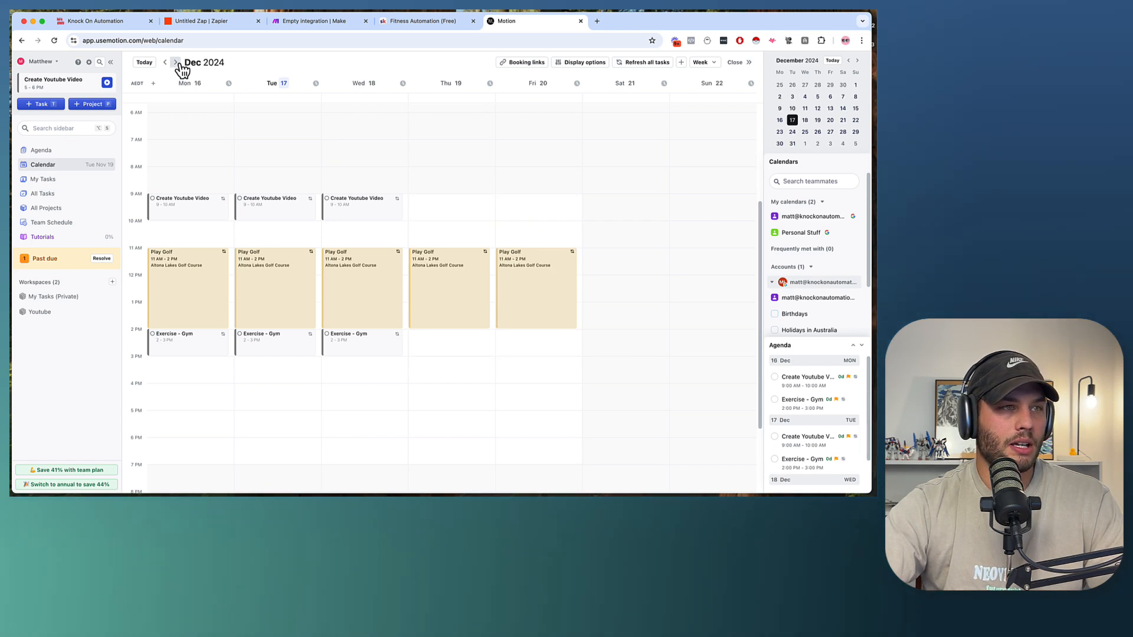
left_click(176, 63)
left_click(166, 64)
left_click(167, 64)
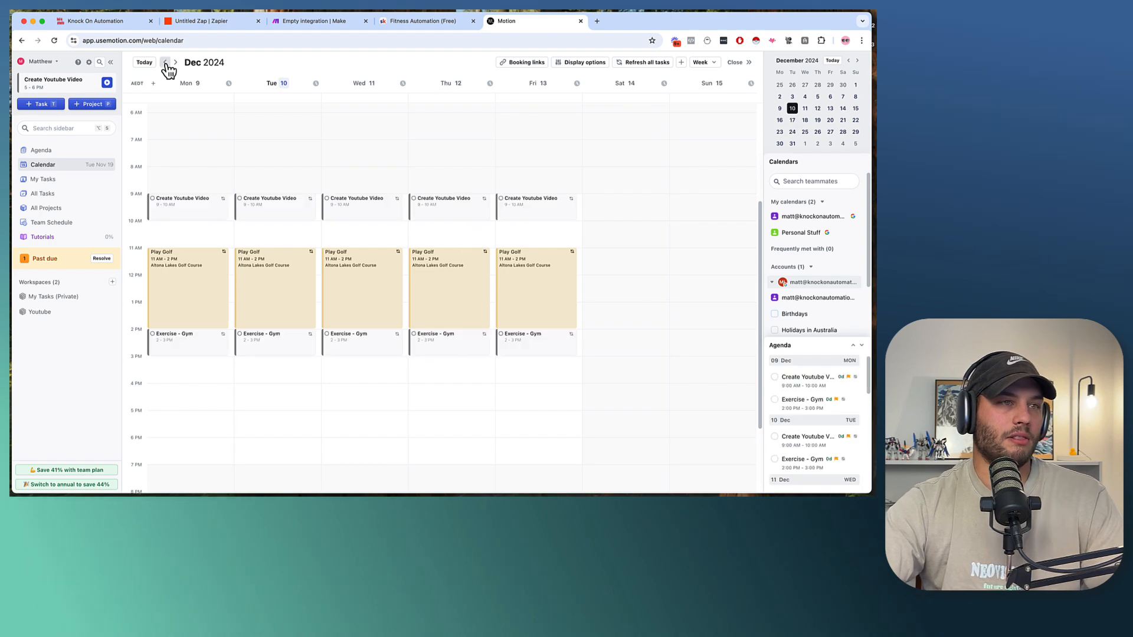
left_click(166, 64)
left_click(167, 63)
left_click(166, 64)
left_click(167, 64)
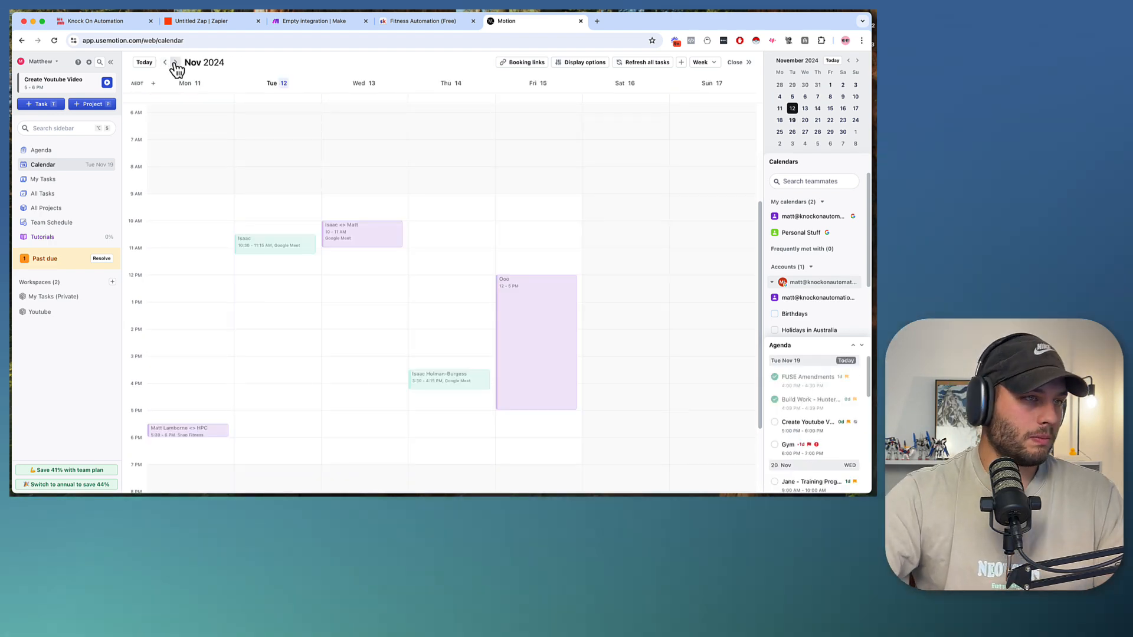
left_click(175, 63)
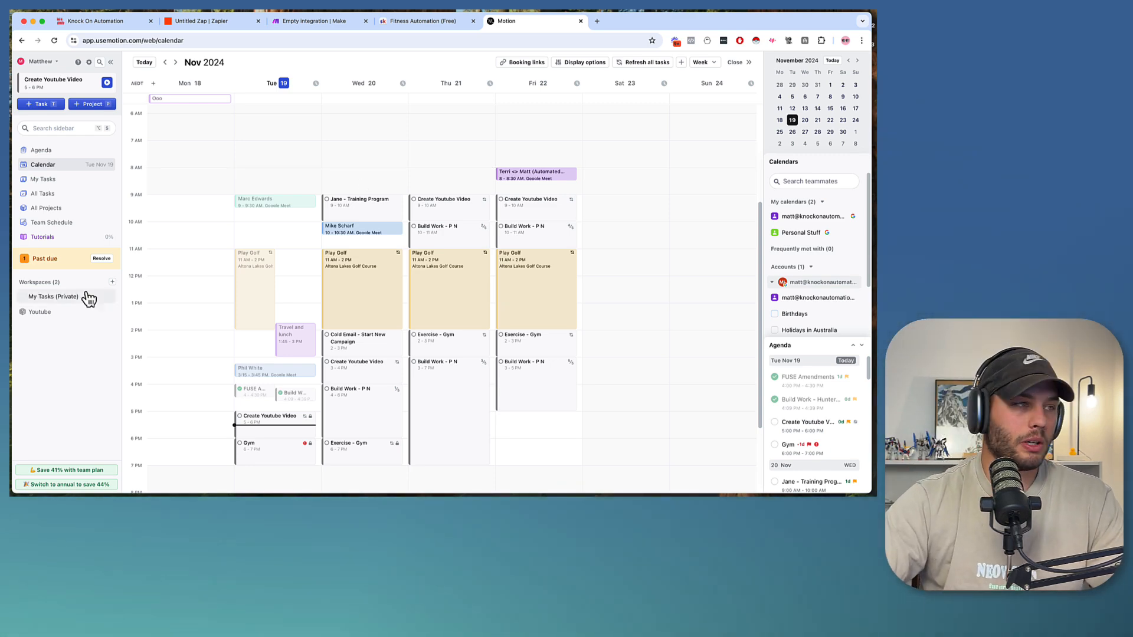
Step: Review the Youtube workspace's task list again, and switch back to Zapier to view the whole Zap
left_click(42, 313)
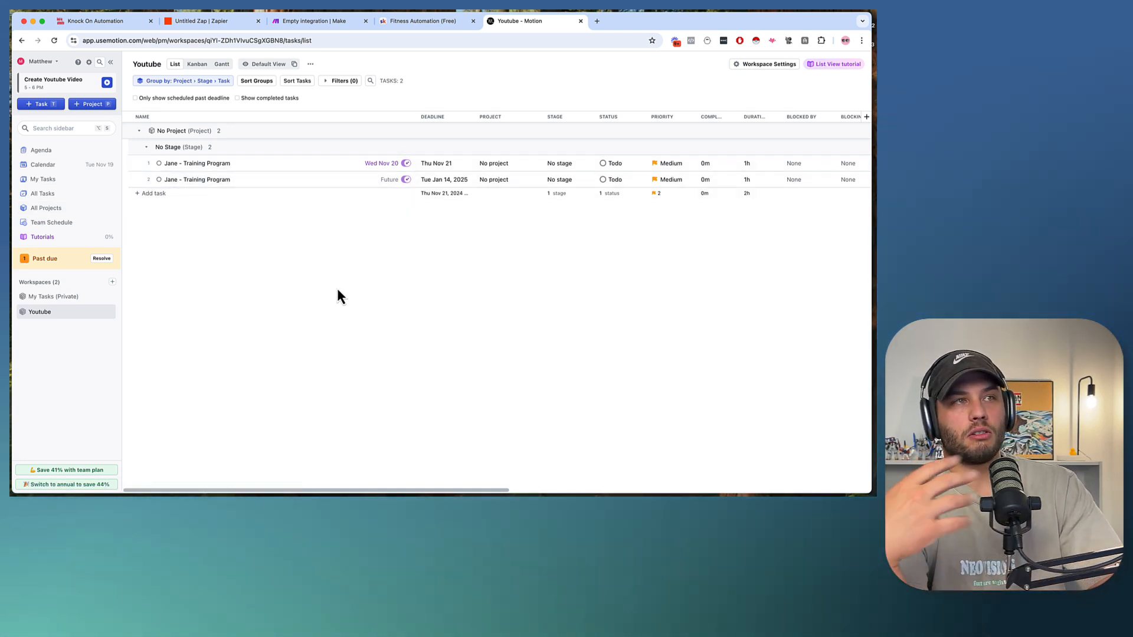
left_click(210, 21)
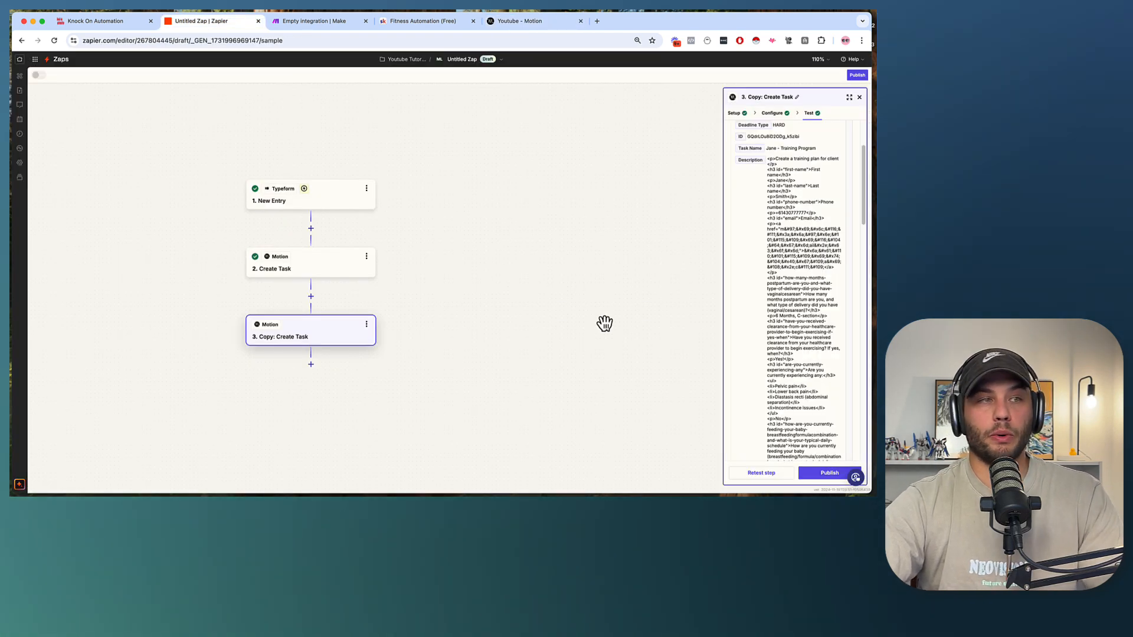
left_click_drag(487, 265, 566, 271)
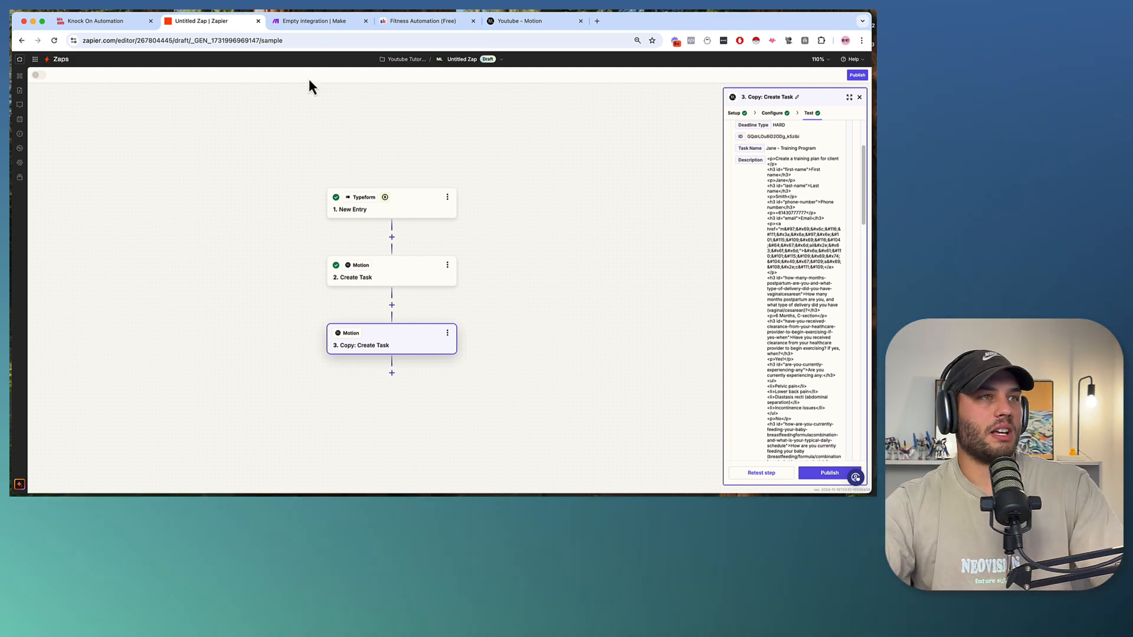
Step: Switch to the empty Make scenario and add a Typeform Watch Responses trigger module
left_click(303, 20)
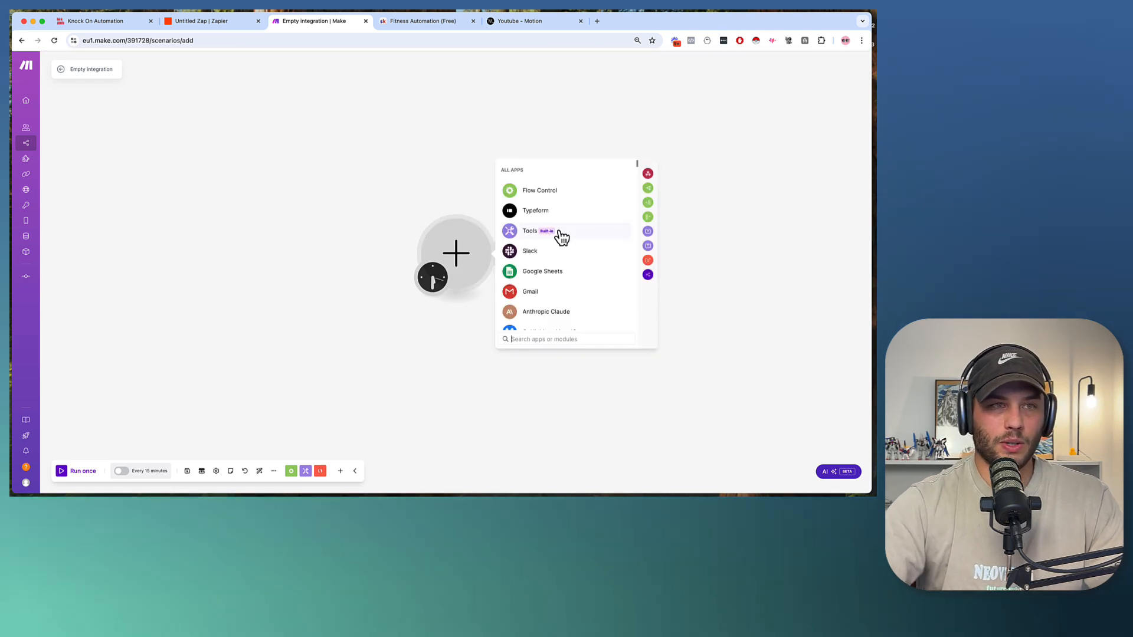
left_click(530, 214)
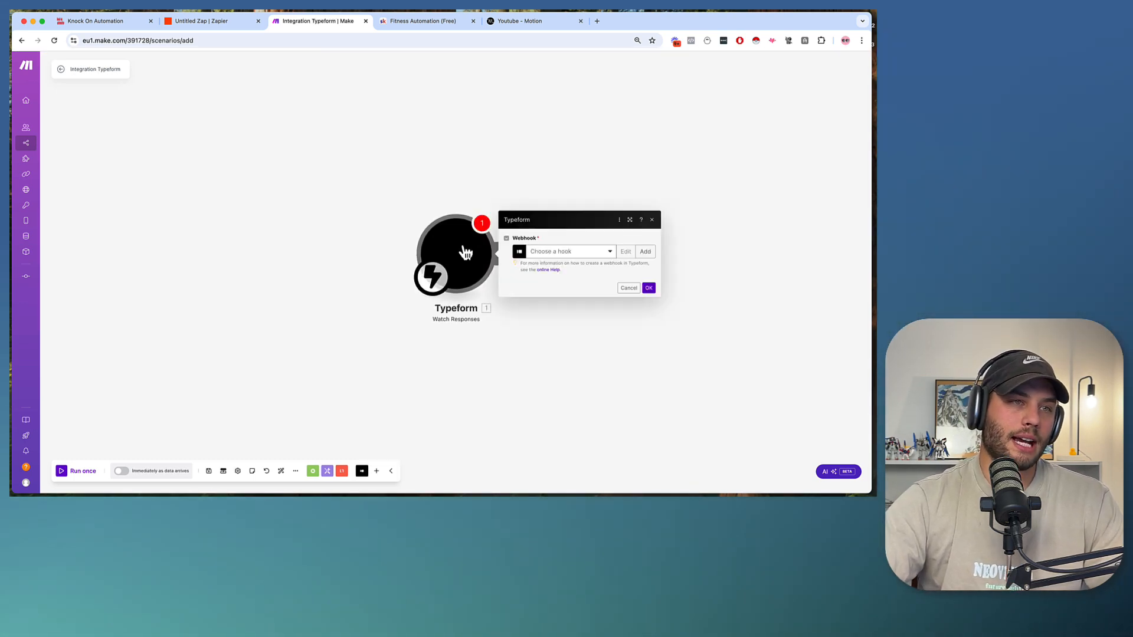
Step: Create a webhook for the Typeform trigger using My Typeform connection and the "Youtube demo - mums" form, and accept the module settings
left_click(588, 256)
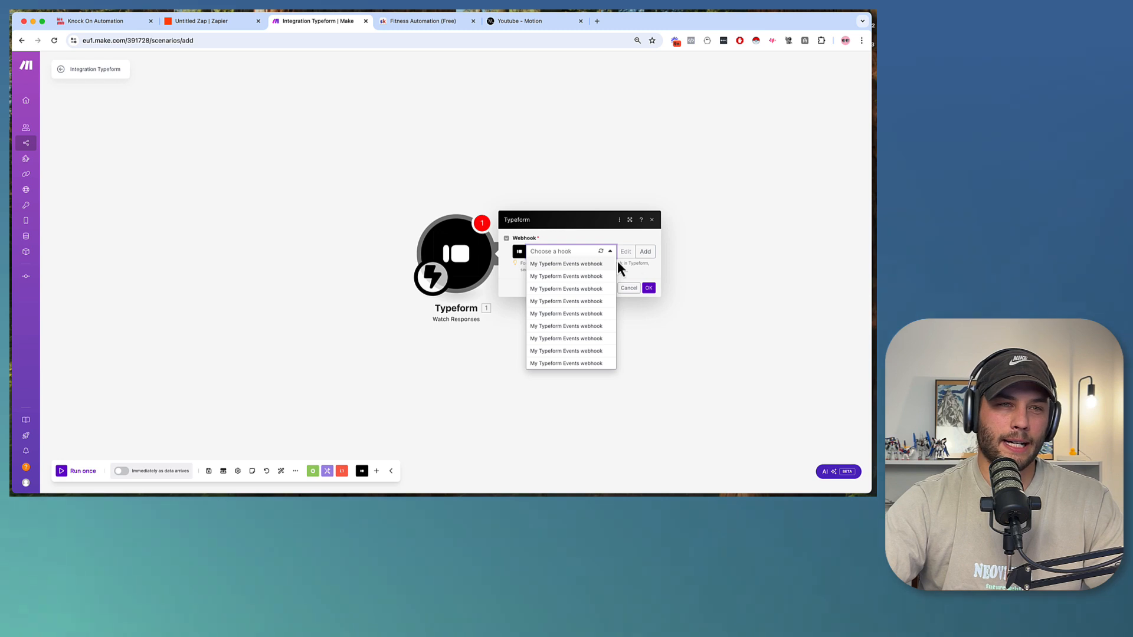
left_click(646, 251)
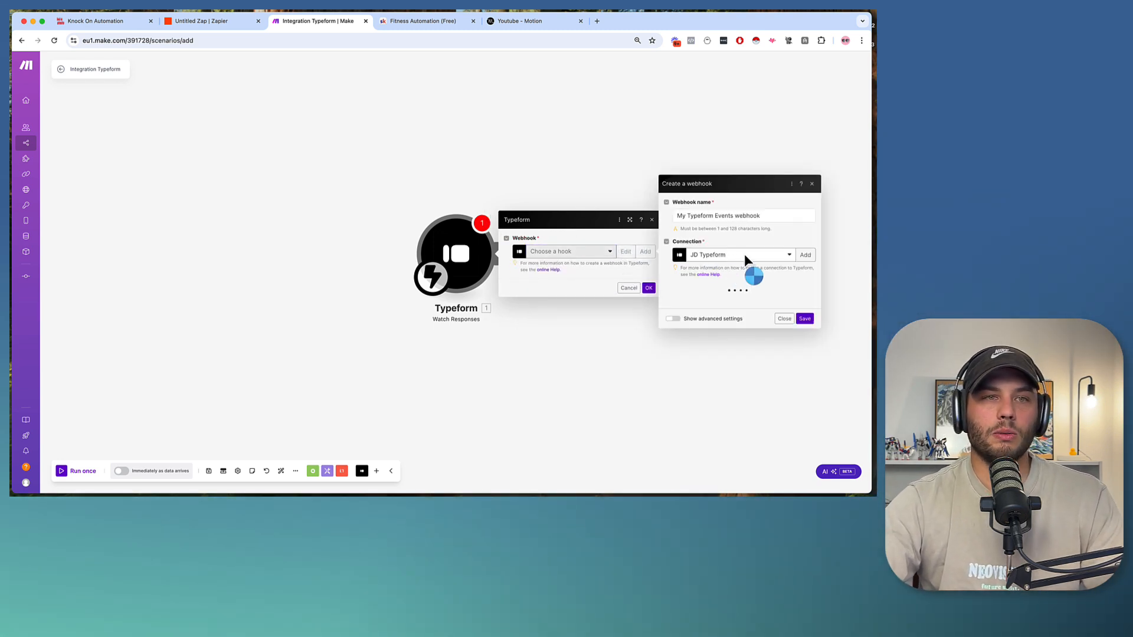
left_click(747, 227)
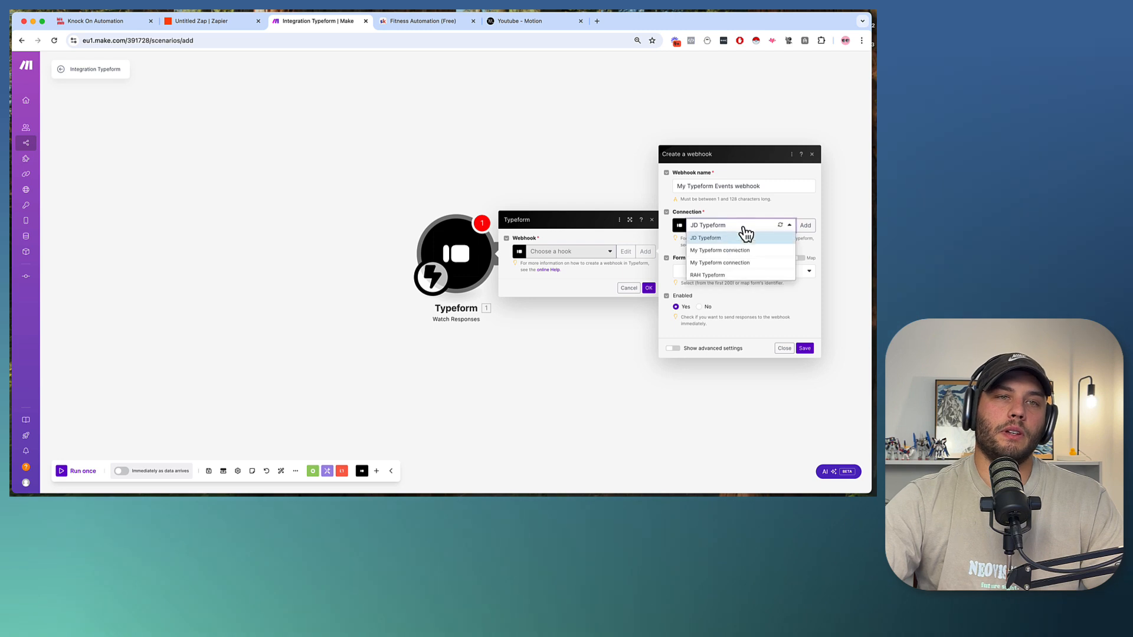
left_click(721, 252)
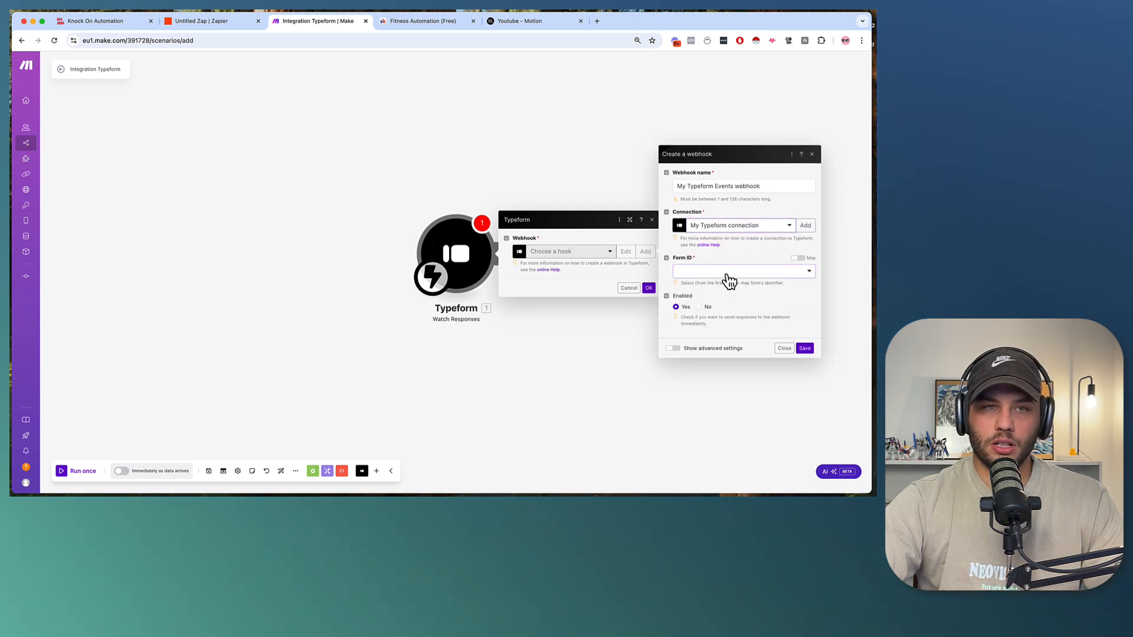
left_click(728, 275)
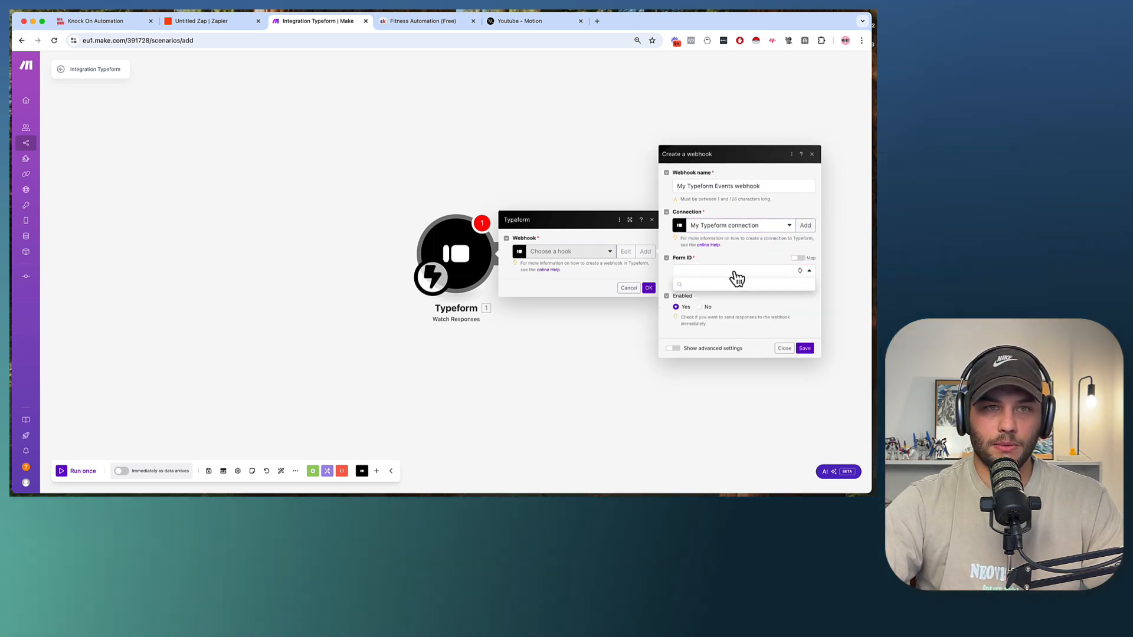
type("yo")
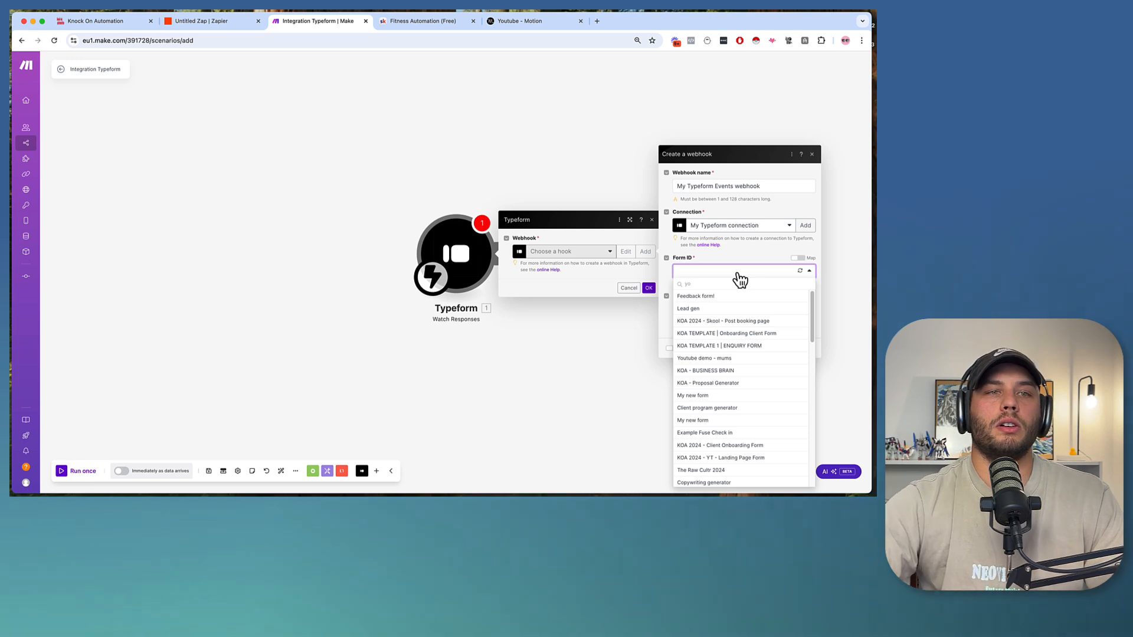
type("utub")
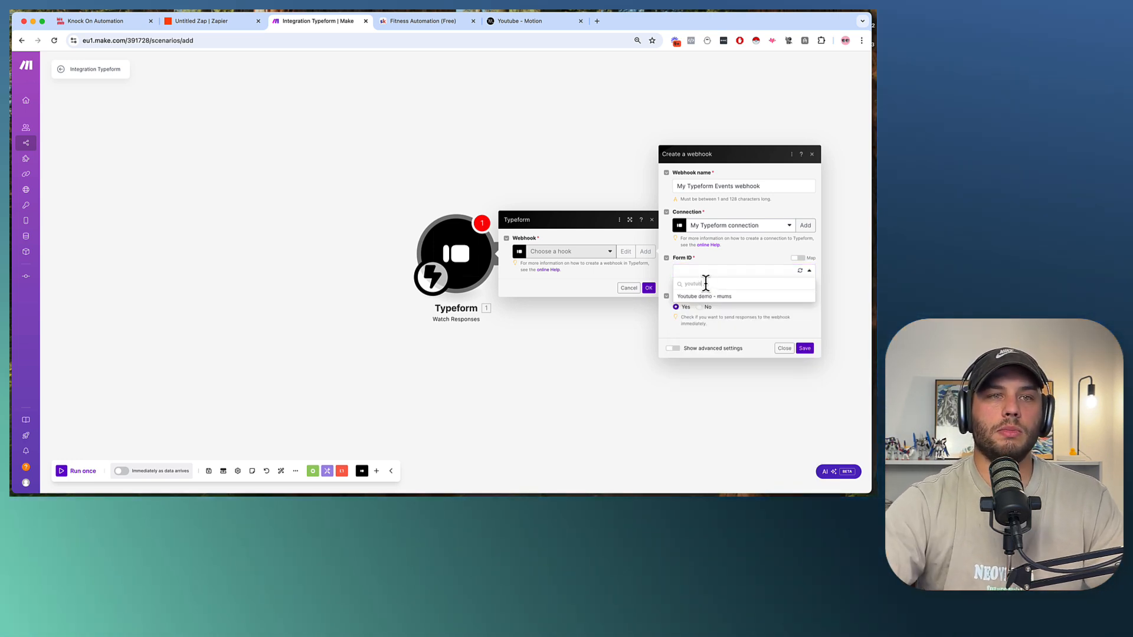
left_click(806, 350)
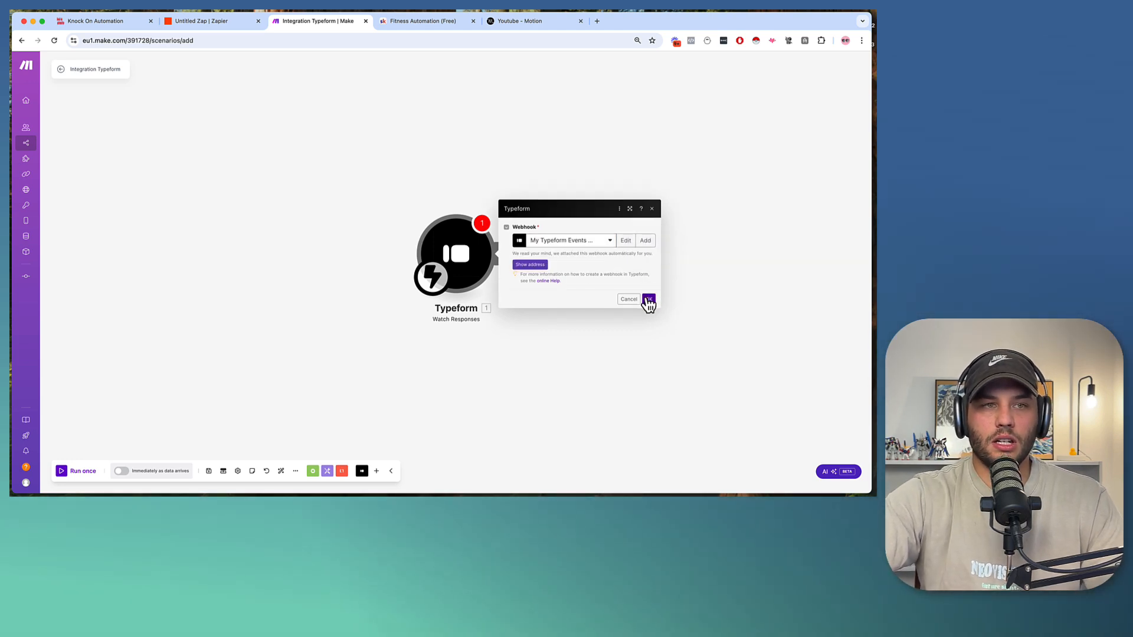
left_click(648, 302)
Step: Add a Typeform List Responses module after the trigger and set its connection to My Typeform connection
left_click_drag(524, 232, 402, 232)
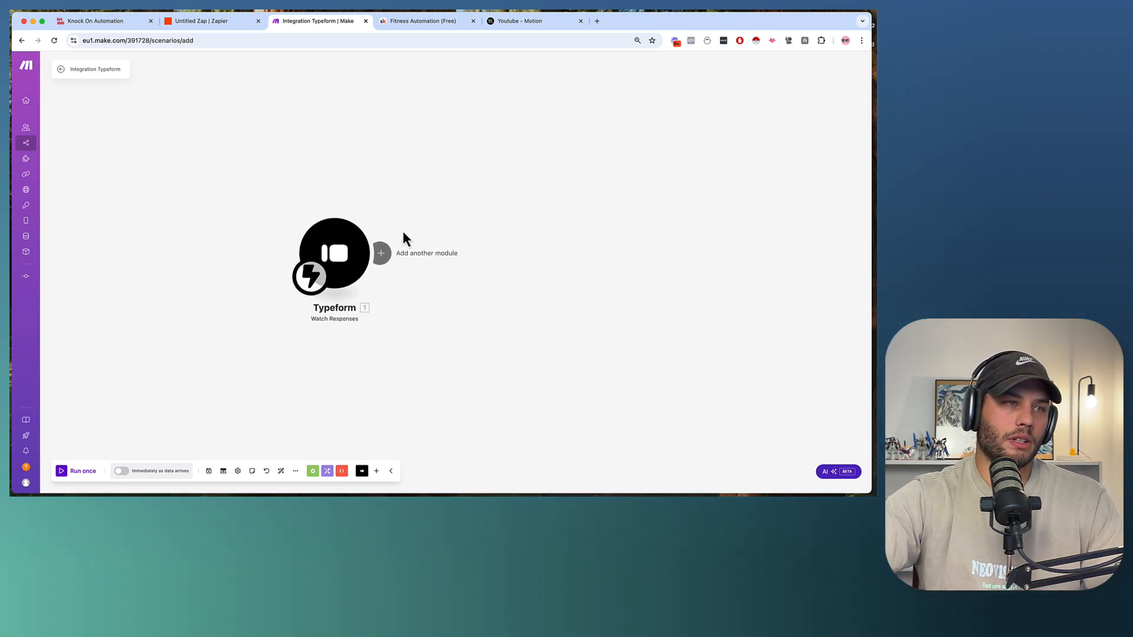
left_click(381, 254)
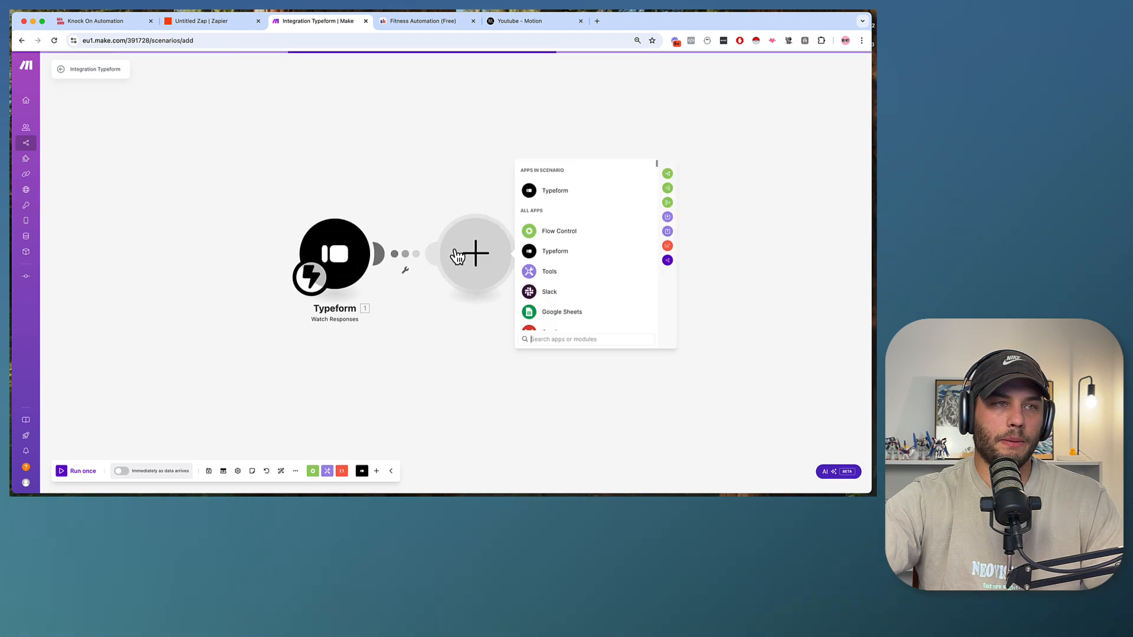
left_click(544, 194)
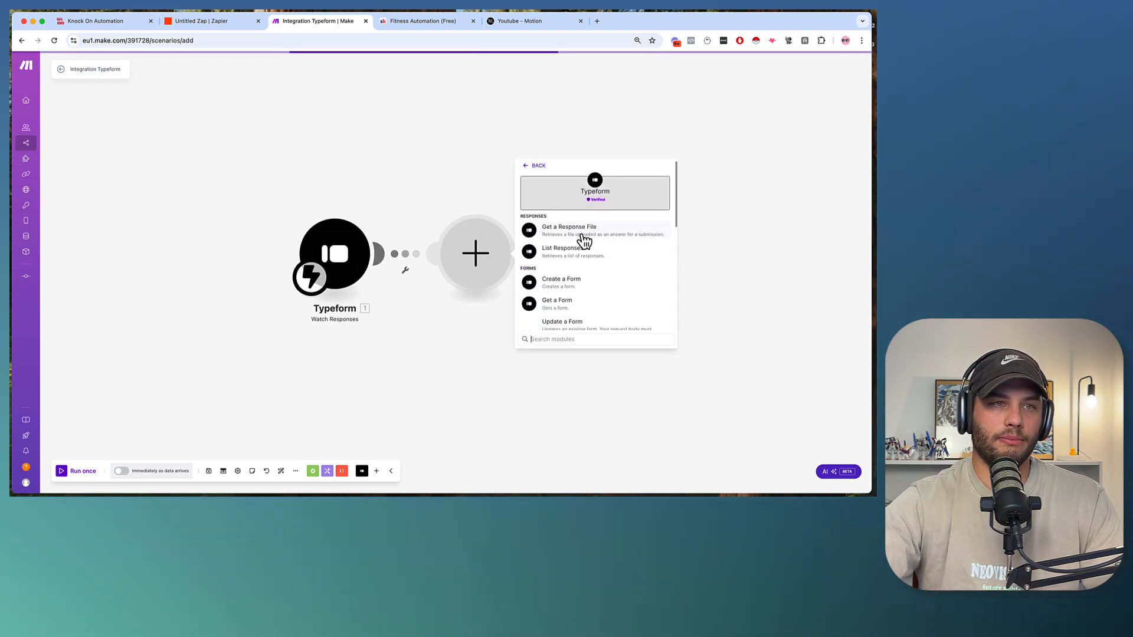
left_click(573, 251)
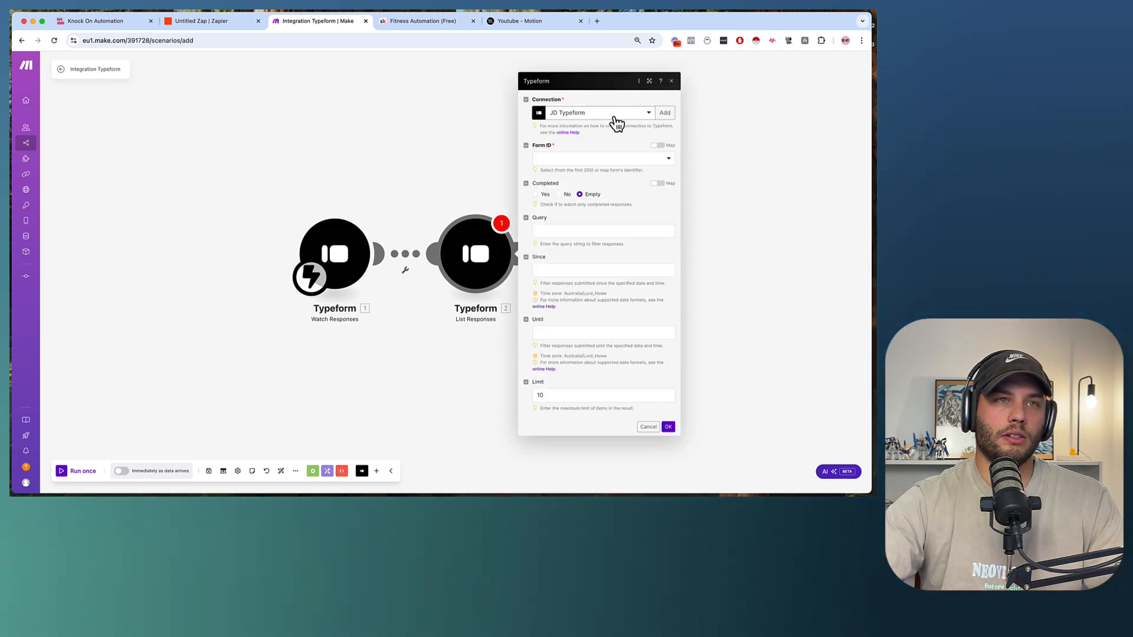
left_click(616, 115)
left_click(596, 142)
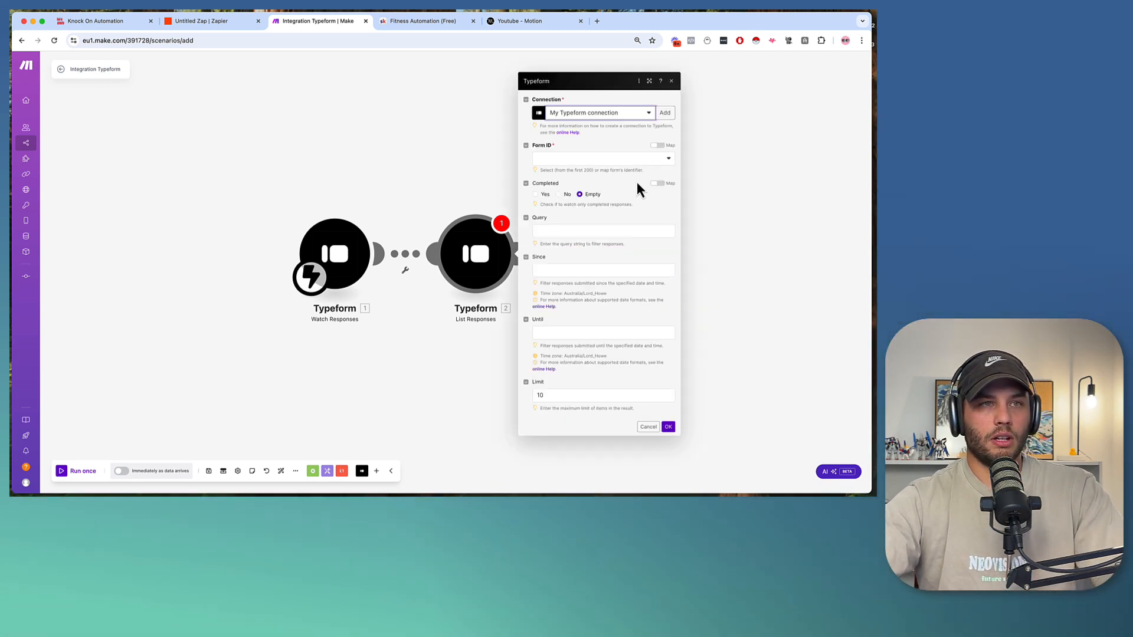
Step: Configure List Responses with the "Youtube demo - mums" form and a limit of 1, and accept the settings
left_click(612, 160)
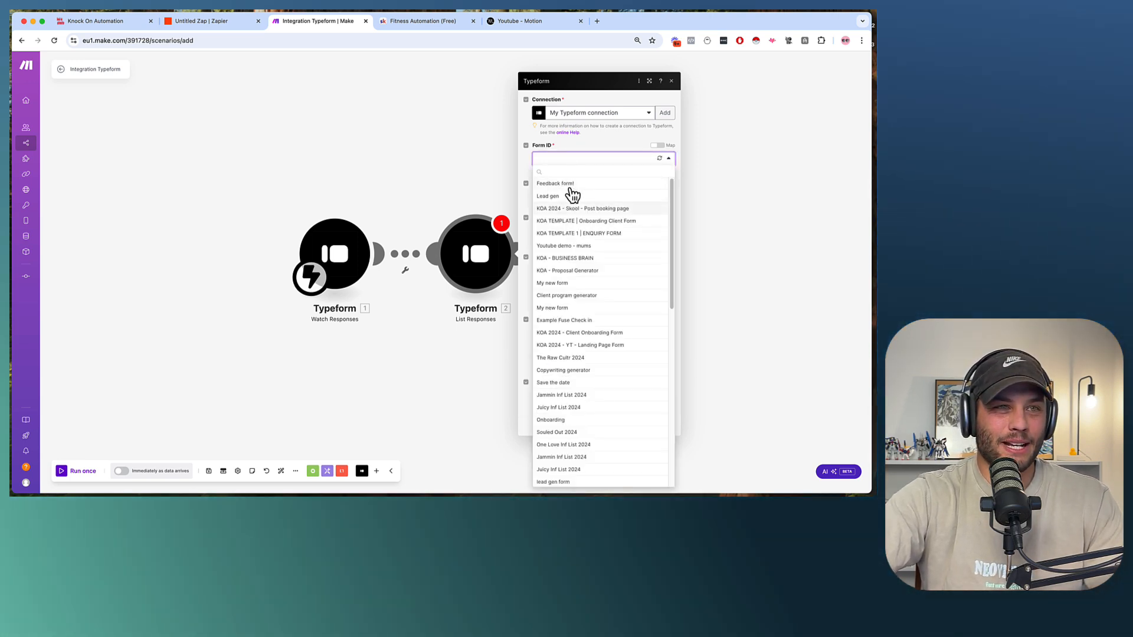
left_click(581, 166)
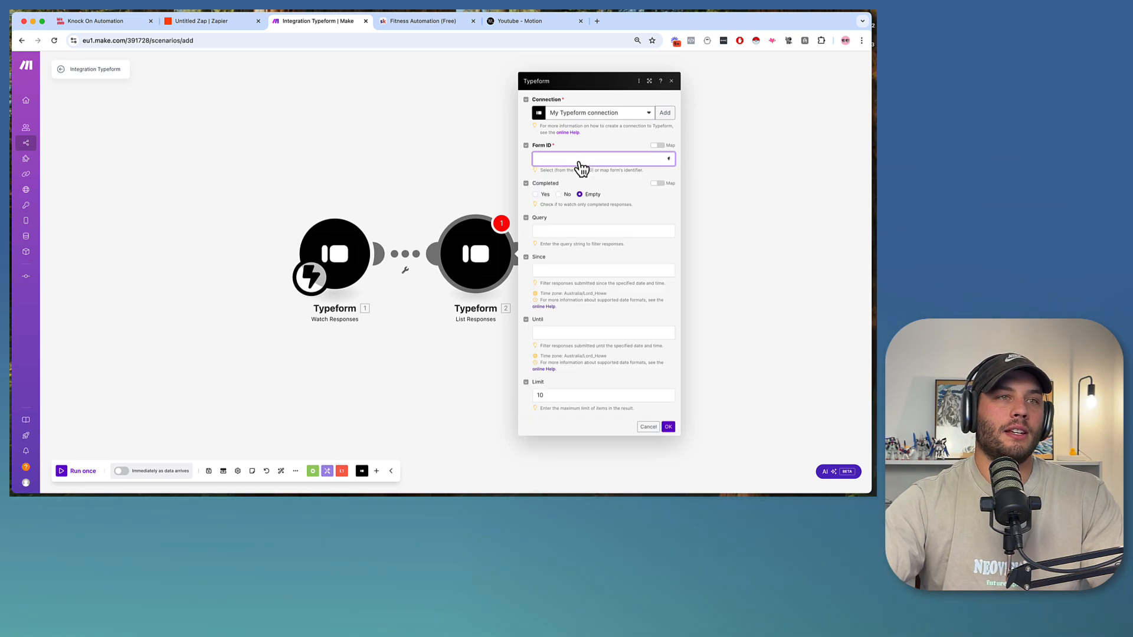
left_click(570, 160)
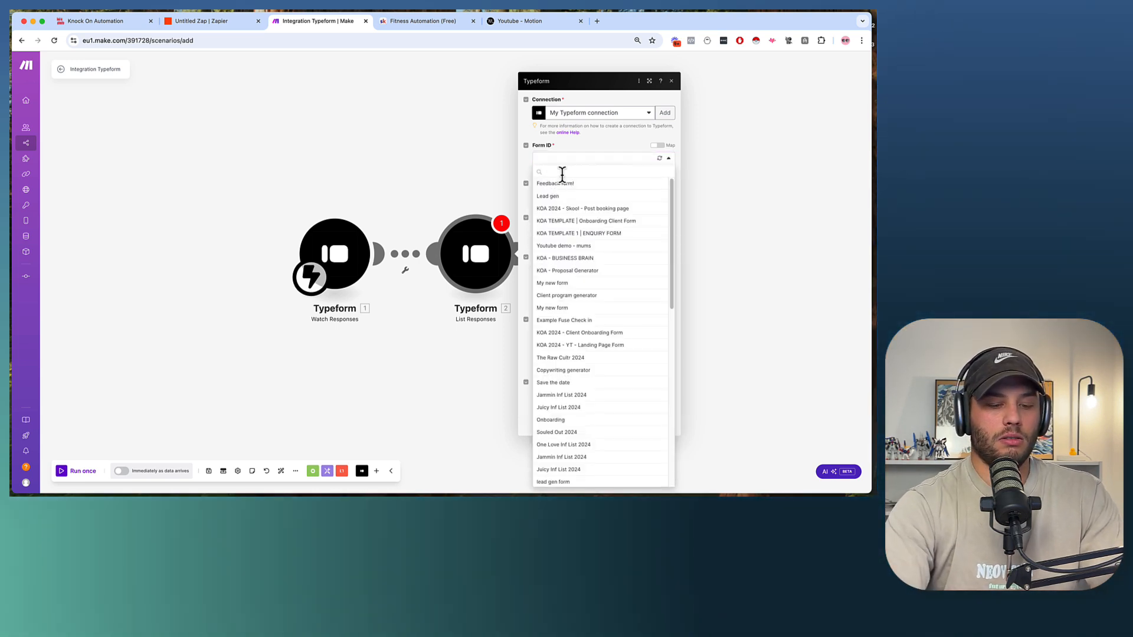
type("youtube")
left_click(586, 185)
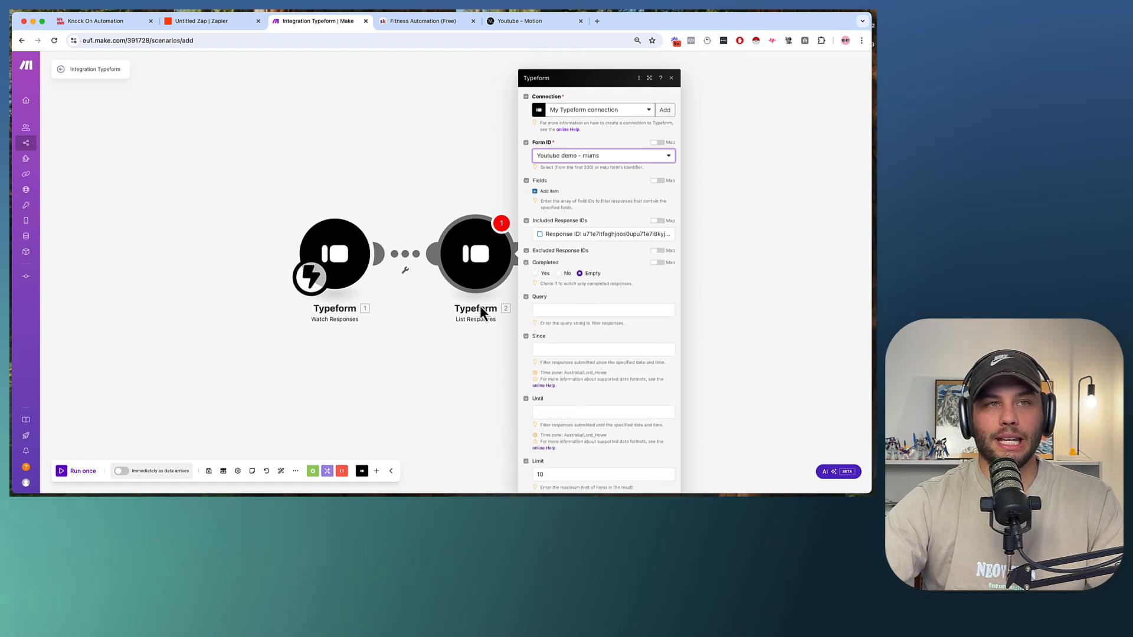
scroll(582, 273, "down", 1)
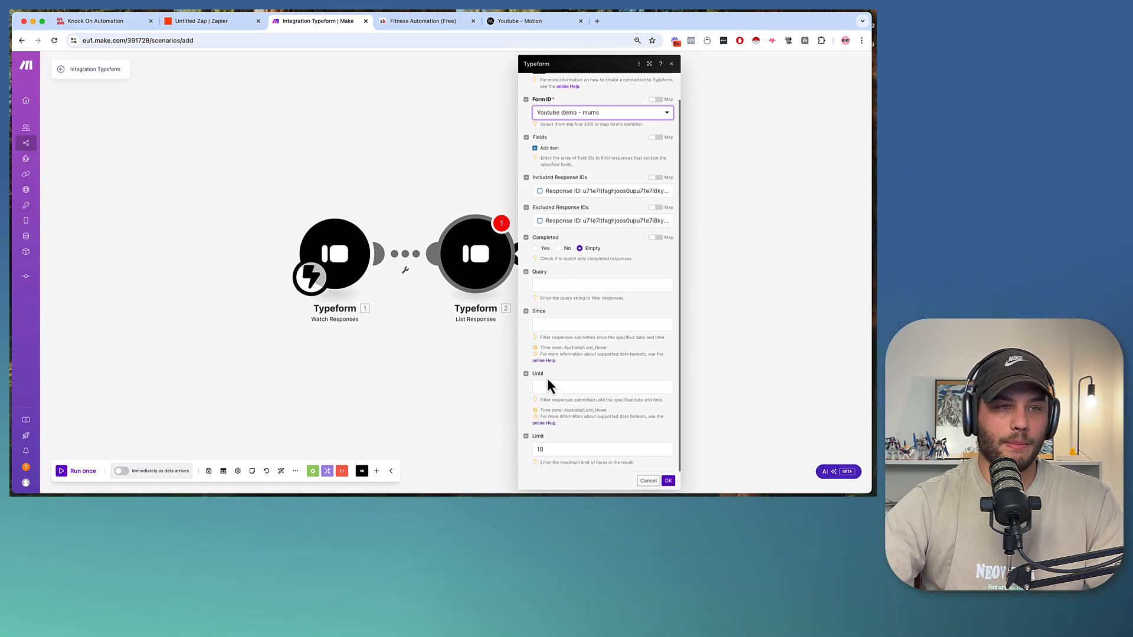
left_click(554, 452)
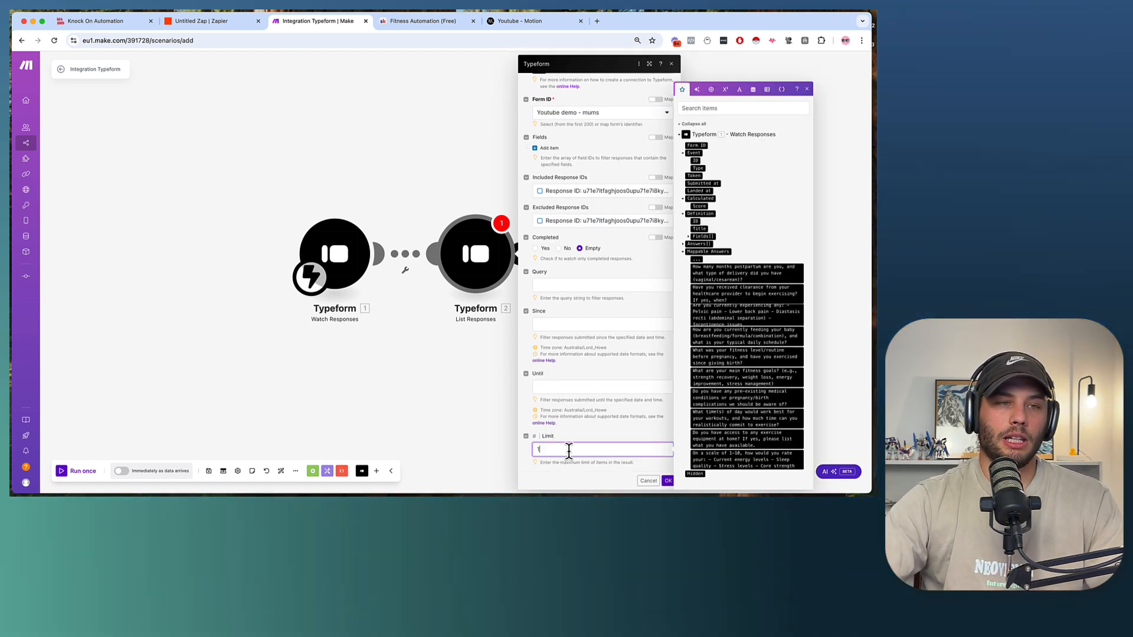
key("BackSpace")
left_click(667, 481)
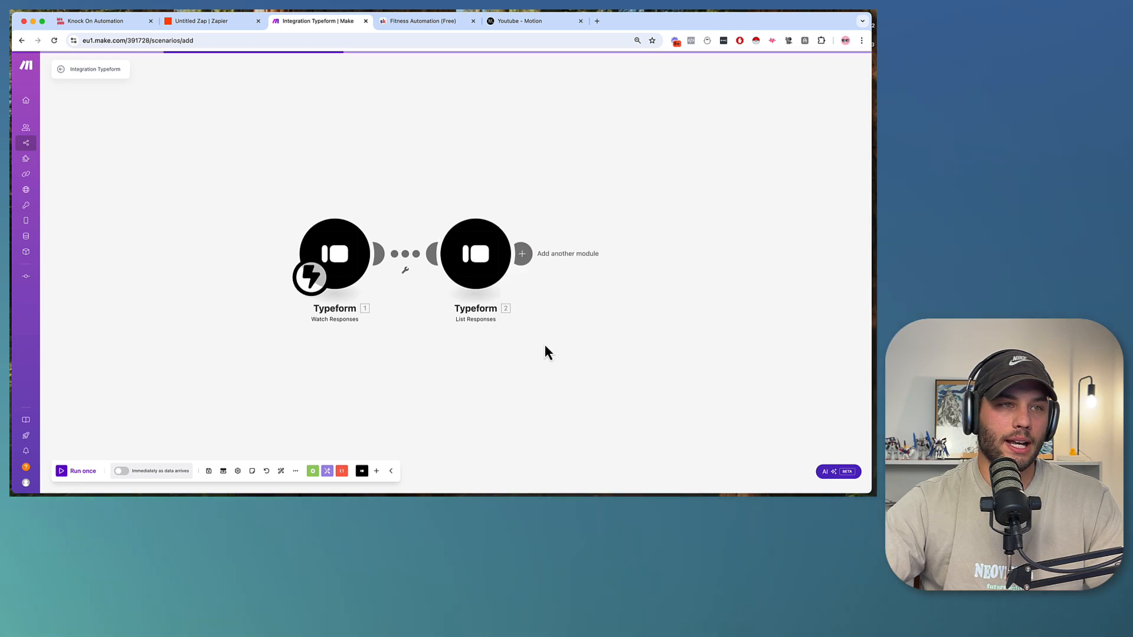
Step: Run only the List Responses module and examine the answers in its output bundle
right_click(477, 244)
left_click(523, 263)
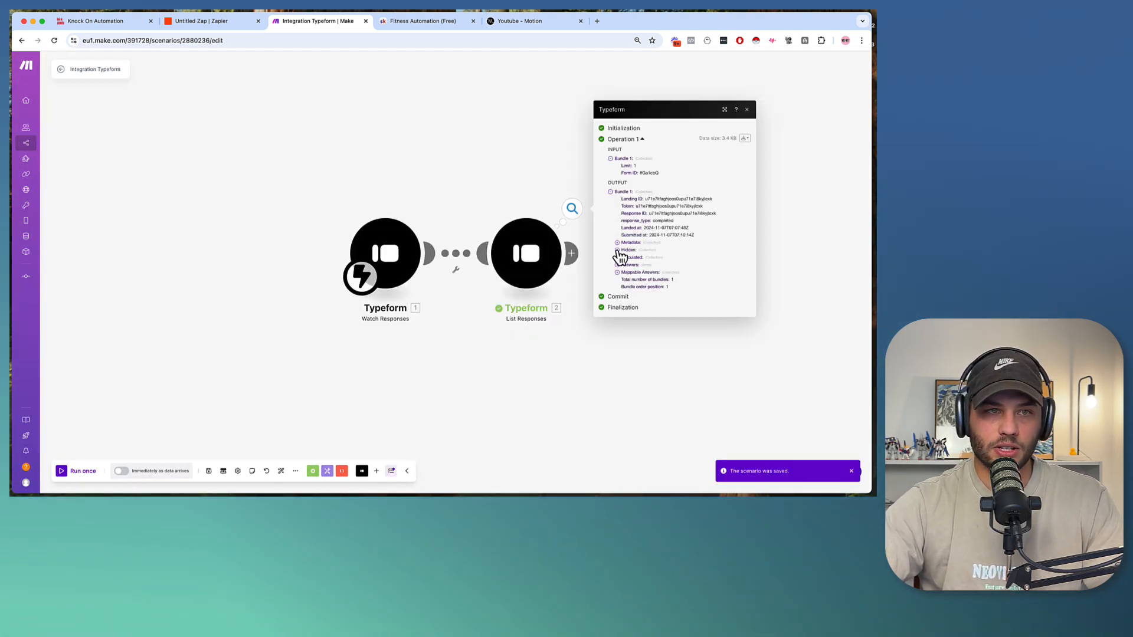
left_click(617, 264)
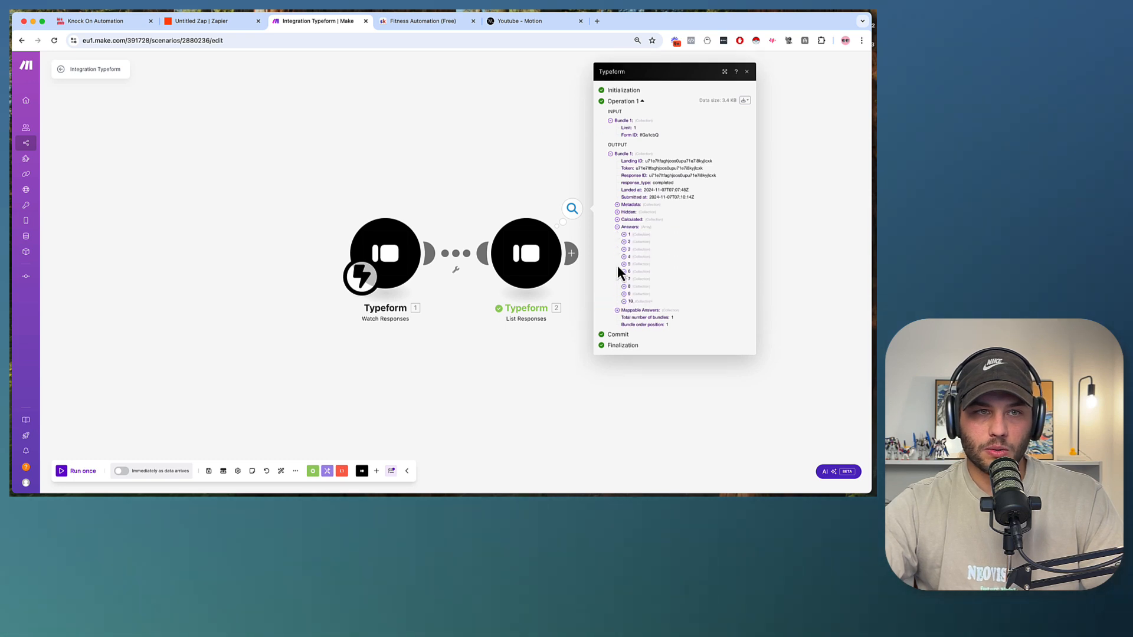
left_click(623, 232)
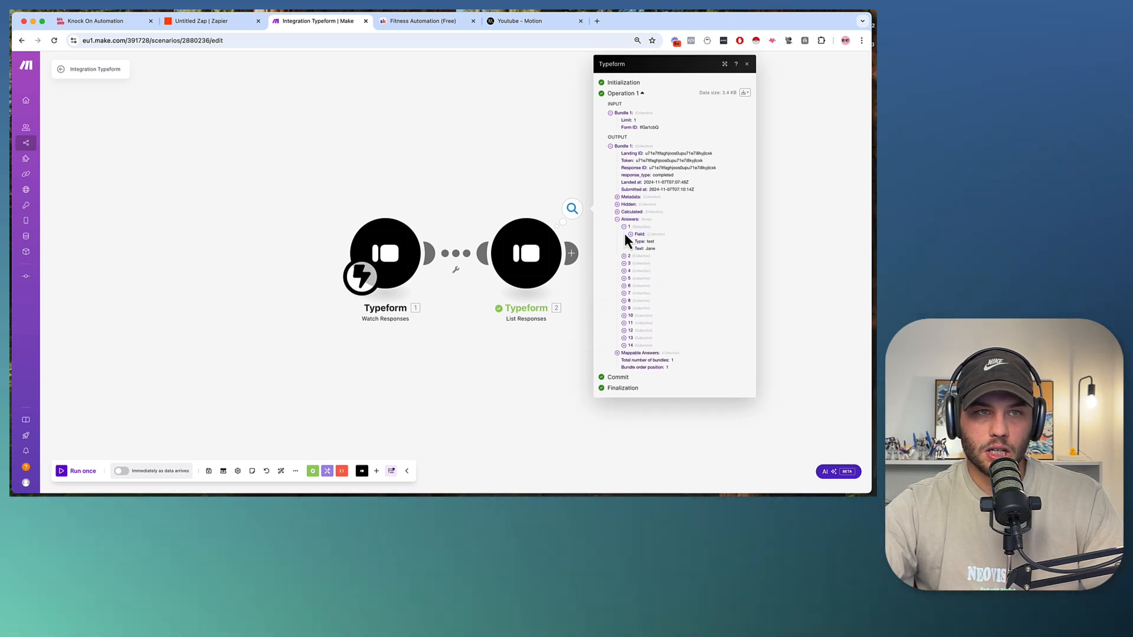
left_click(501, 149)
Step: Add a Tools Set multiple variables module after List Responses
left_click_drag(614, 200, 453, 220)
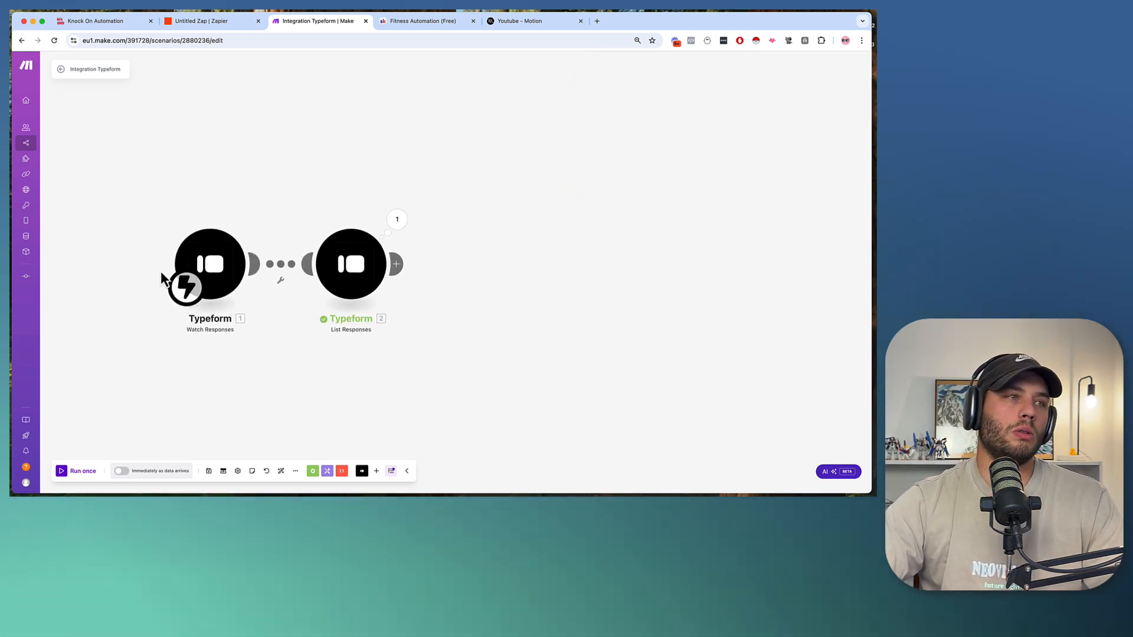
left_click(398, 264)
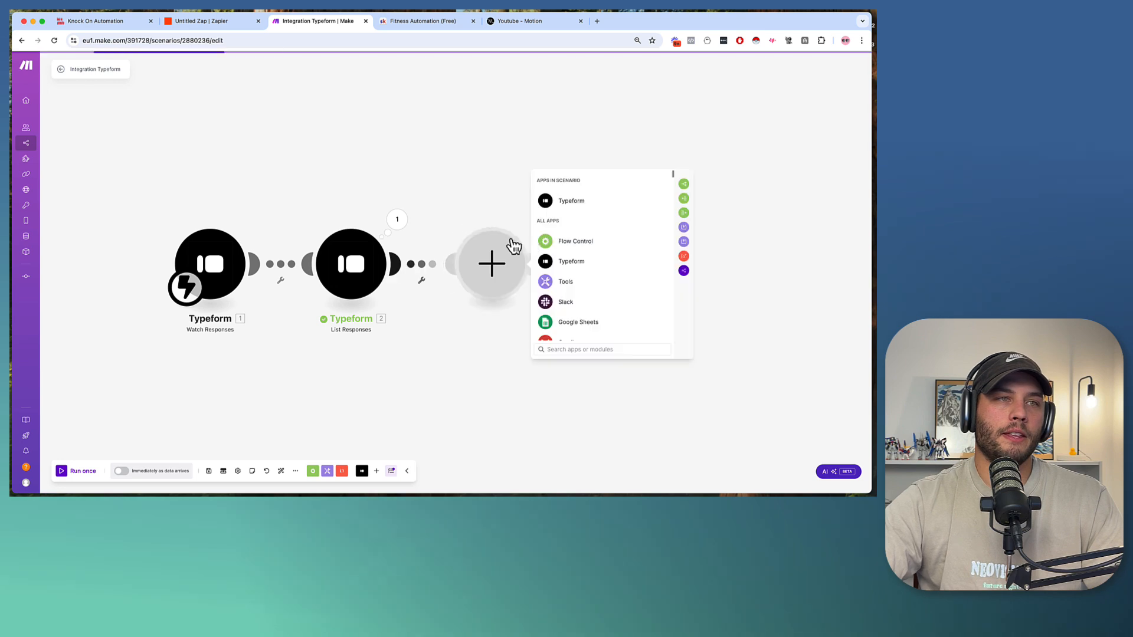
left_click(562, 283)
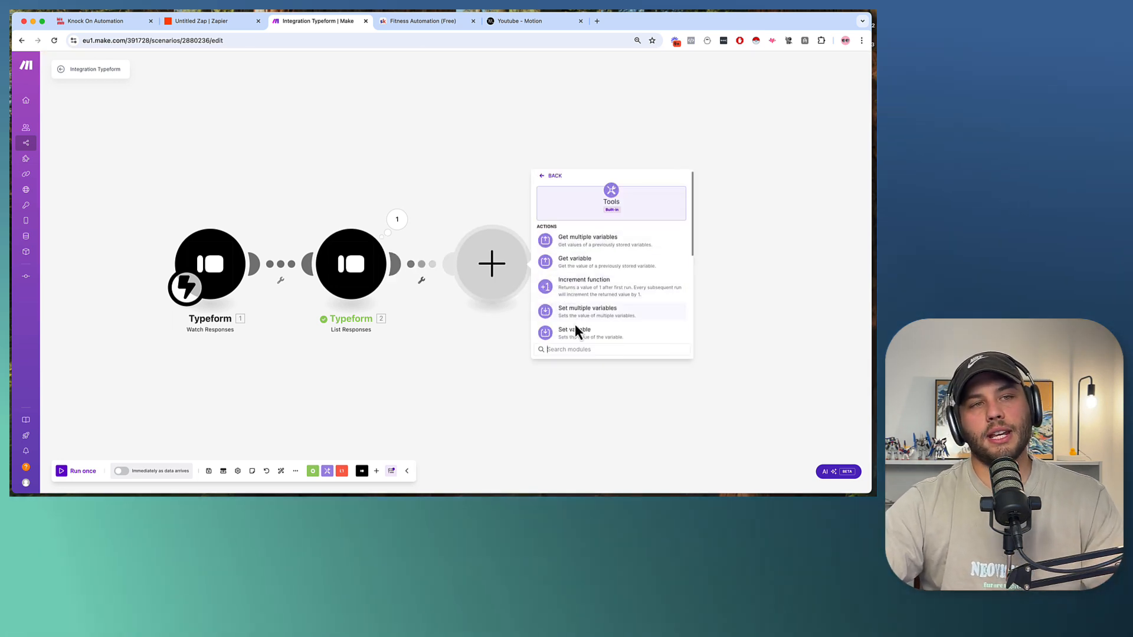
left_click(575, 288)
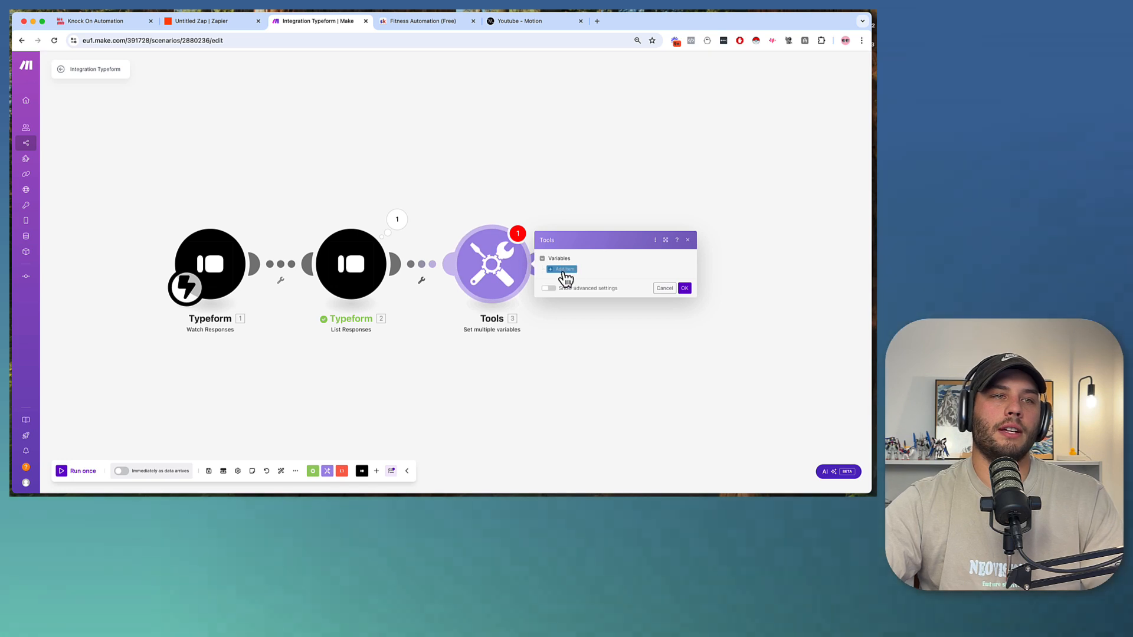
Step: Define a variable called Name mapped to the first-name answer from List Responses, and add a second variable item
left_click(611, 255)
type("Name")
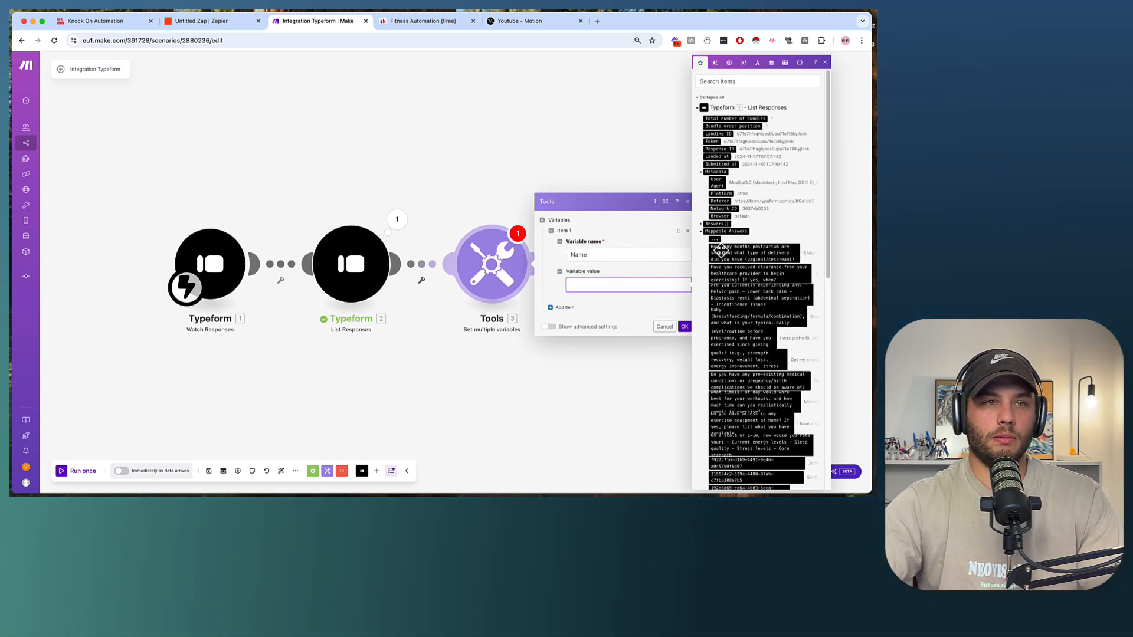
type("jane")
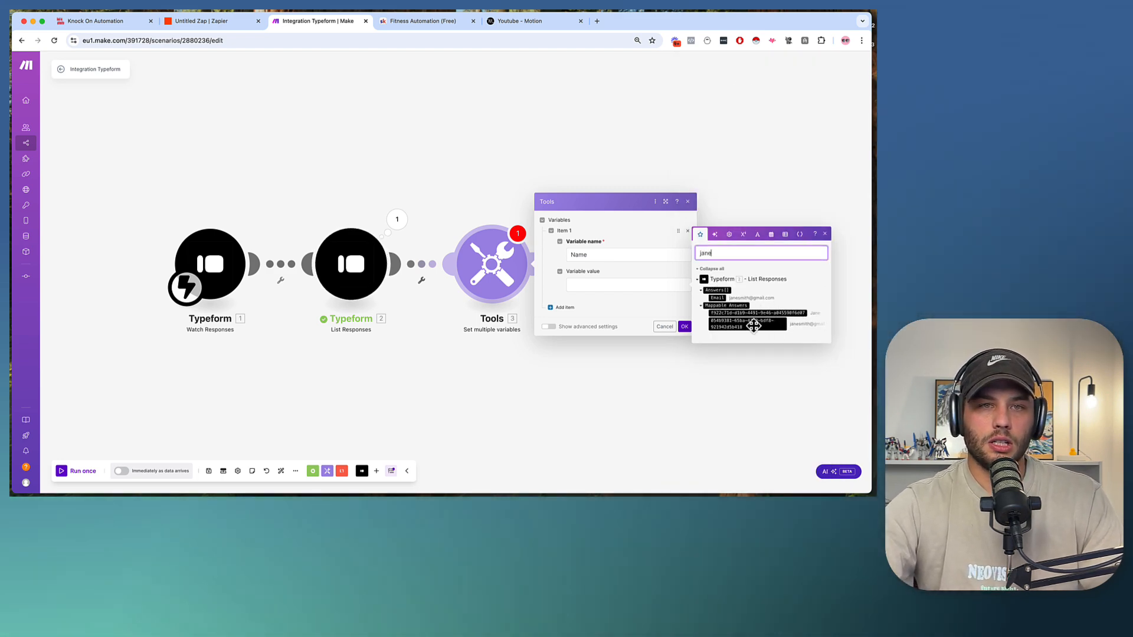
left_click(725, 313)
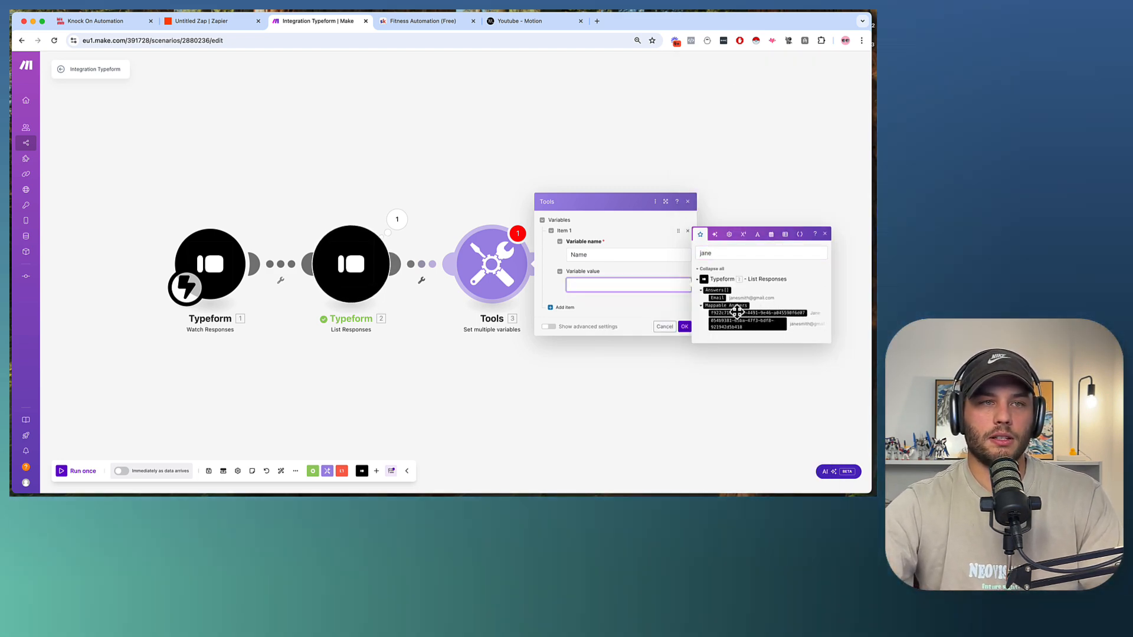
left_click(736, 312)
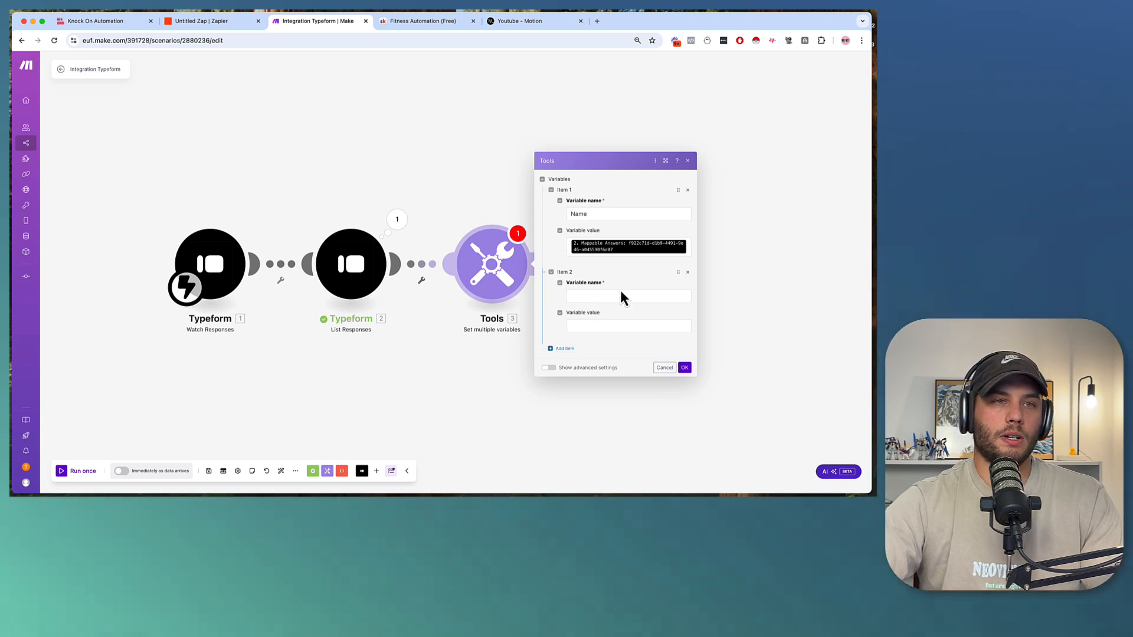
left_click(617, 295)
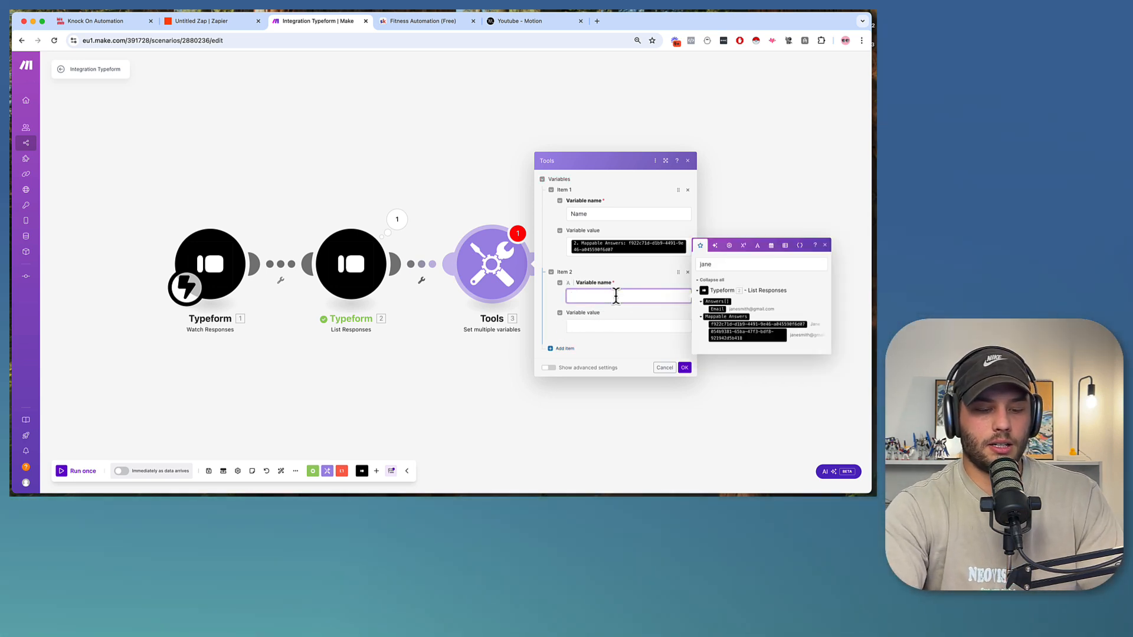
Step: Close the variable settings without saving and delete the Tools module from the scenario
left_click(688, 161)
right_click(481, 262)
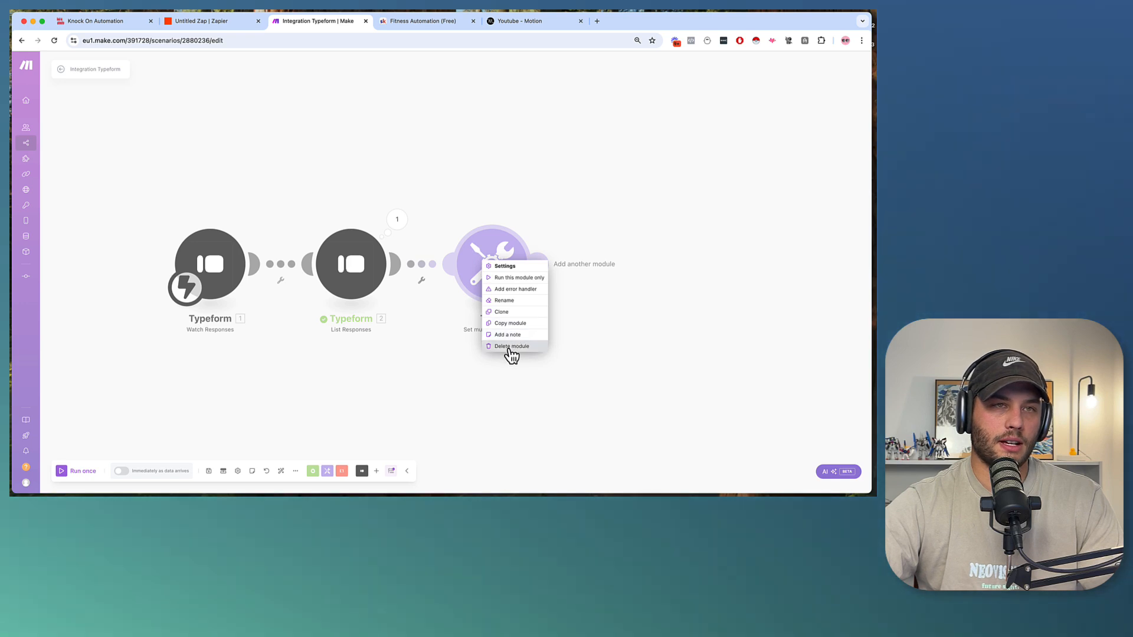
left_click(510, 348)
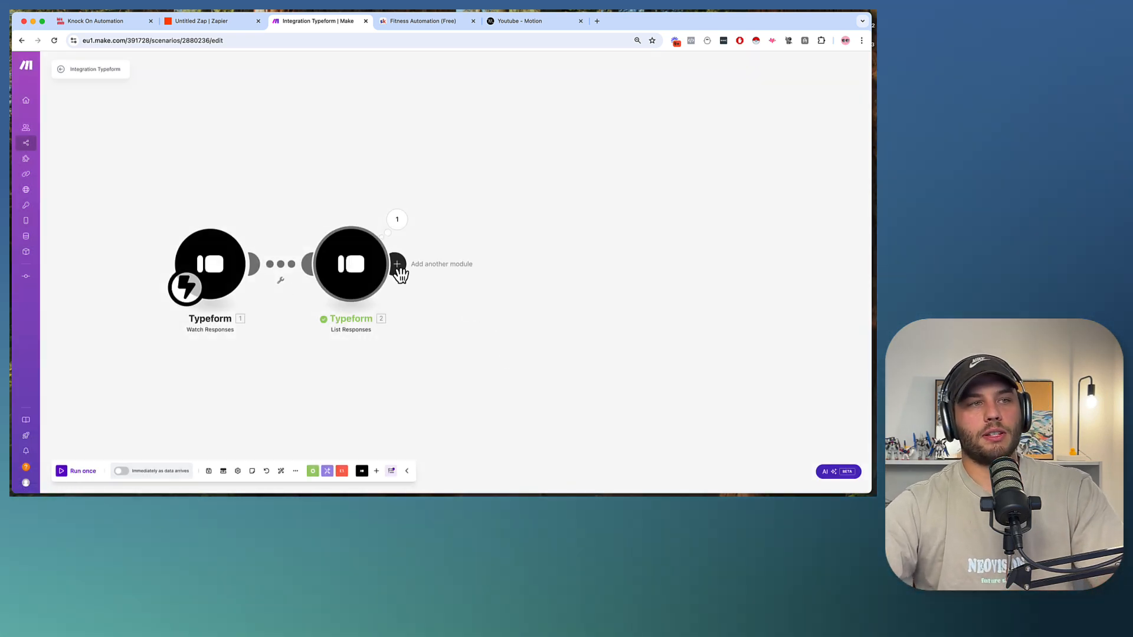
Step: Add a Motion Create a Task module after List Responses and connect it to the Motion account
left_click(397, 264)
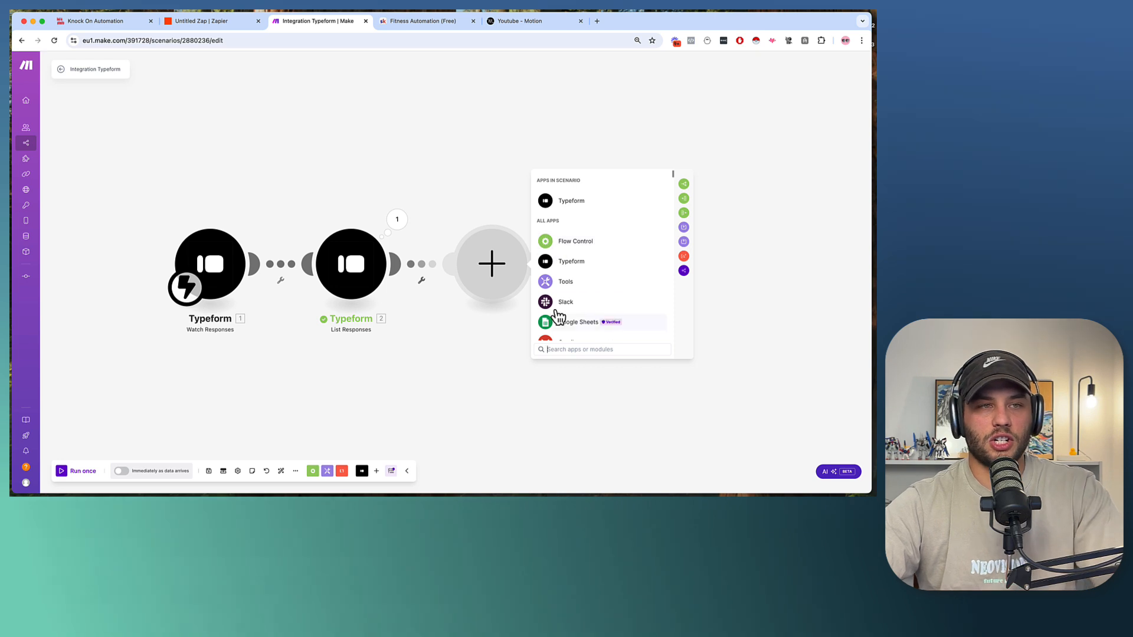
type("motion")
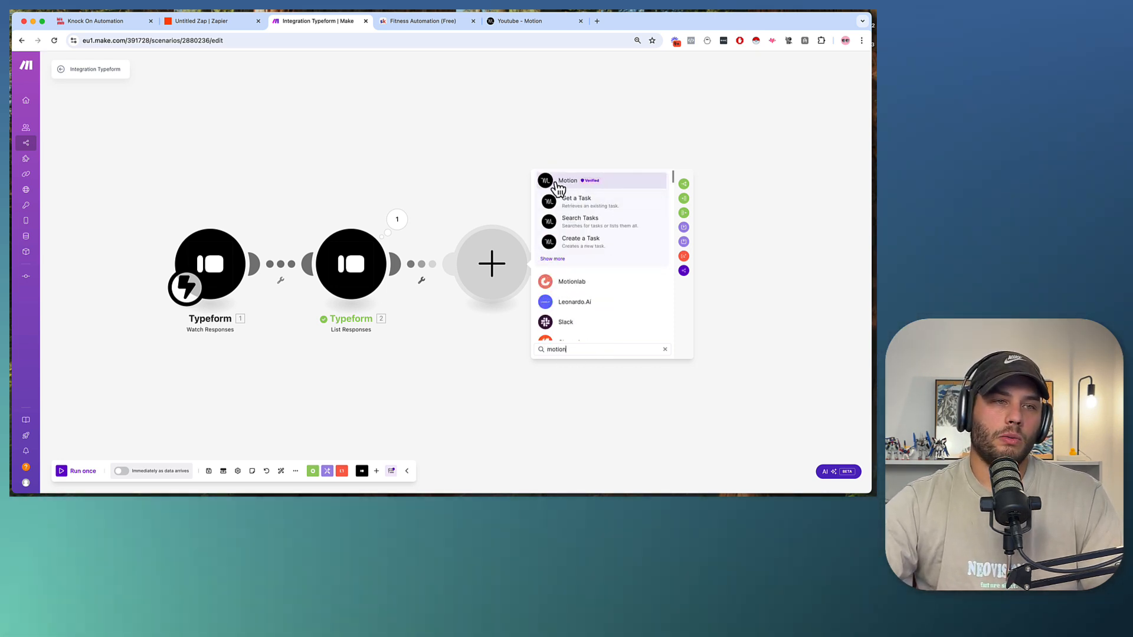
left_click(557, 187)
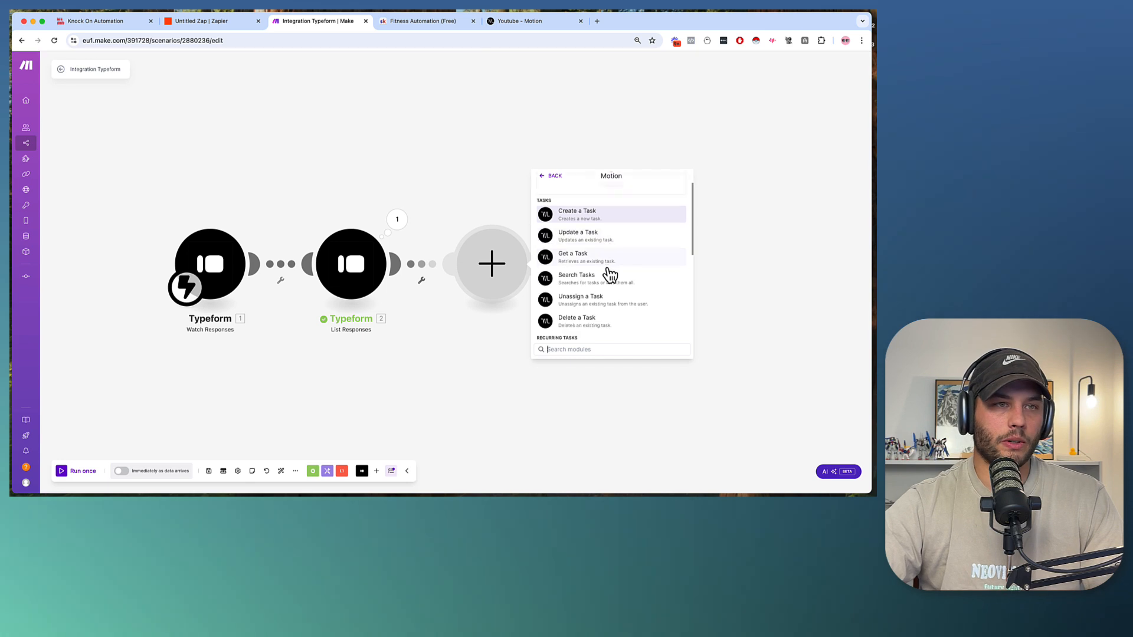
left_click(590, 206)
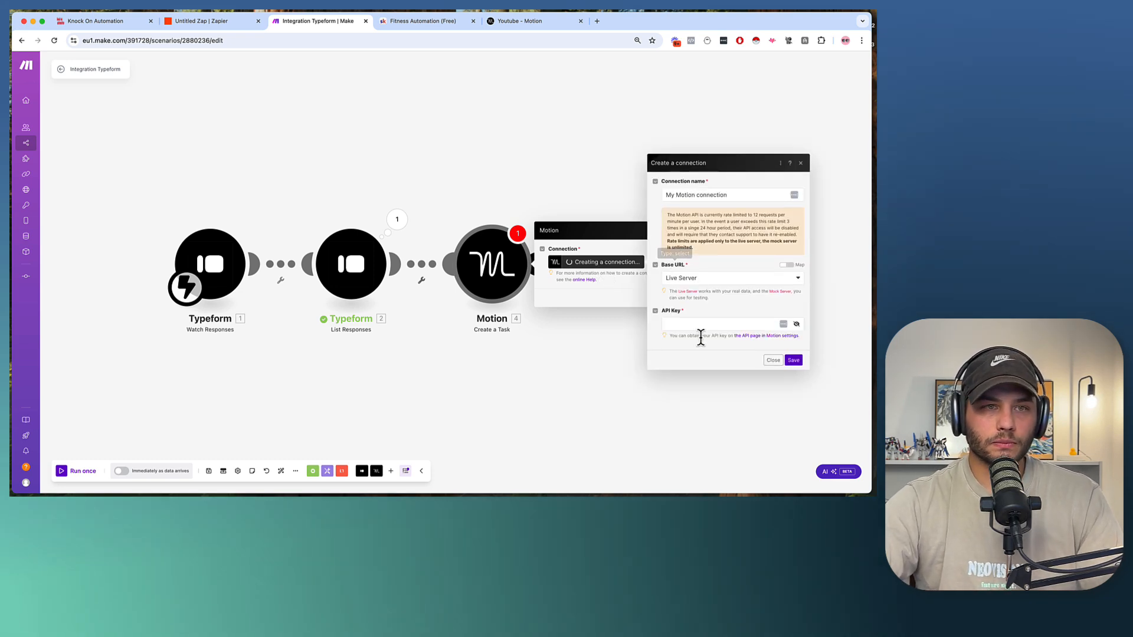
left_click(685, 324)
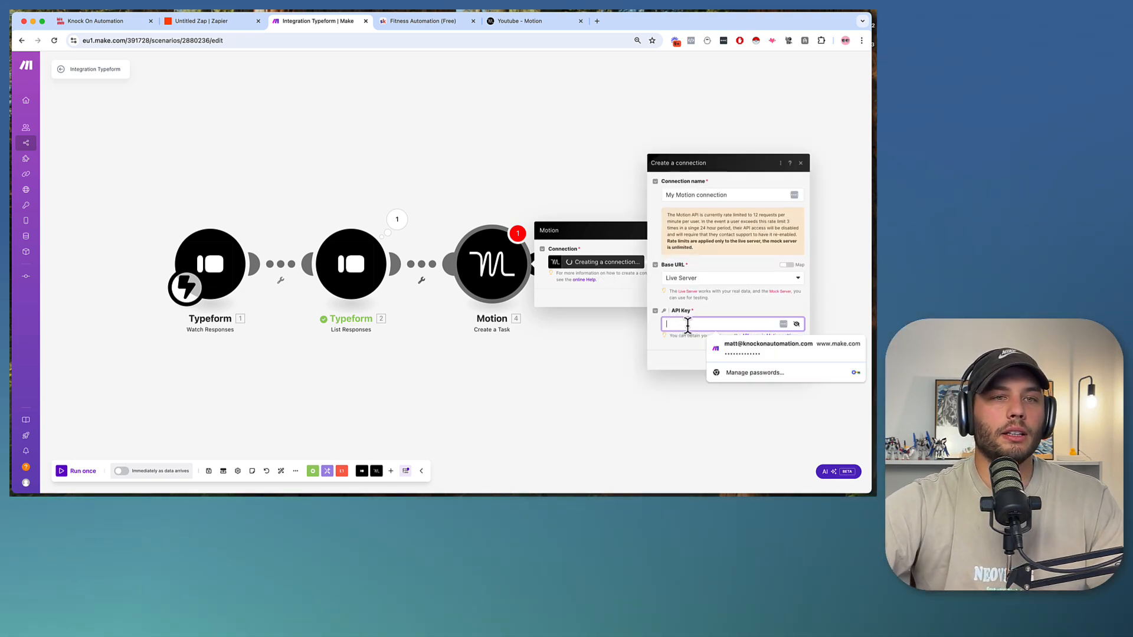
left_click(499, 194)
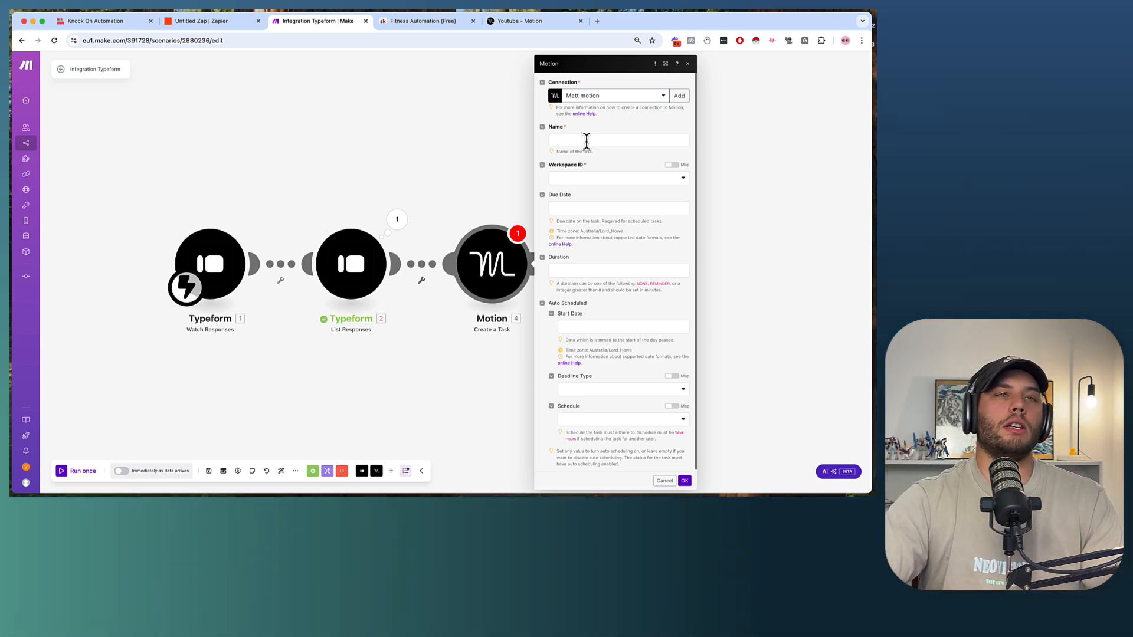
Step: Set the task name to the mapped first-name answer followed by "- training program" and choose the Youtube workspace
left_click(587, 140)
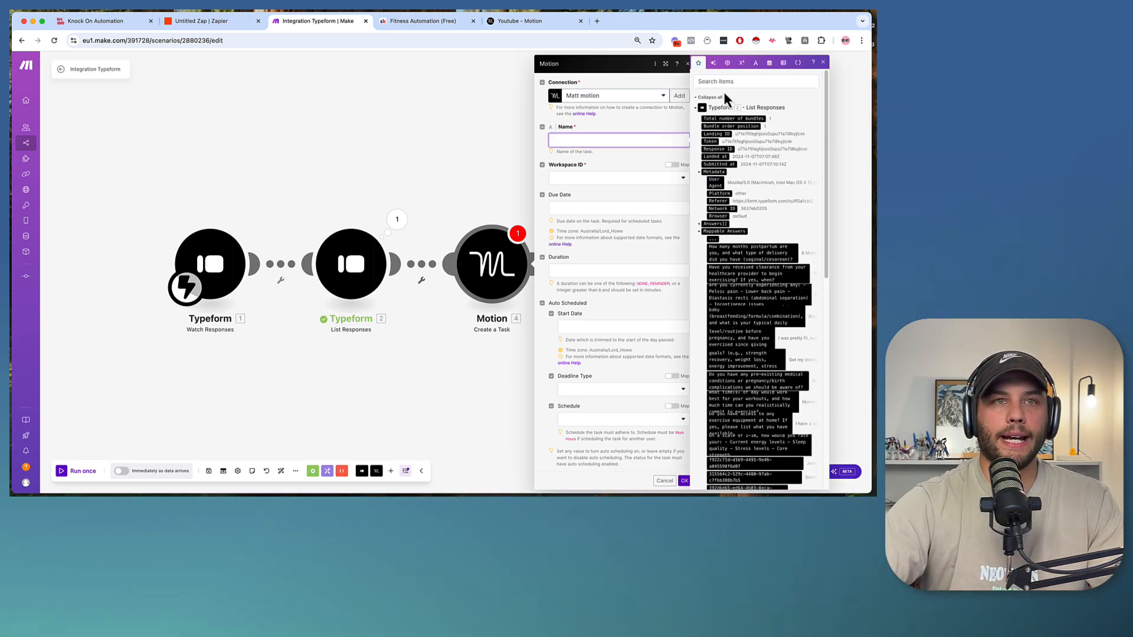
left_click(724, 82)
type("jan")
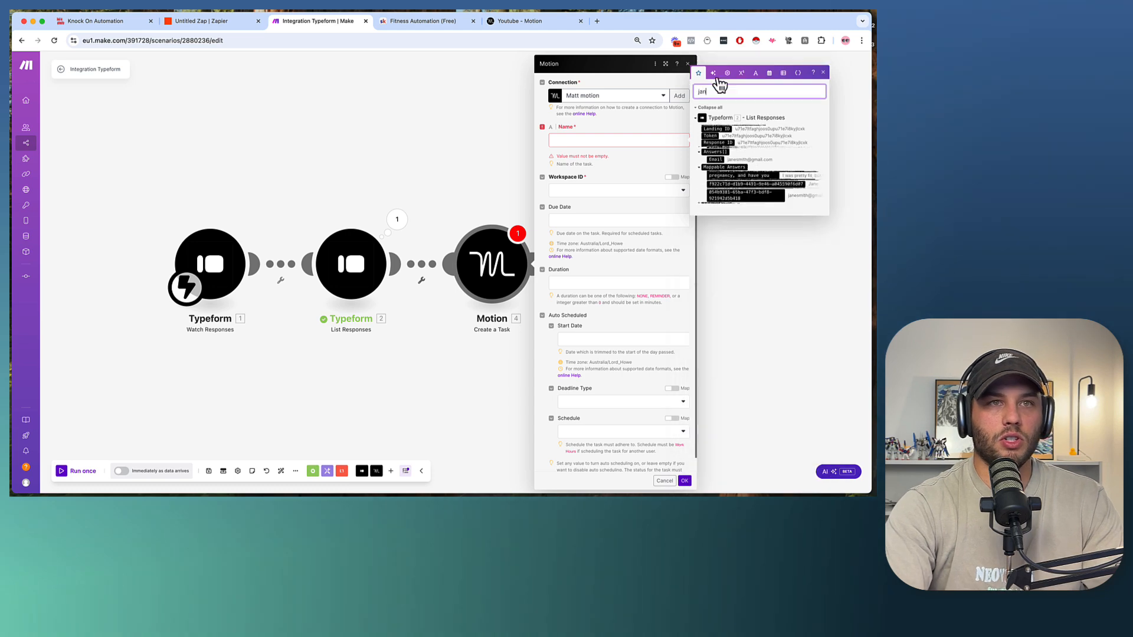
type("e")
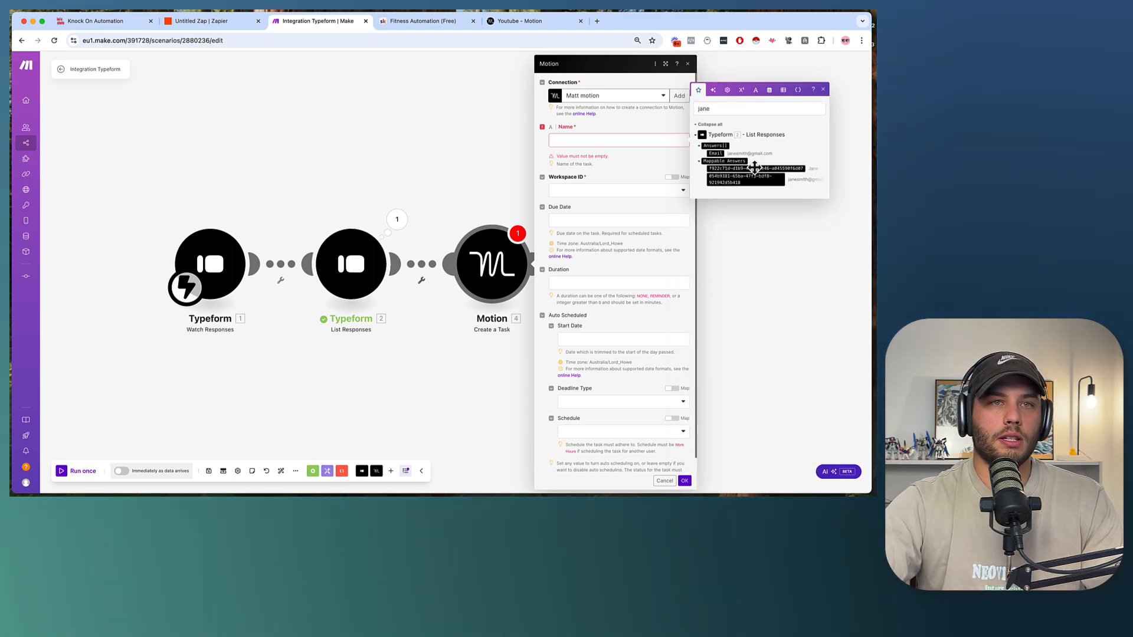
left_click(755, 169)
left_click(755, 169)
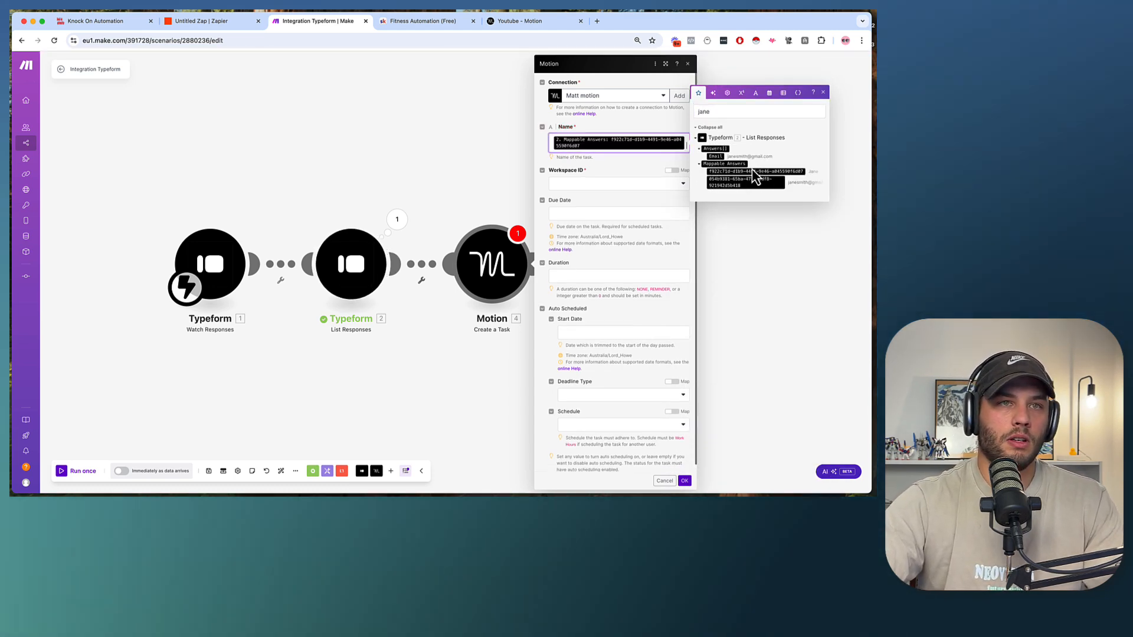
type("- training")
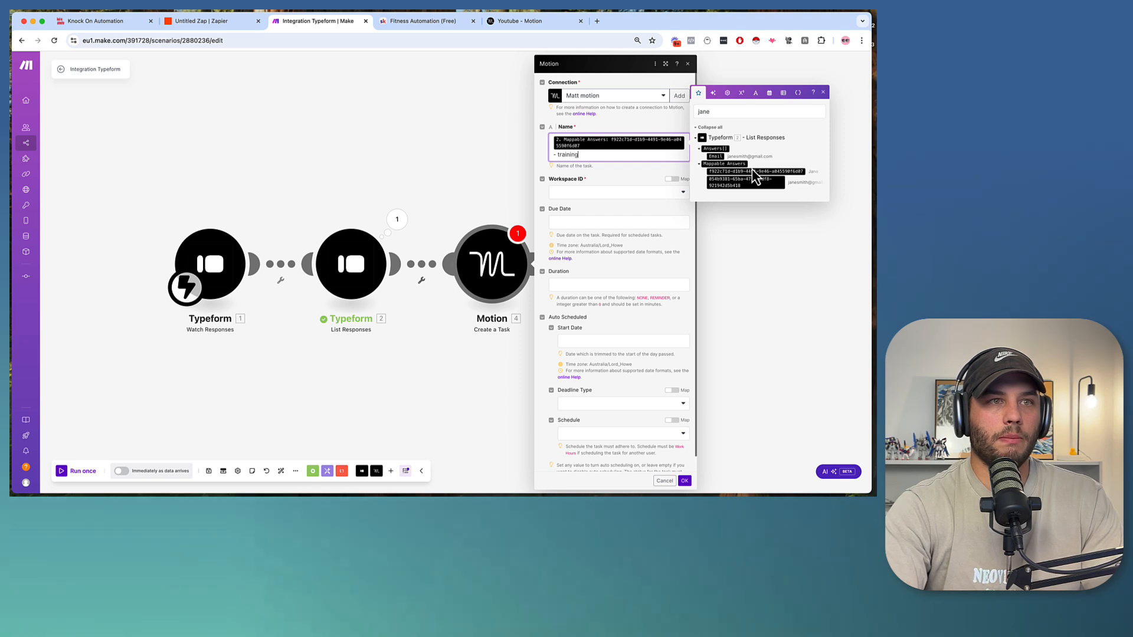
type(" program")
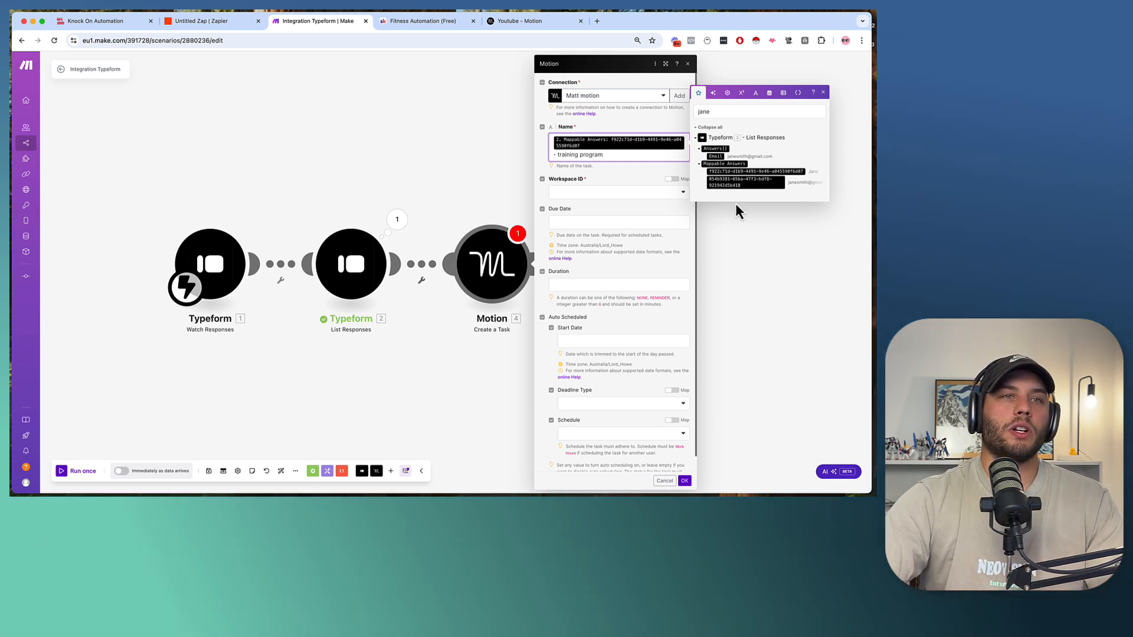
left_click(636, 199)
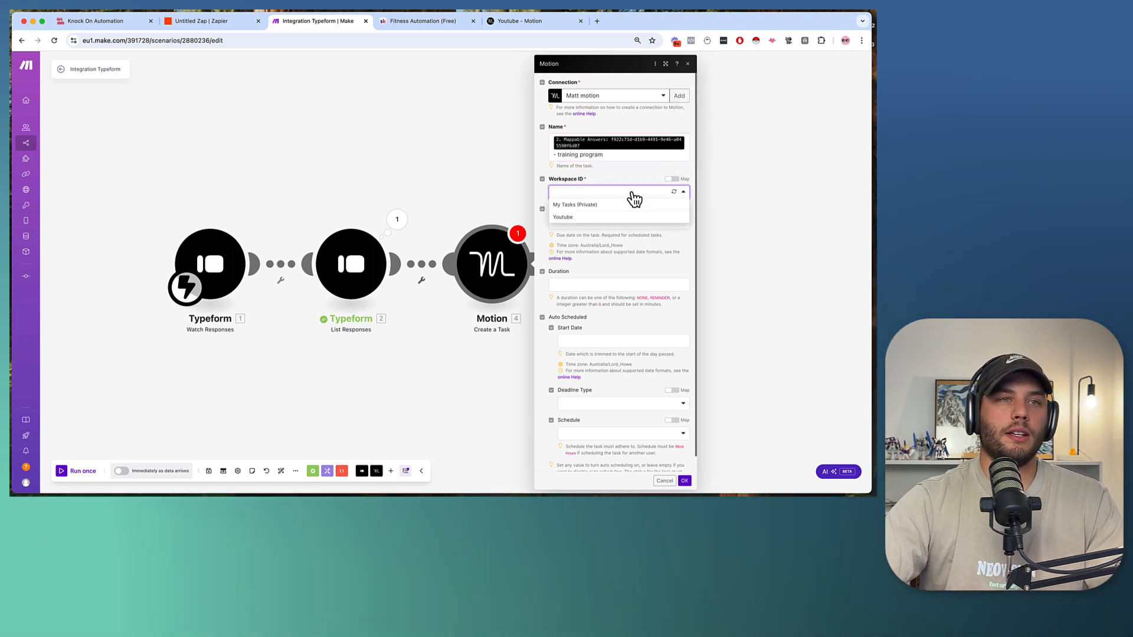
left_click(579, 224)
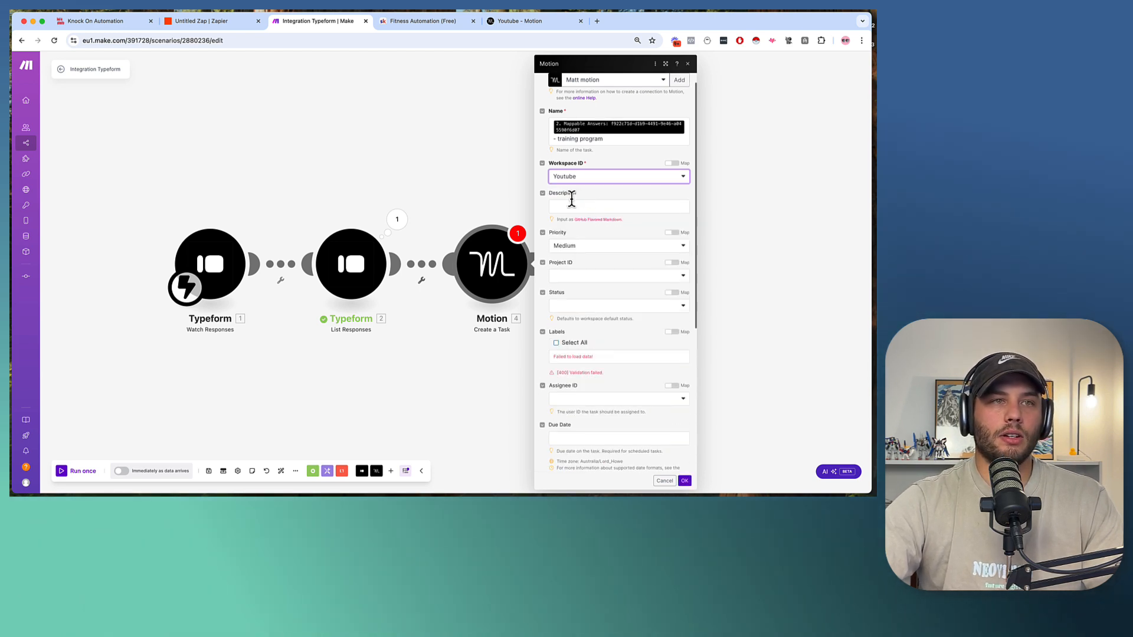
Step: Fill the task description with a "Name :" line mapped to the first-name answer and an "email :" line mapped to the Answers Email item
left_click(568, 205)
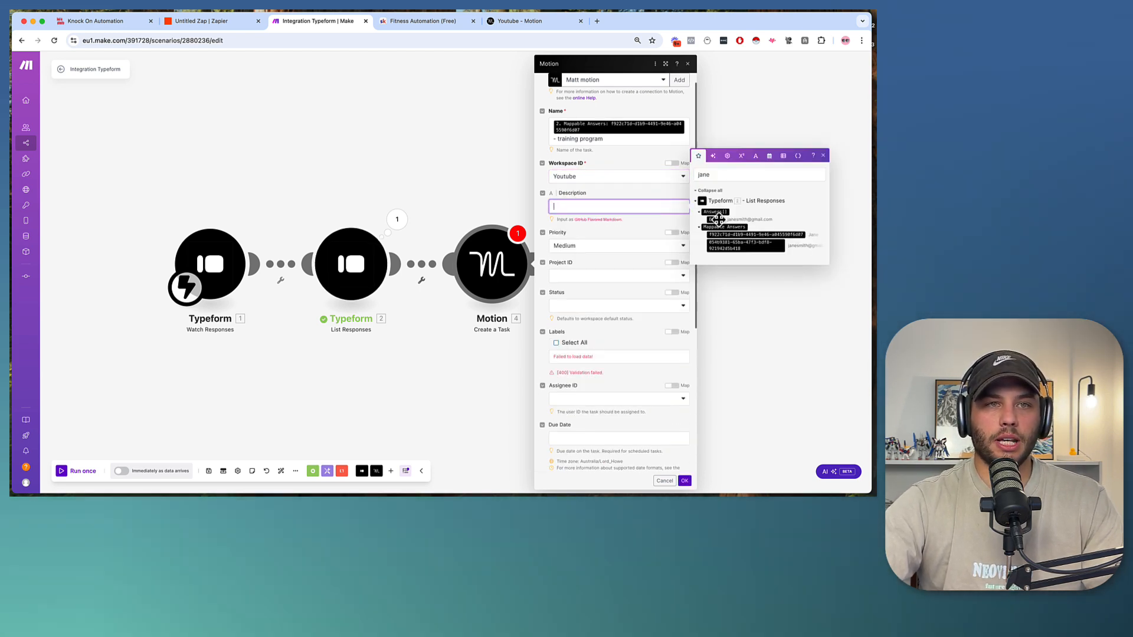
left_click_drag(726, 175, 663, 166)
key("BackSpace")
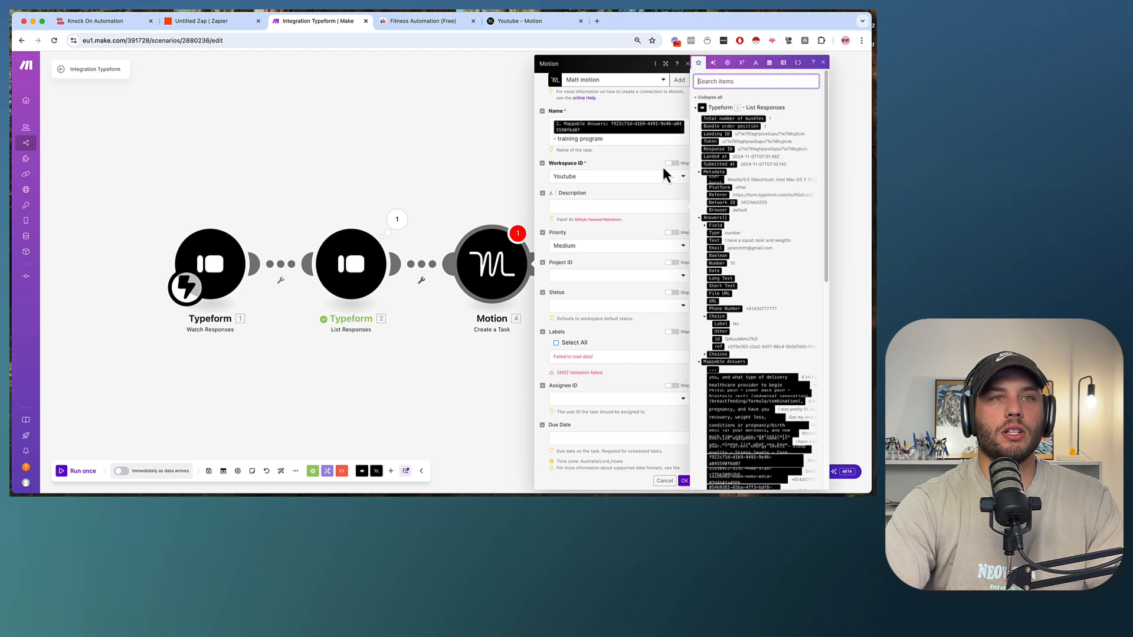
scroll(756, 240, "down", 5)
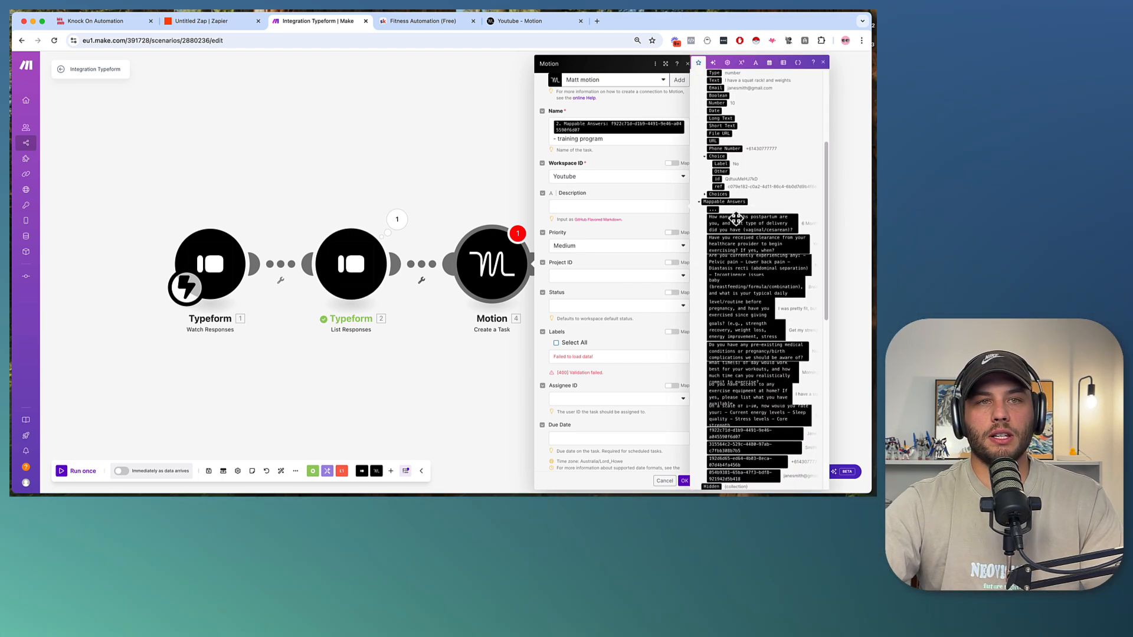
scroll(734, 225, "up", 5)
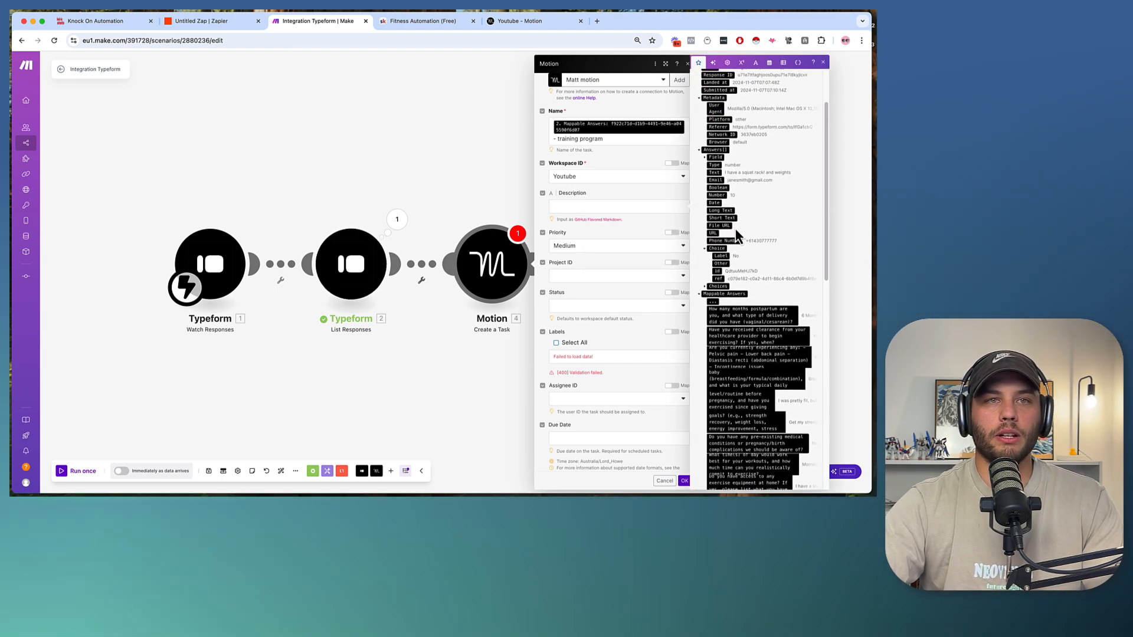
left_click(631, 205)
type("Name :")
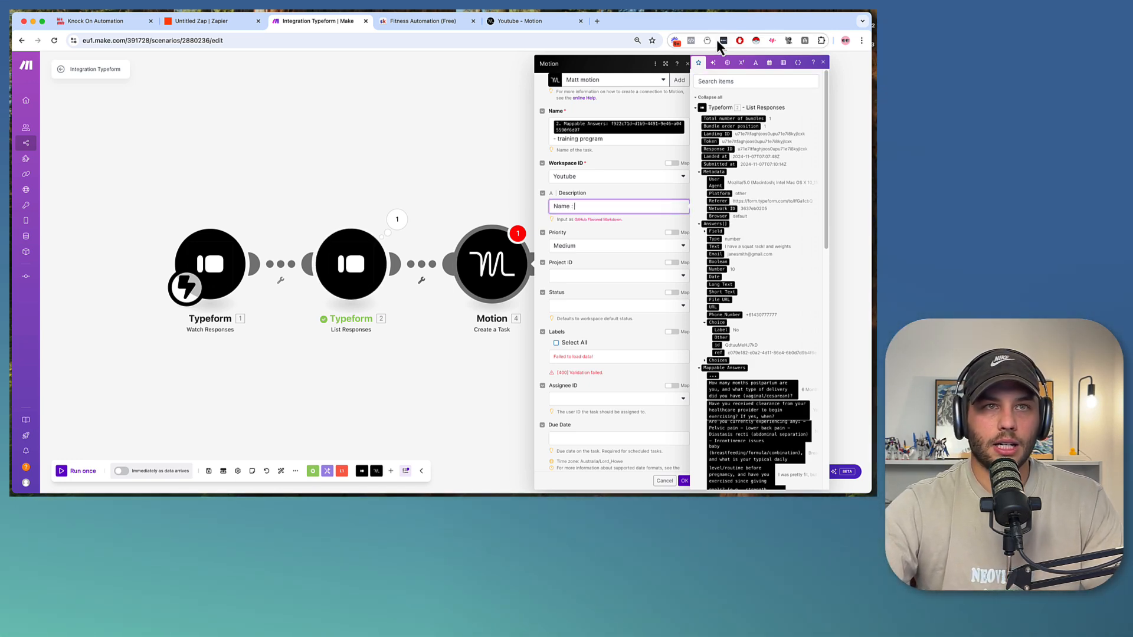
left_click(731, 81)
type("jane")
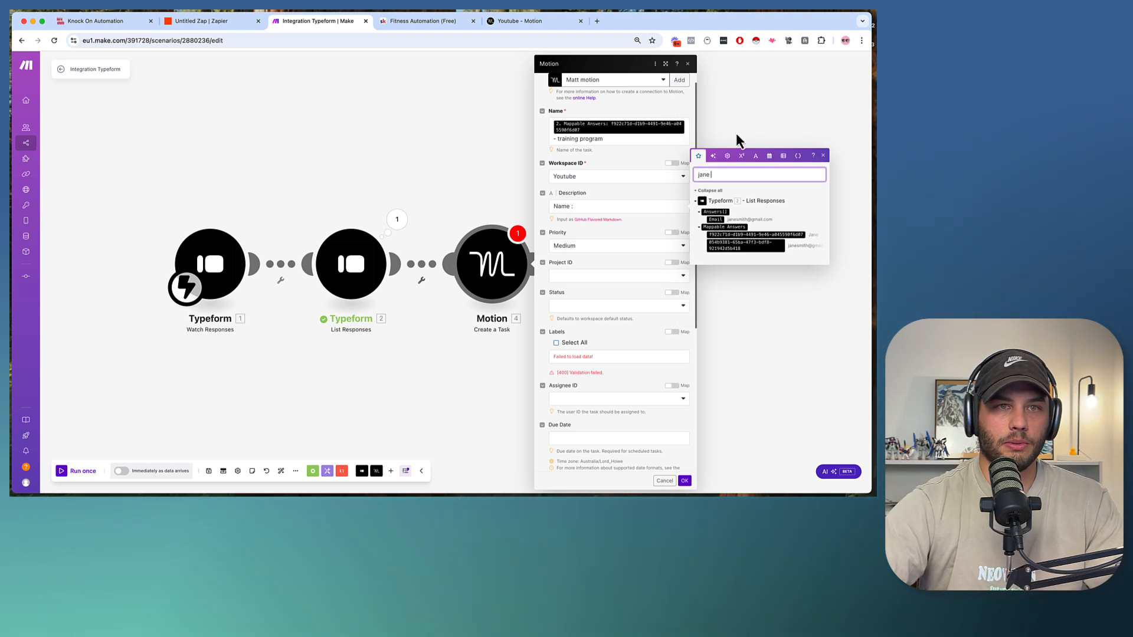
left_click(770, 236)
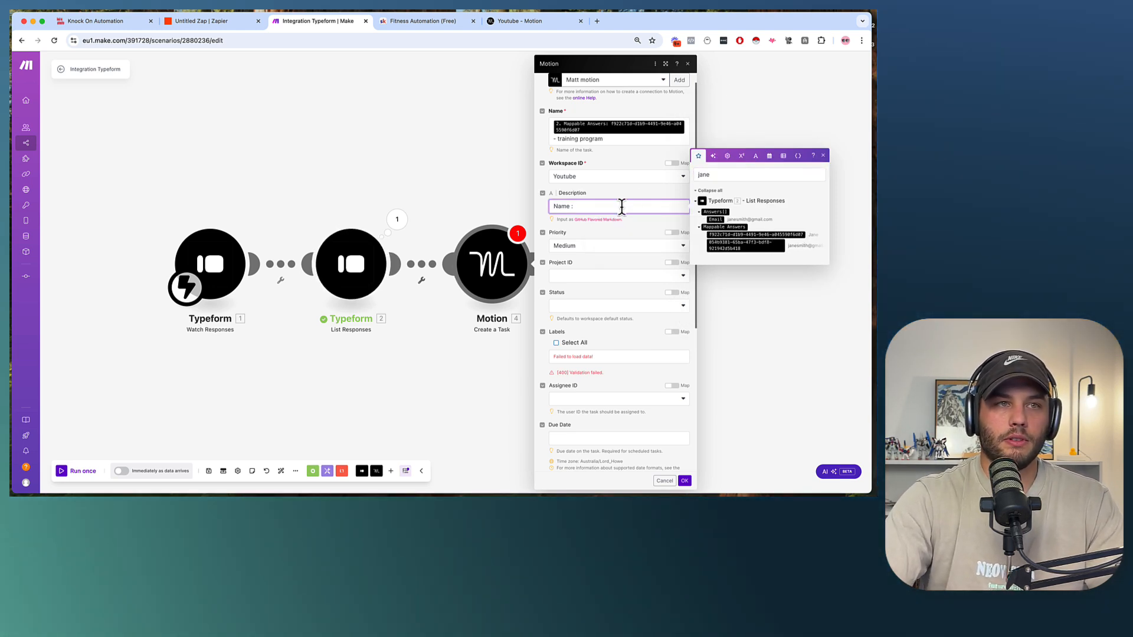
left_click(763, 234)
key("Return")
type("email : 2. Answers[] 1: Email")
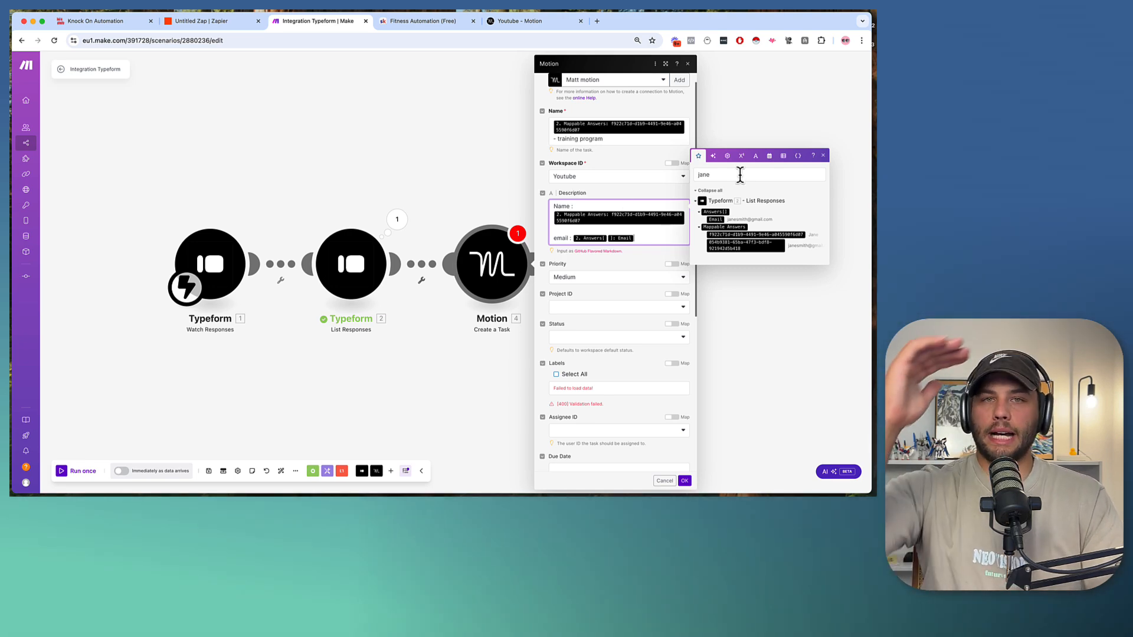
Step: Clear the mapping item search and look through the mappable answers from List Responses
key("BackSpace")
key("BackSpace")
key("BackSpace")
key("BackSpace")
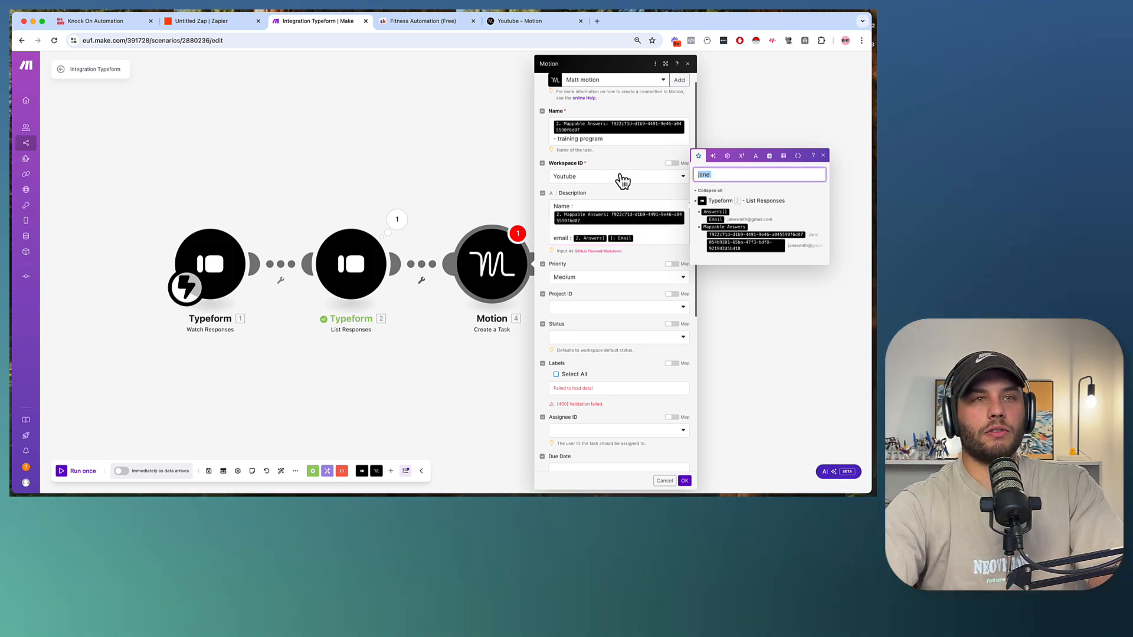
scroll(723, 300, "down", 10)
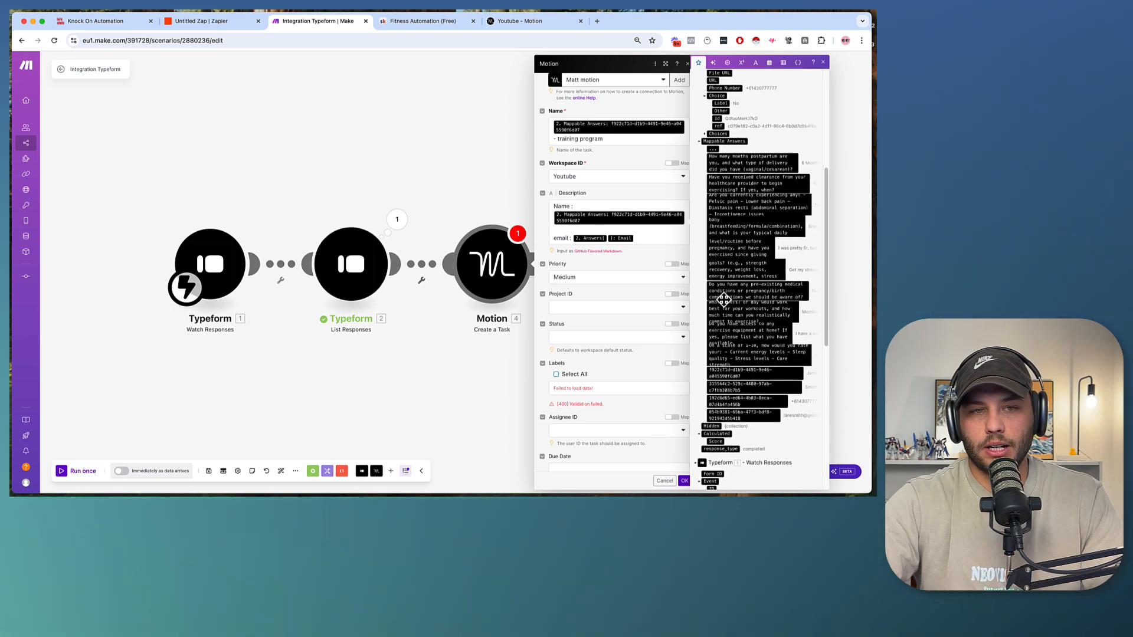
scroll(724, 299, "up", 3)
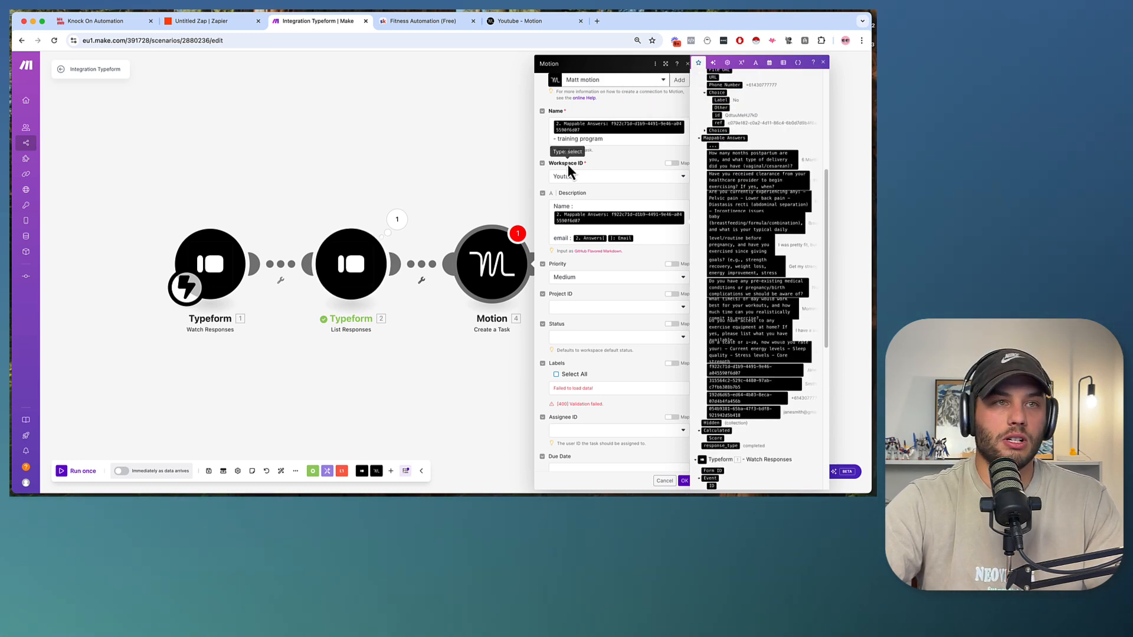
Step: Set the task's priority to Medium and its status to Todo, leaving the project empty
scroll(597, 310, "down", 2)
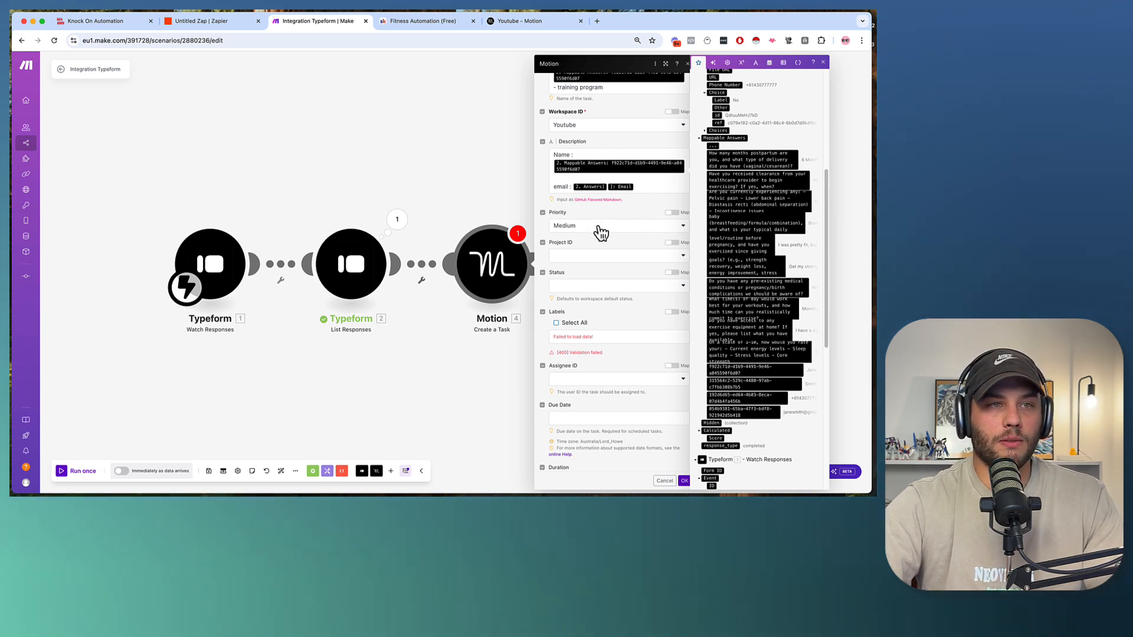
left_click(599, 228)
left_click(581, 276)
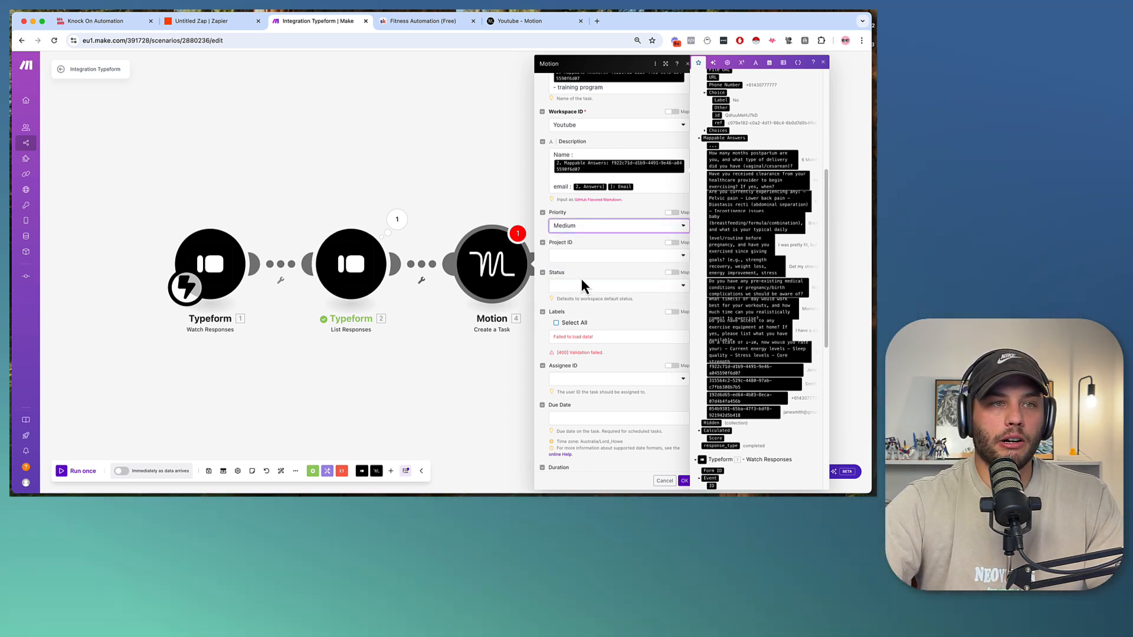
left_click(575, 255)
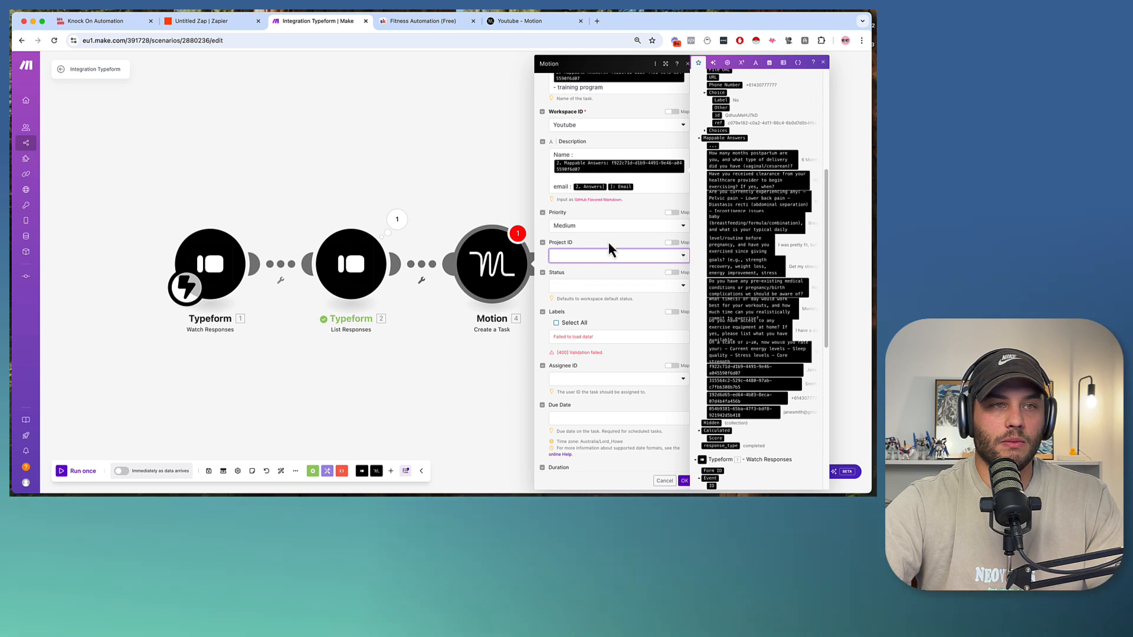
left_click(585, 287)
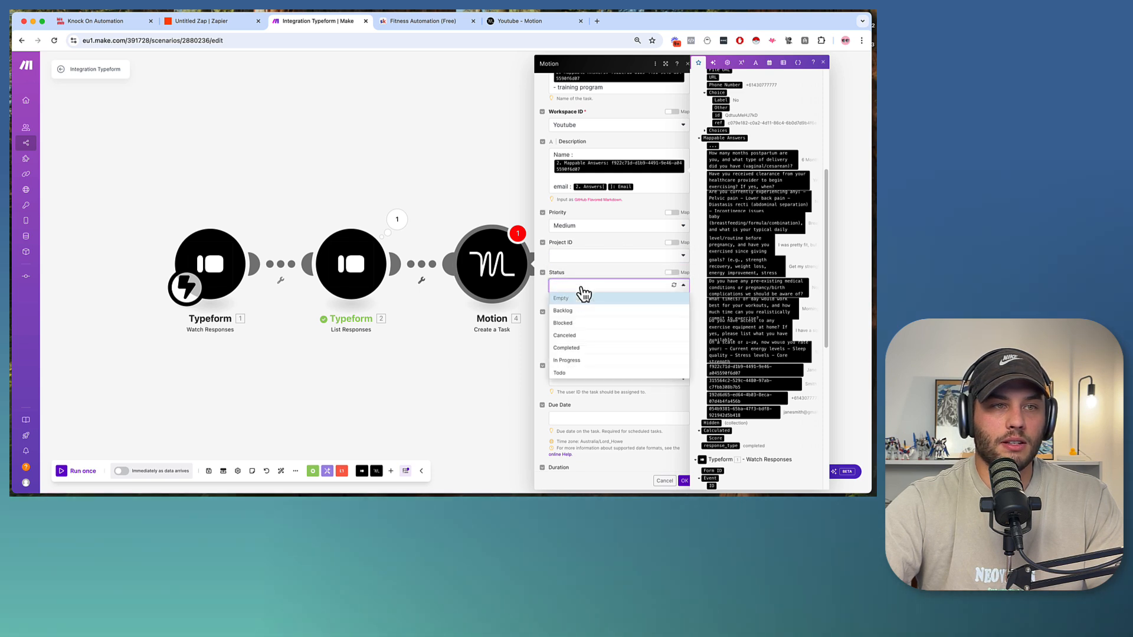
left_click(561, 373)
Step: Choose the account owner as the task's assignee
scroll(592, 299, "down", 5)
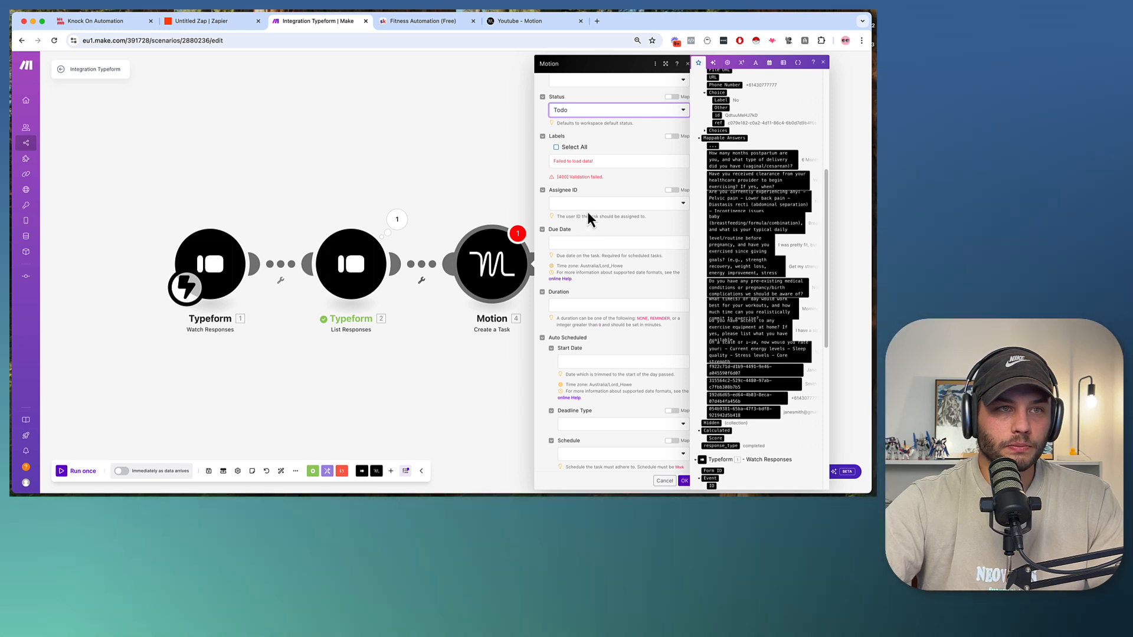
left_click(586, 207)
left_click(586, 229)
Step: Set the task's due date to two days from now with the formula addDays(now; 2)
left_click(579, 241)
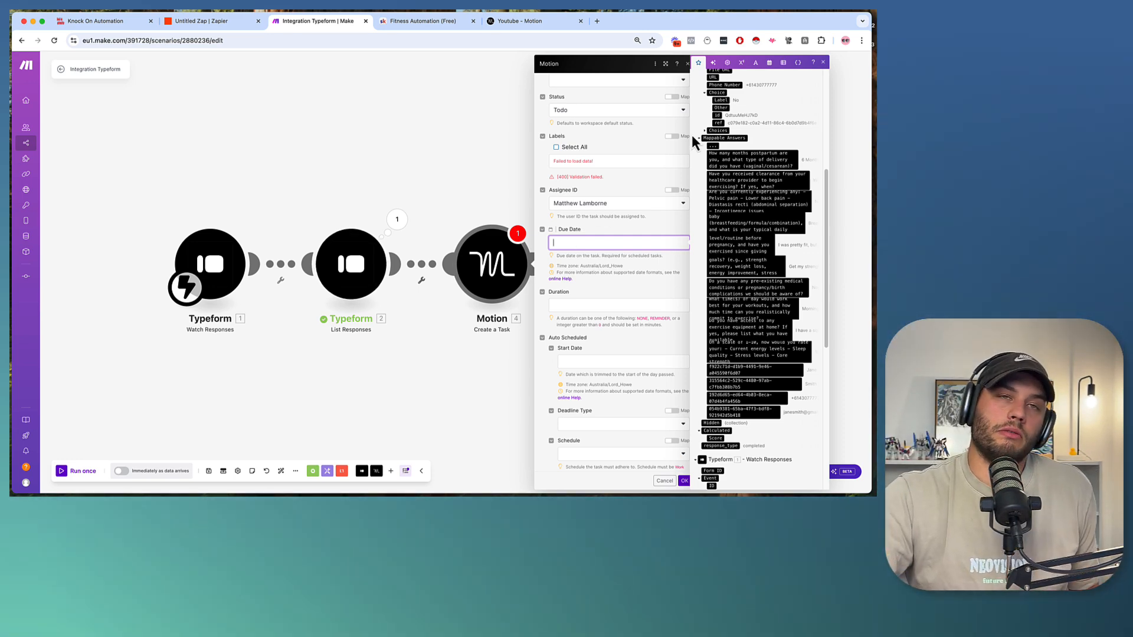
left_click(770, 62)
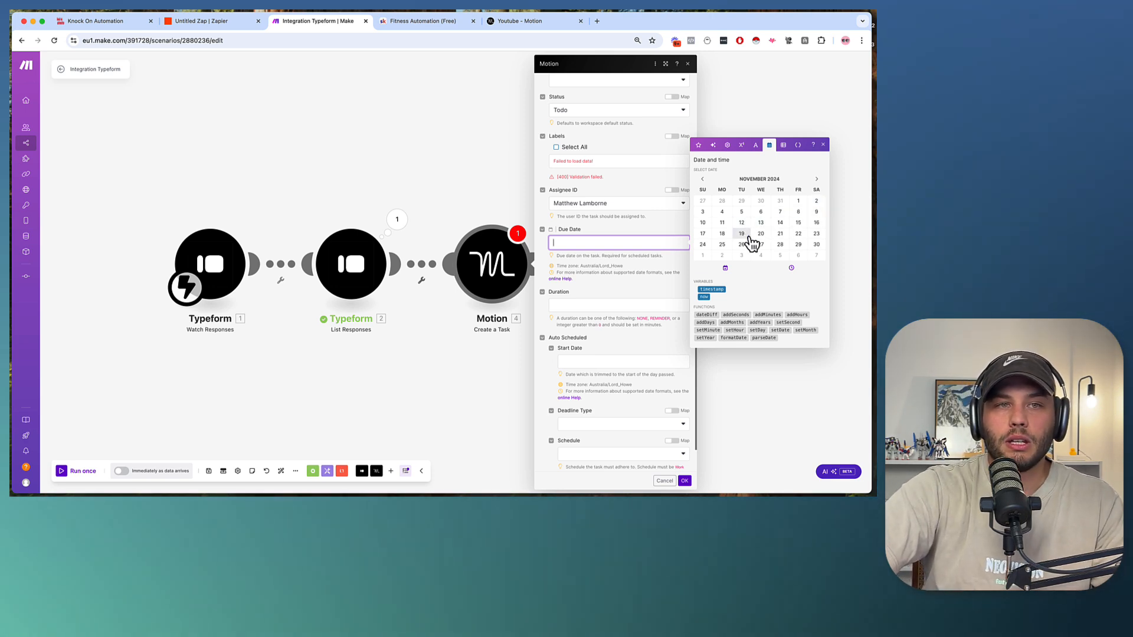
left_click(704, 296)
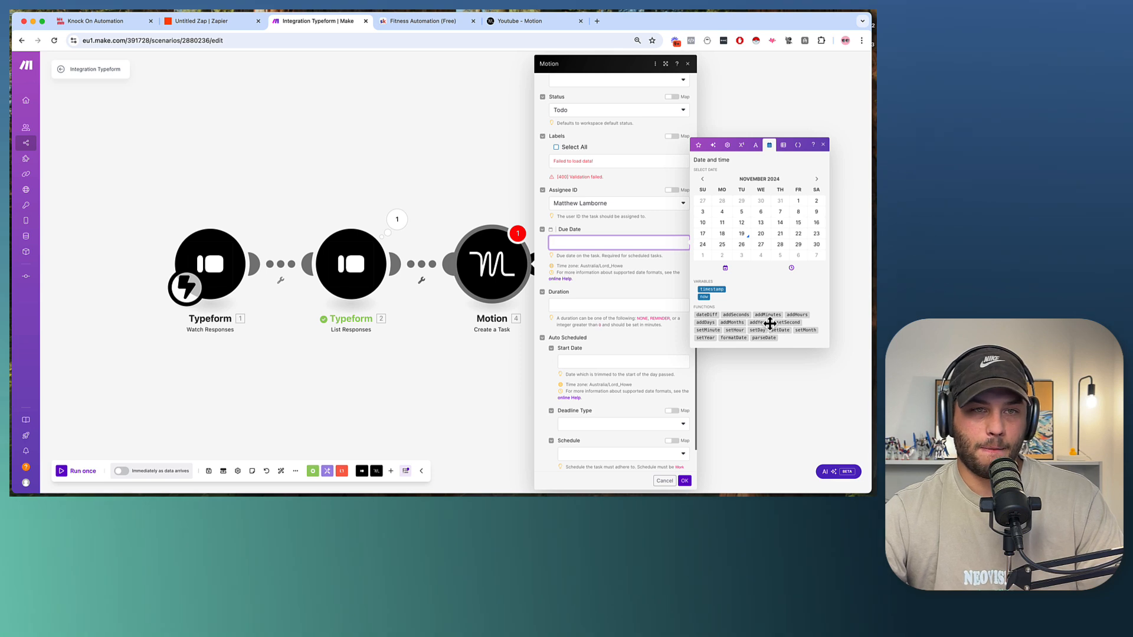
left_click(703, 322)
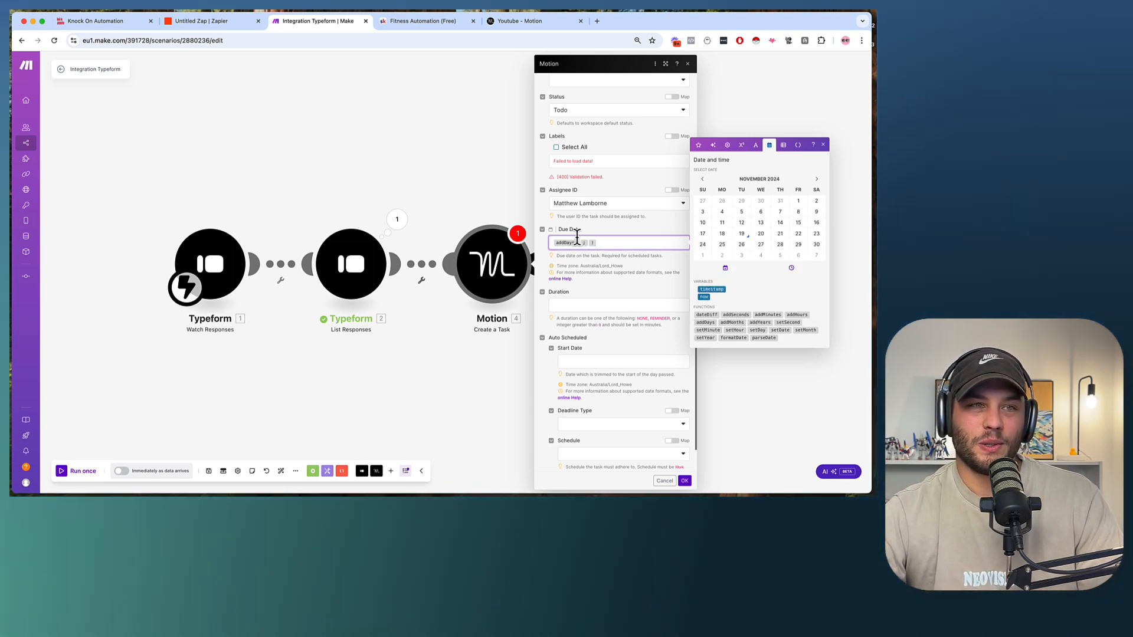
mouse_move(579, 242)
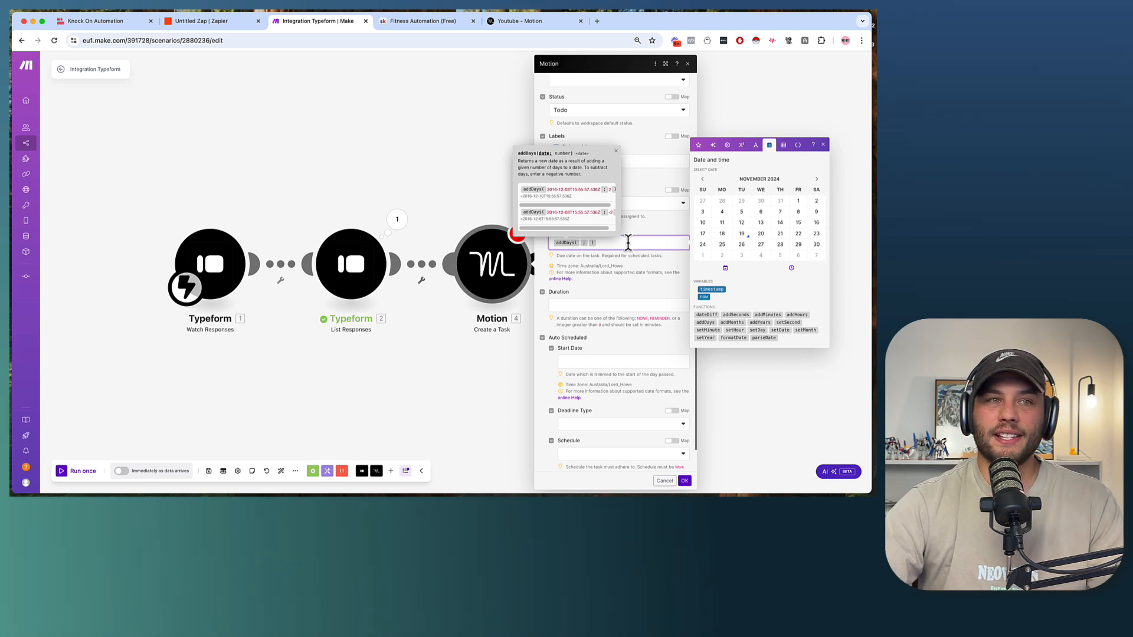
left_click(705, 297)
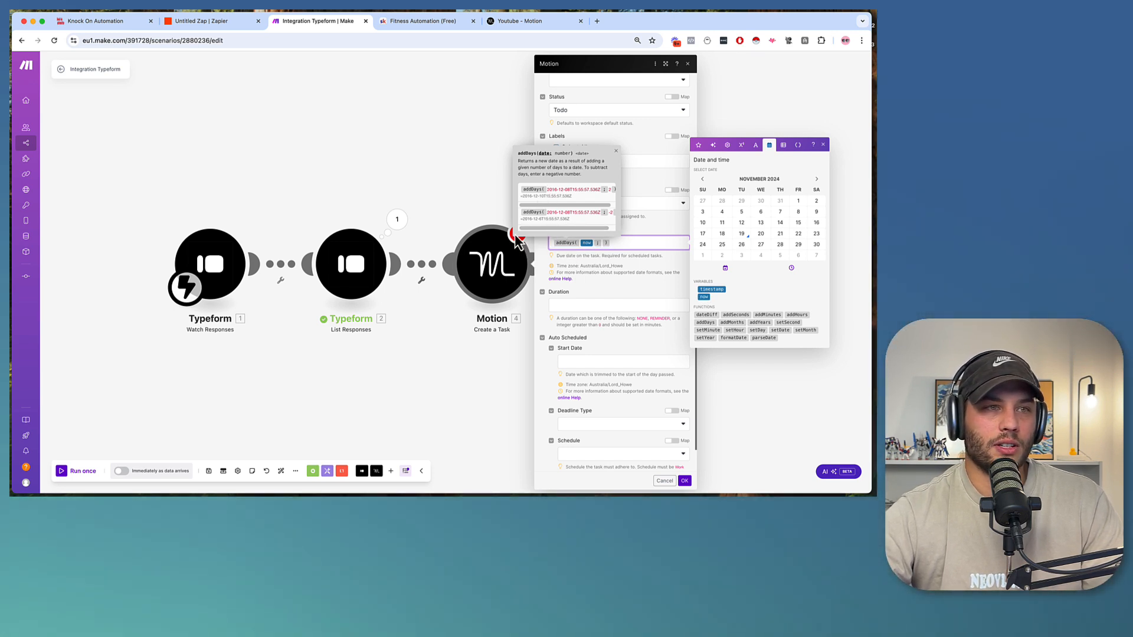
scroll(551, 193, "right", 1)
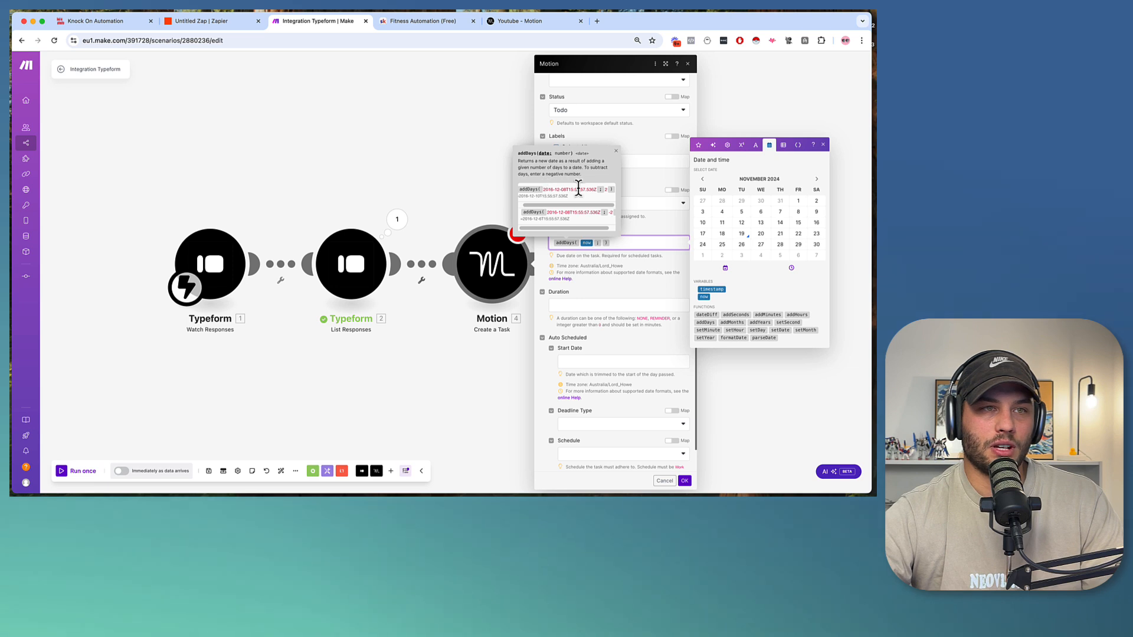
left_click(607, 188)
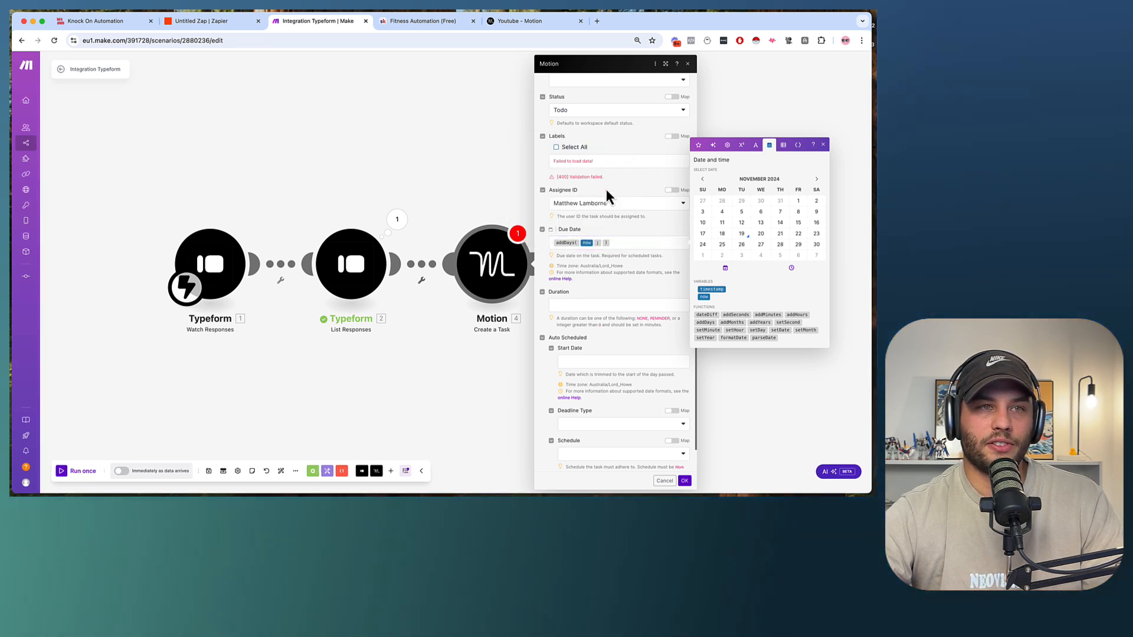
left_click(602, 242)
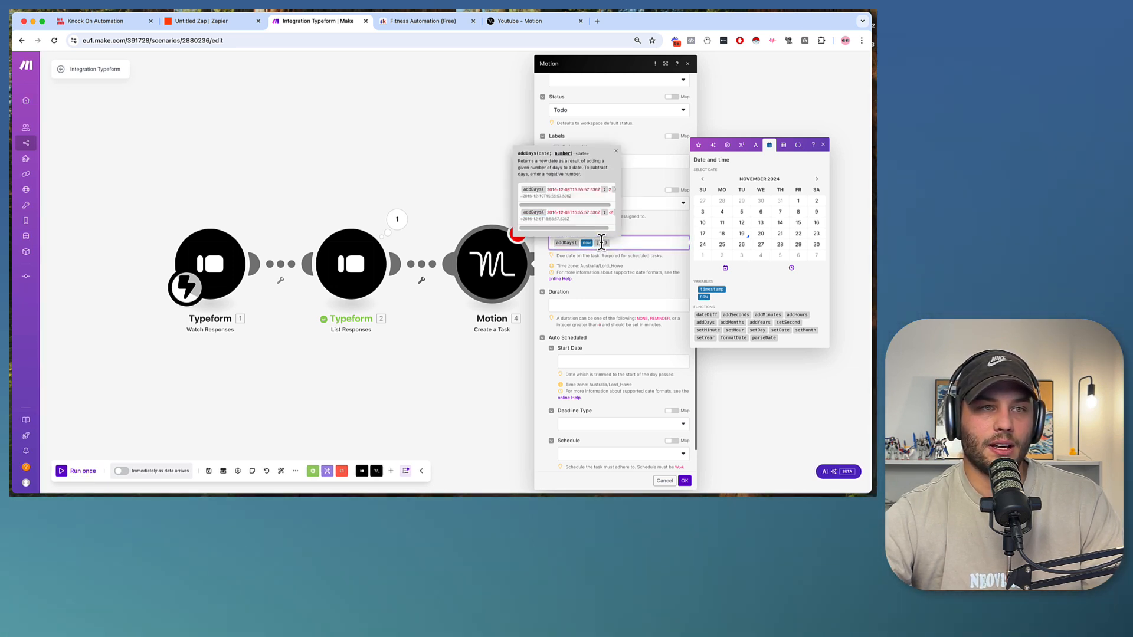
type("2")
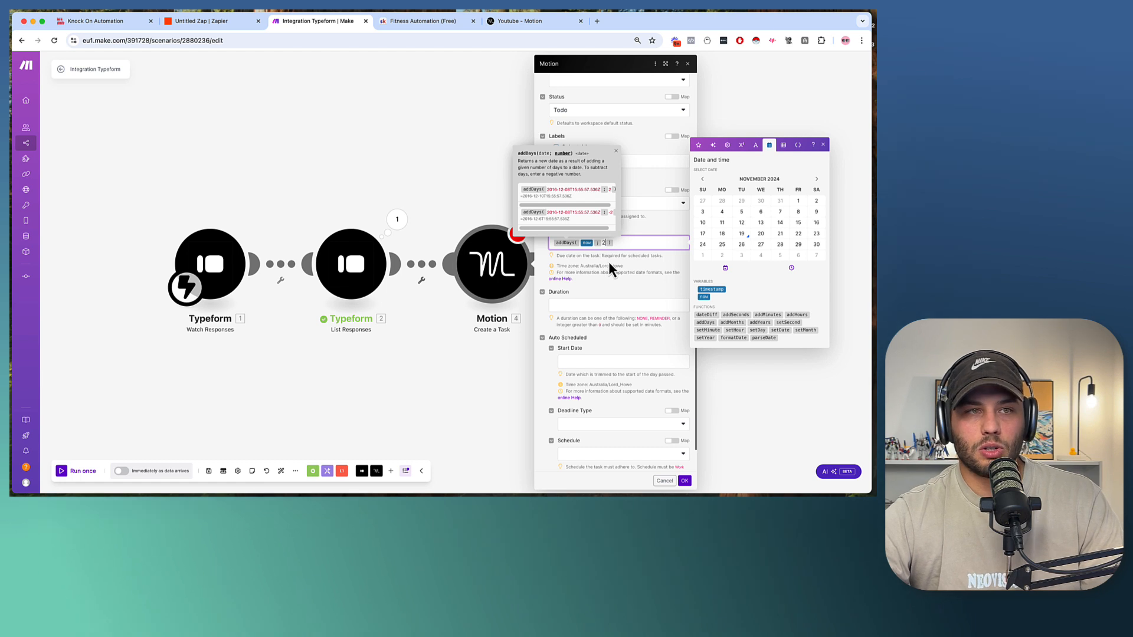
left_click(644, 263)
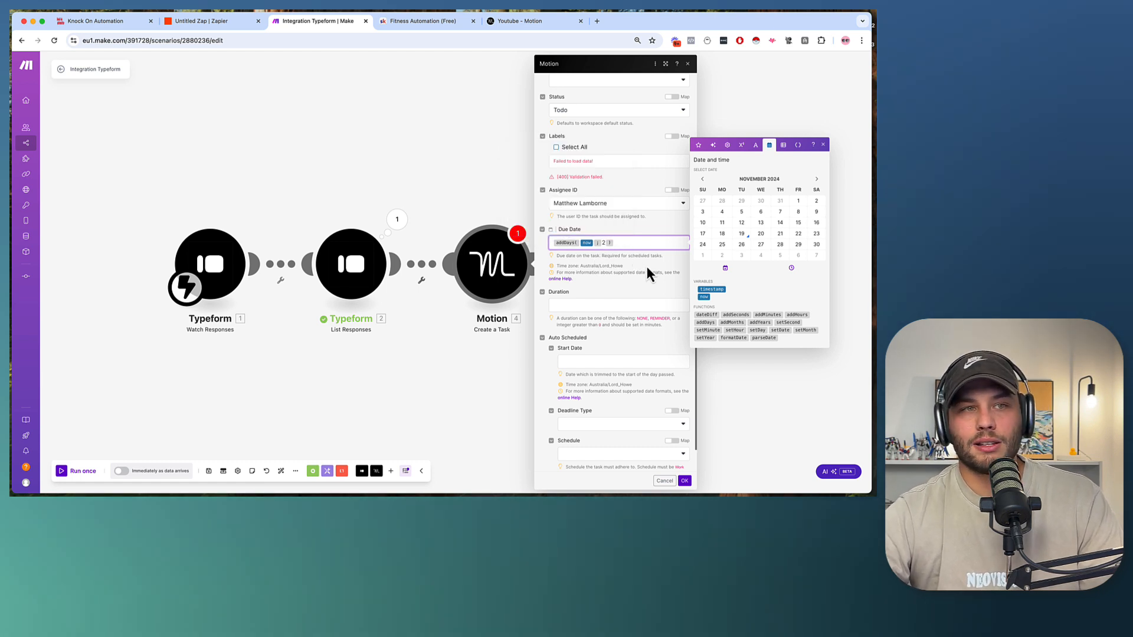
Step: Set the task's duration to 60 minutes and its auto-scheduling start date to the now variable
left_click(570, 305)
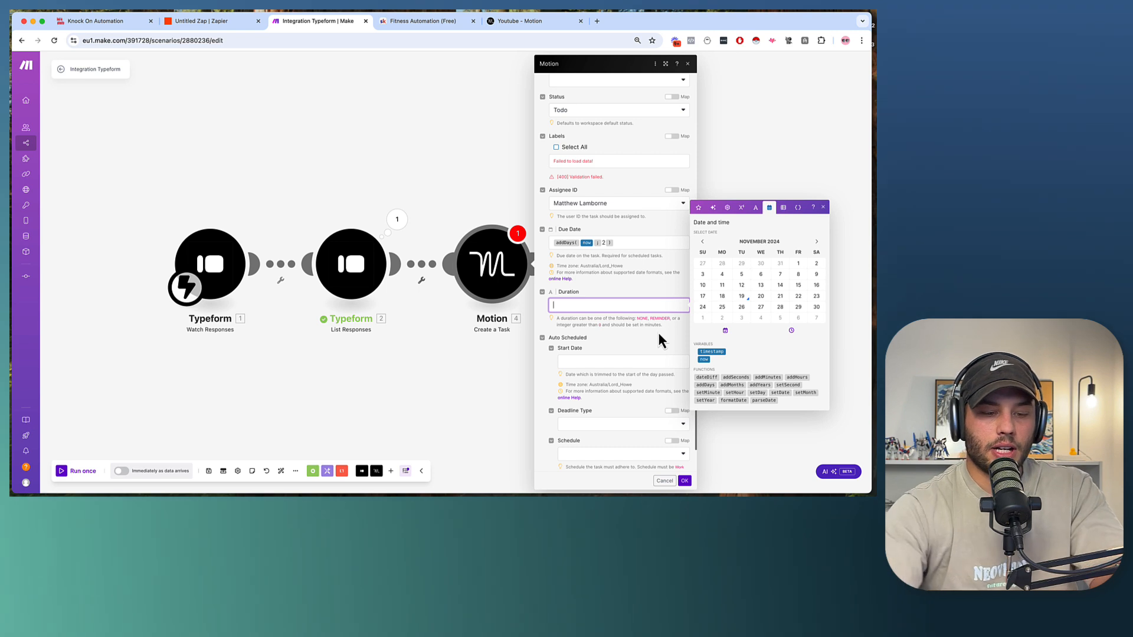
type("60")
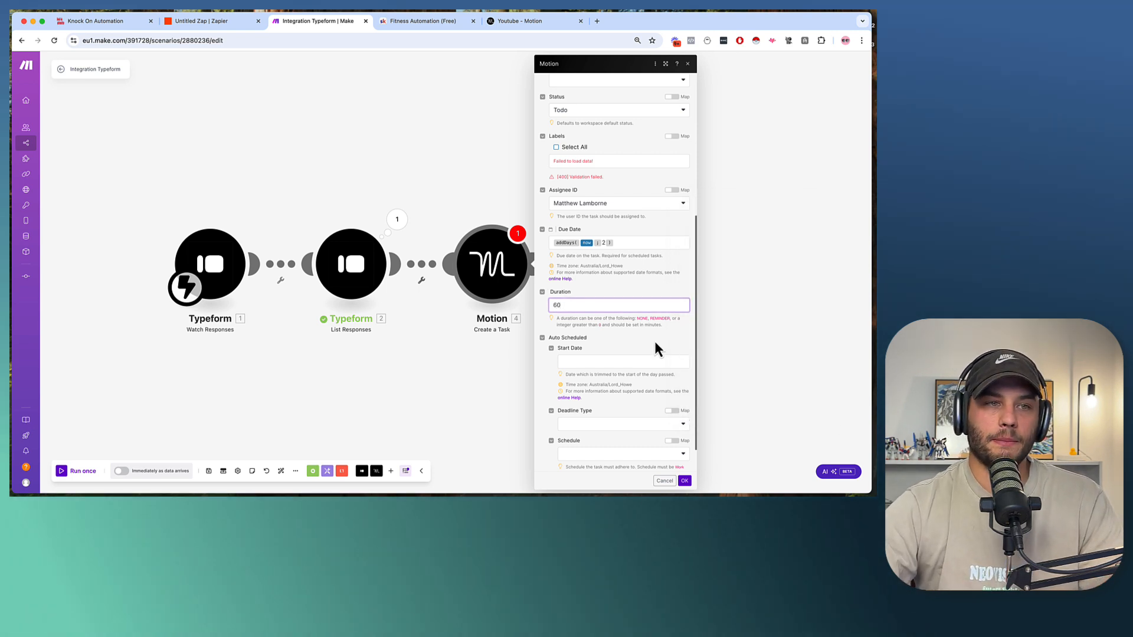
left_click(598, 358)
scroll(599, 358, "down", 1)
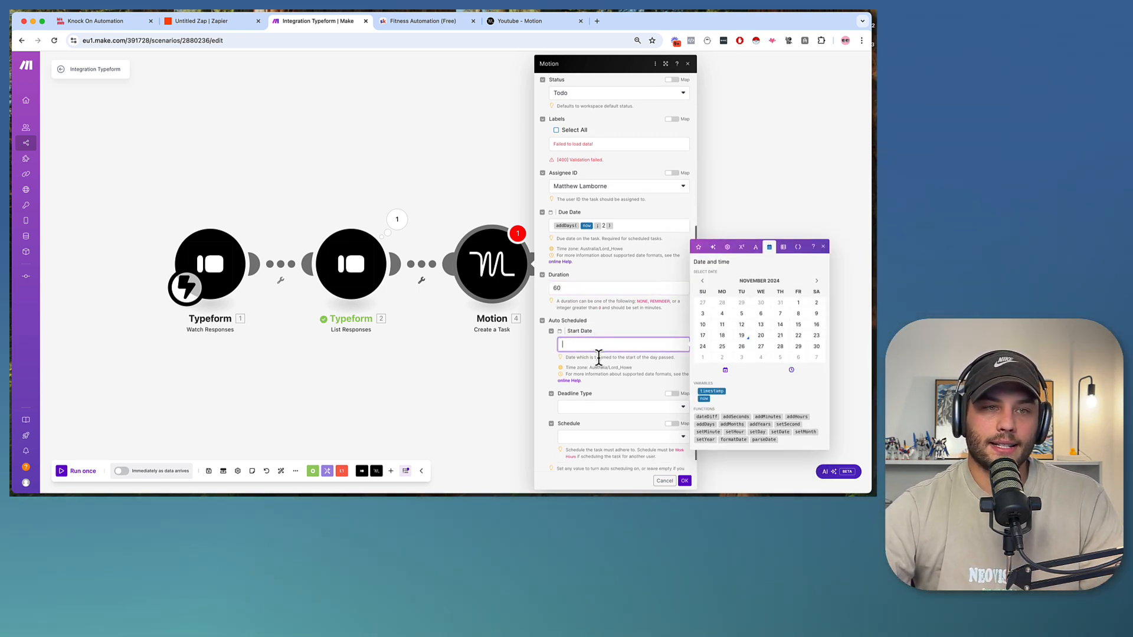
left_click_drag(707, 399, 602, 343)
Step: Set the deadline type to Hard and the schedule to Work hours, and save the Motion module's settings
scroll(603, 330, "down", 1)
left_click(594, 388)
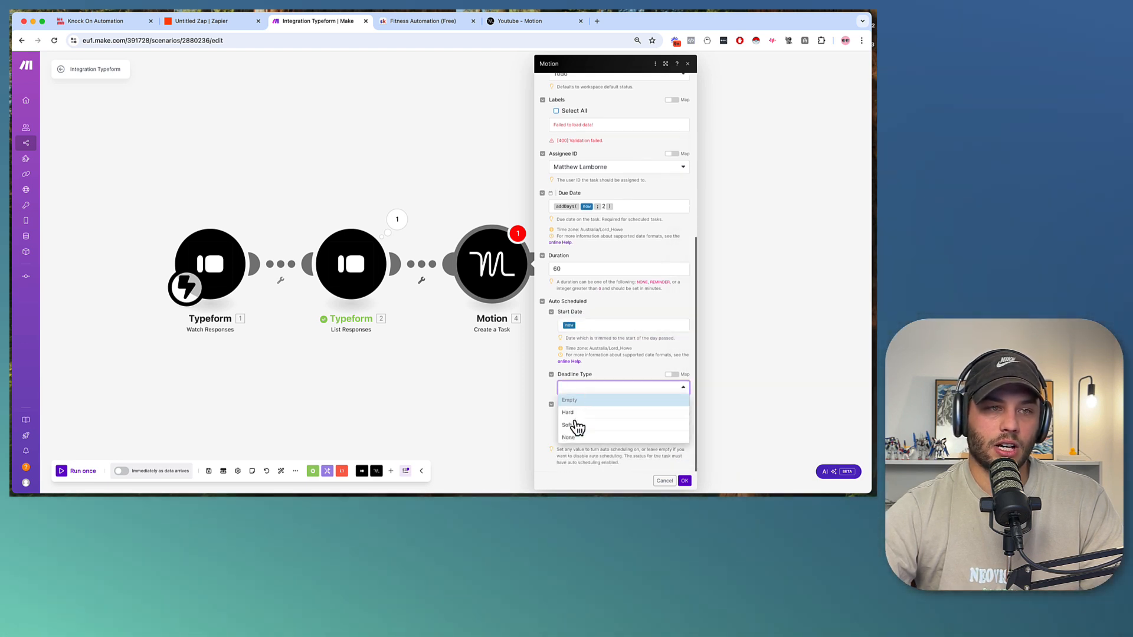
left_click(573, 422)
left_click(611, 419)
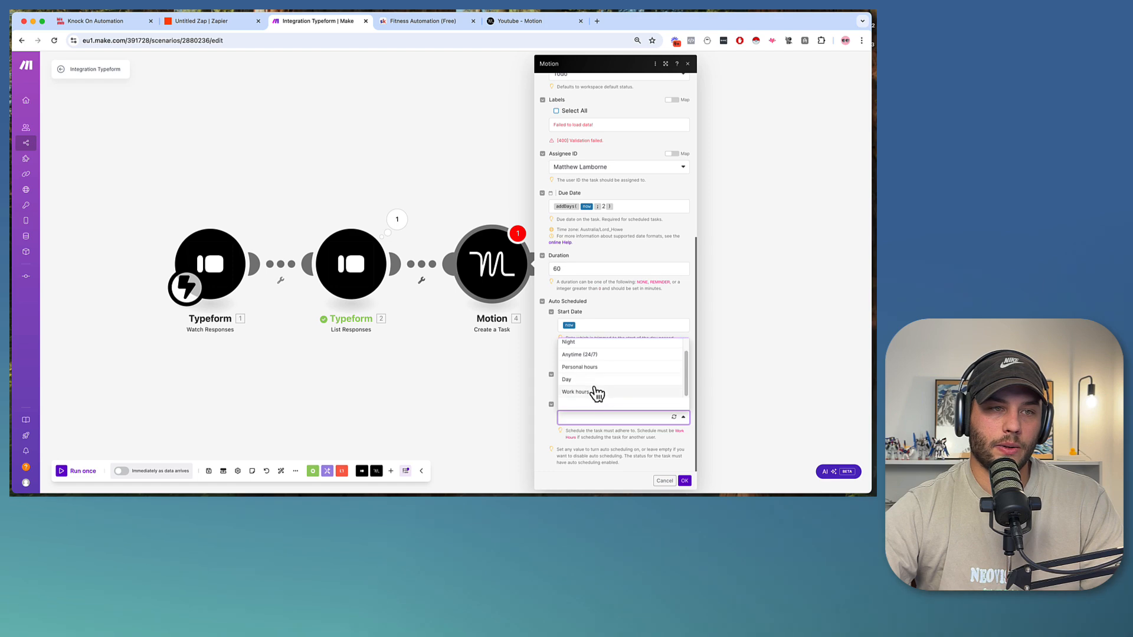
left_click(589, 397)
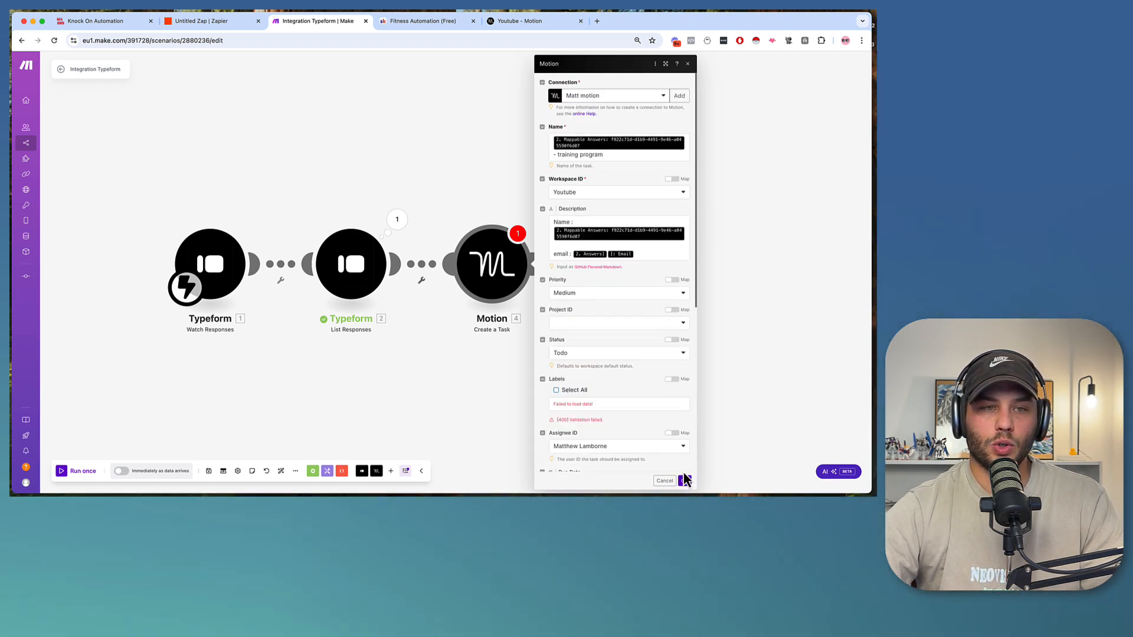
left_click(684, 481)
Step: Run only the Motion Create a Task module, entering a sample first name for the mappable answer
right_click(516, 246)
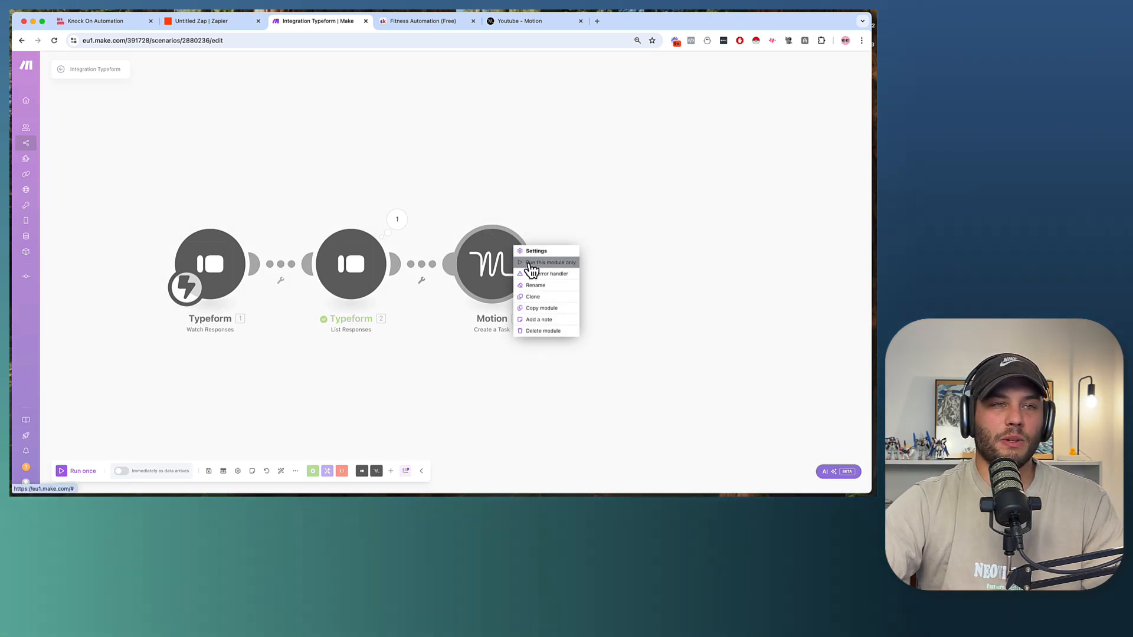
left_click(532, 262)
left_click(585, 328)
type("J")
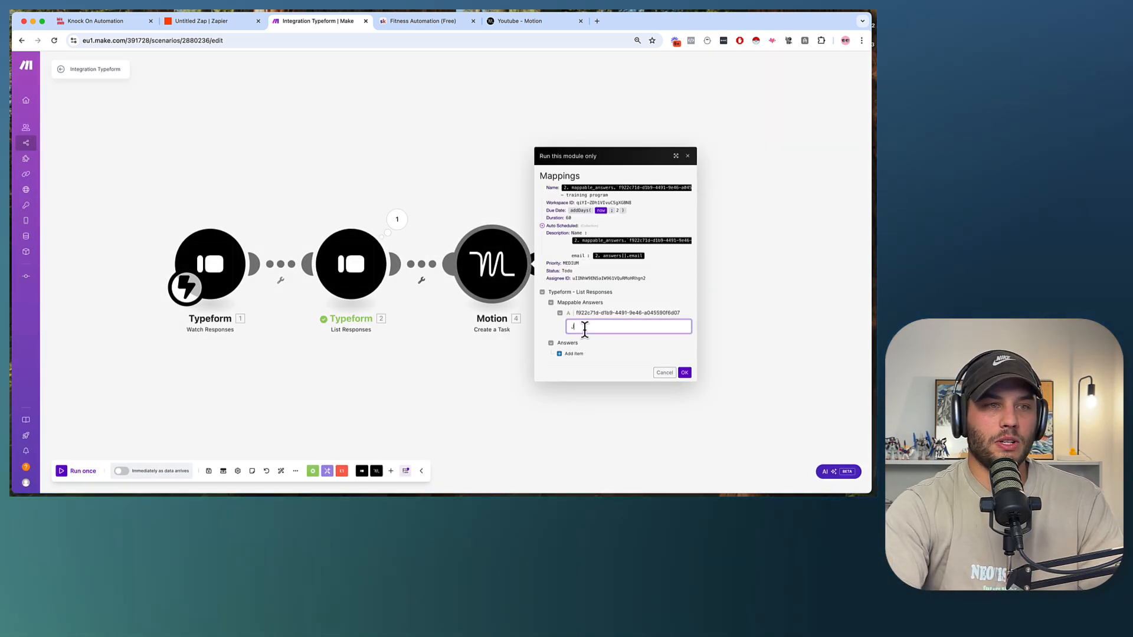
type("ane")
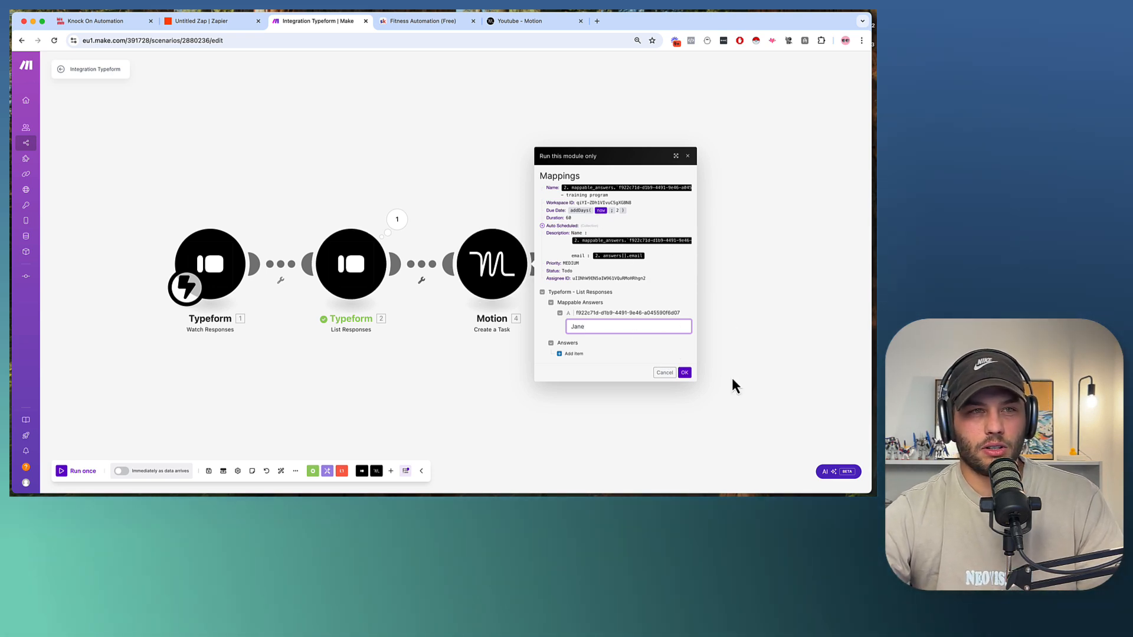
left_click(685, 374)
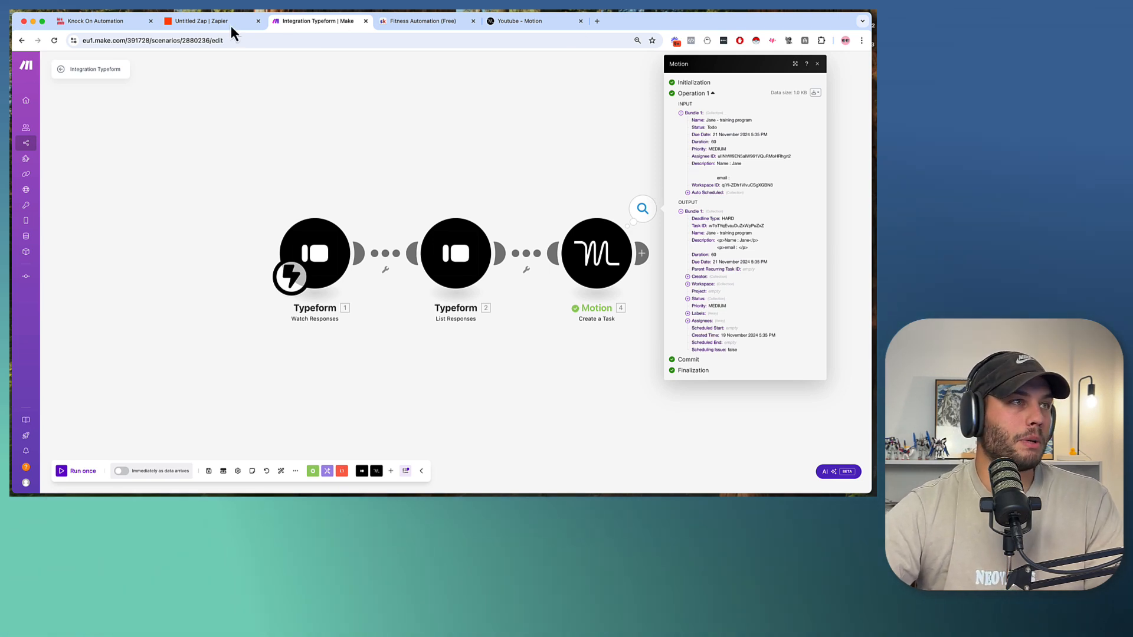
Step: Switch to Motion and check the details of the newly created training program task in the Youtube workspace
left_click(513, 18)
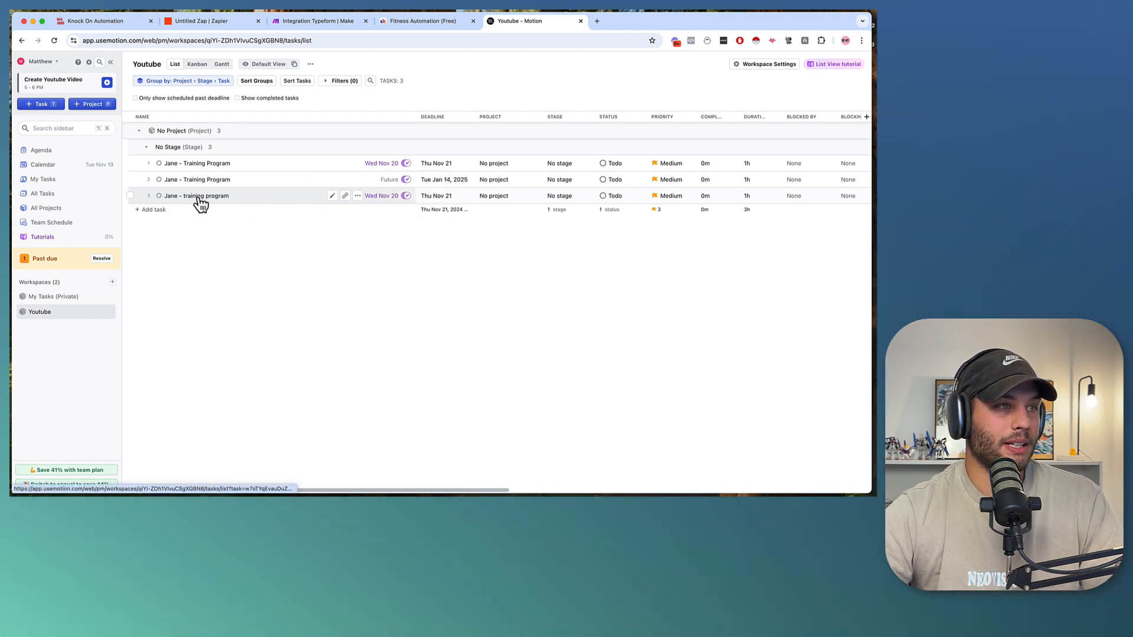
left_click(198, 196)
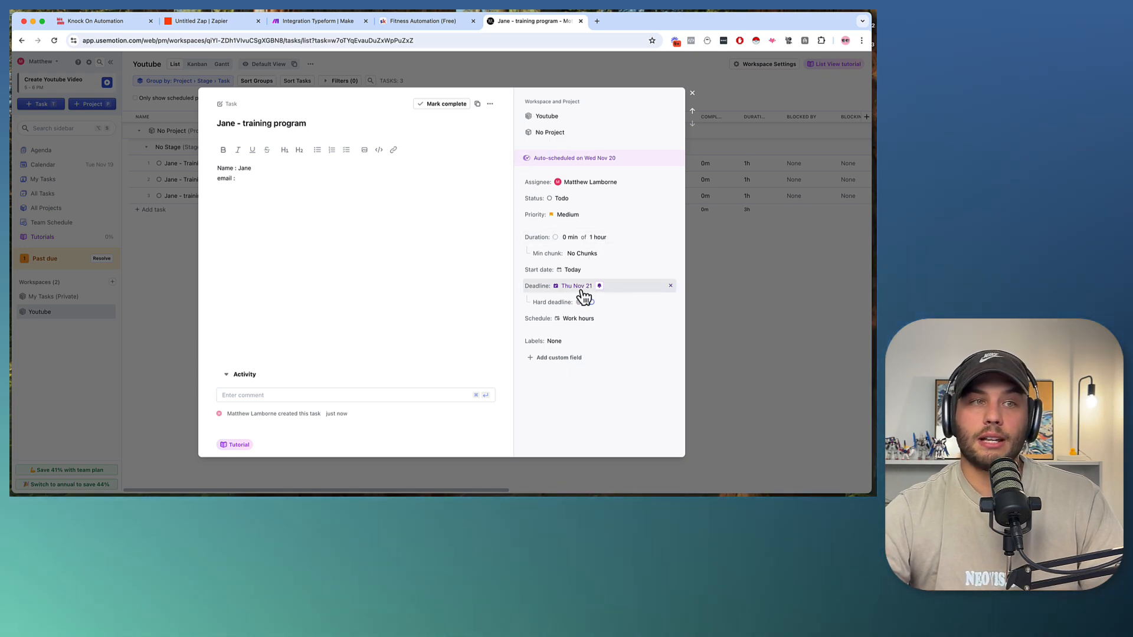
left_click(770, 283)
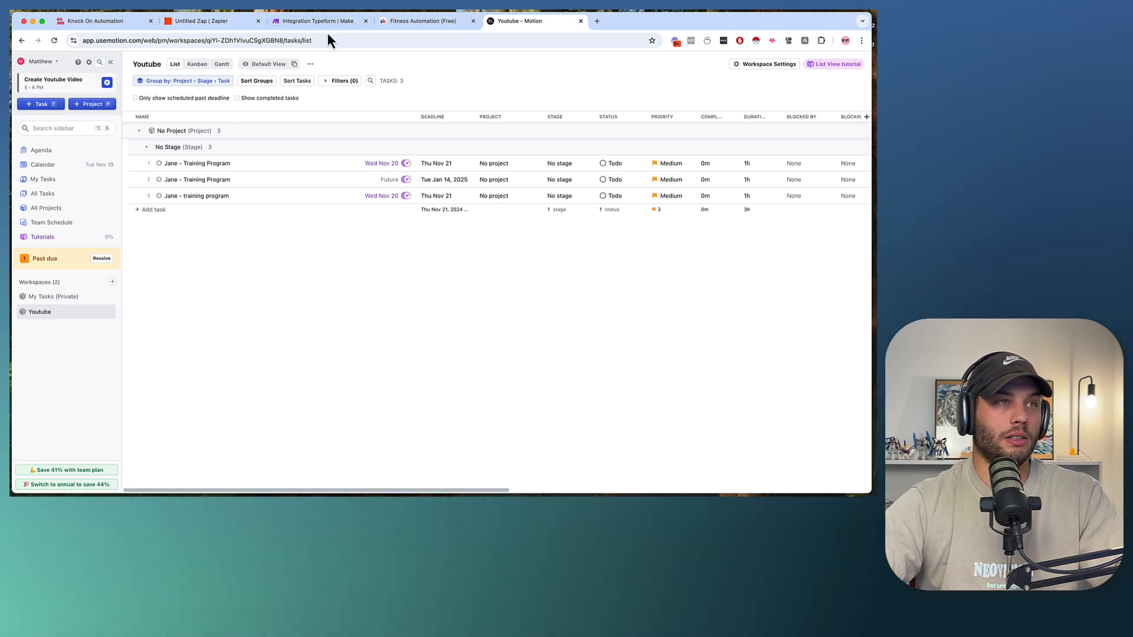
Step: Switch back to Make, clone the Motion Create a Task module and connect the clone after the original
left_click(327, 24)
left_click(566, 152)
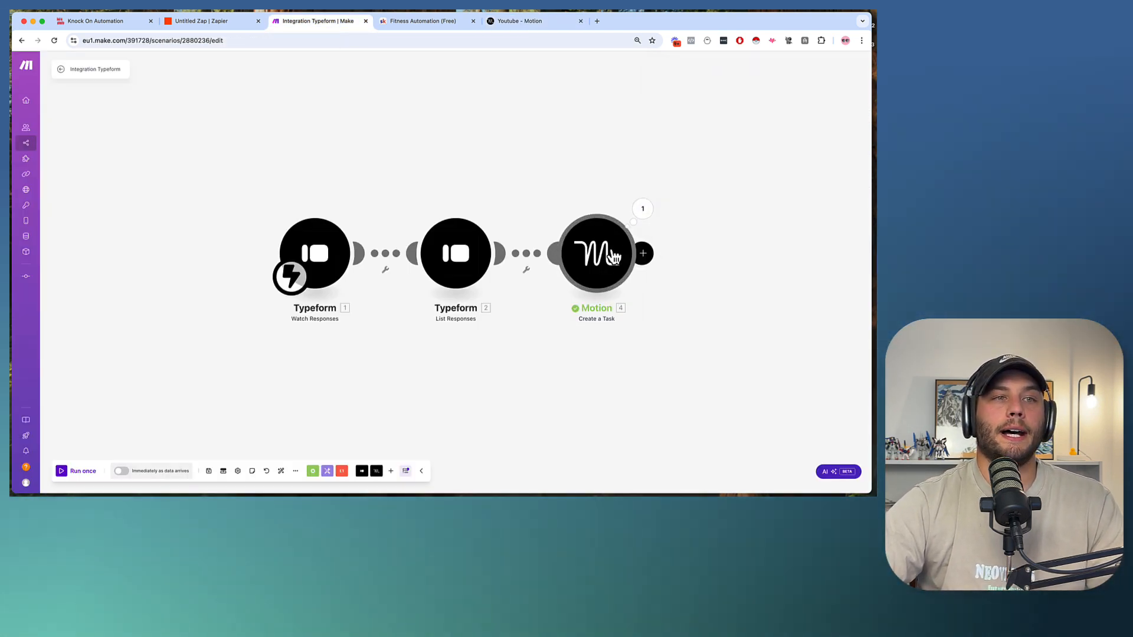
right_click(598, 248)
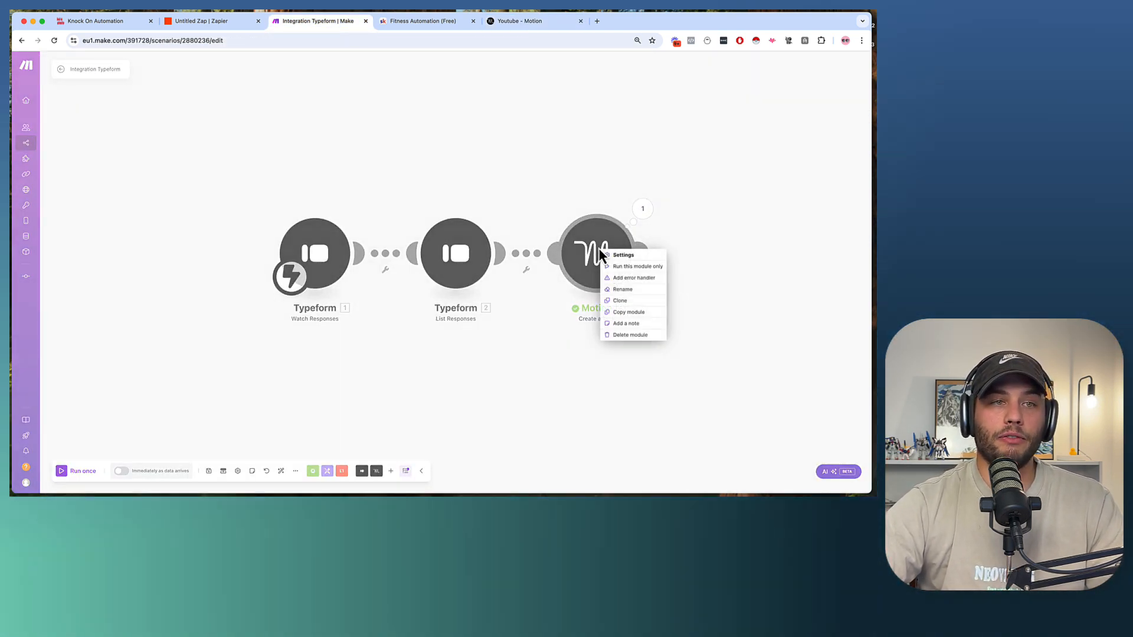
left_click(629, 312)
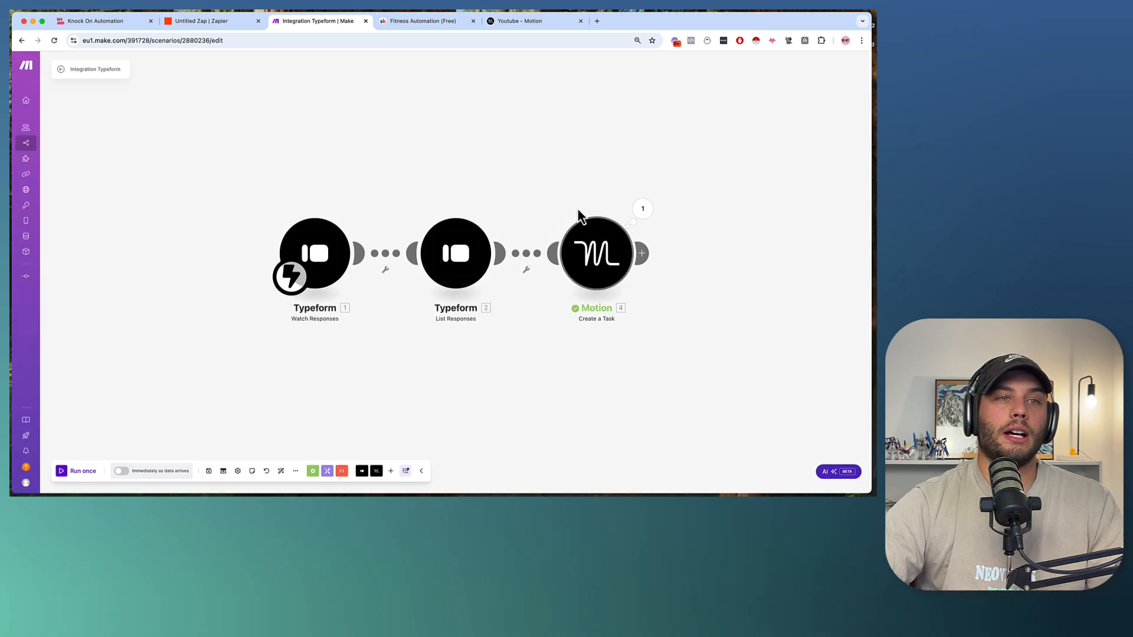
left_click_drag(602, 193, 469, 189)
right_click(456, 253)
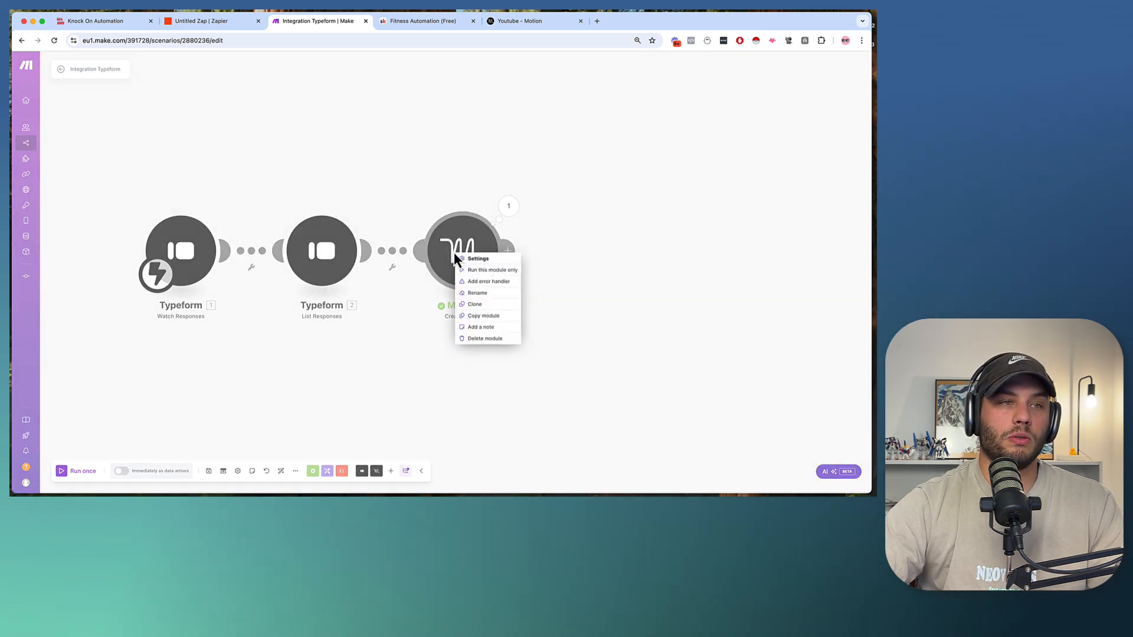
left_click(494, 304)
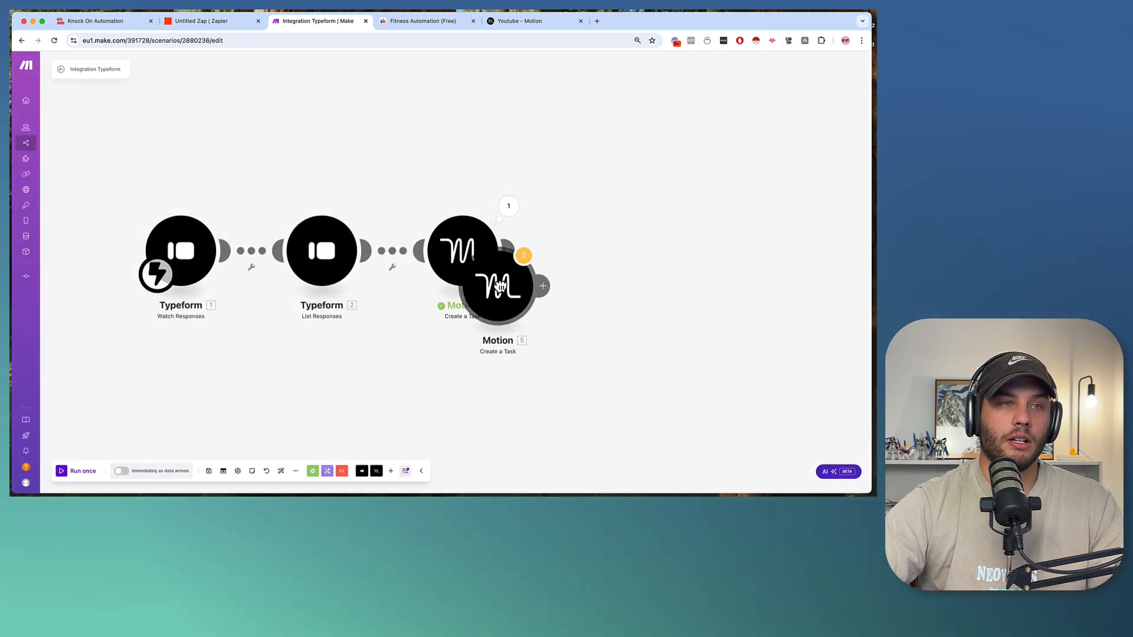
left_click(602, 252)
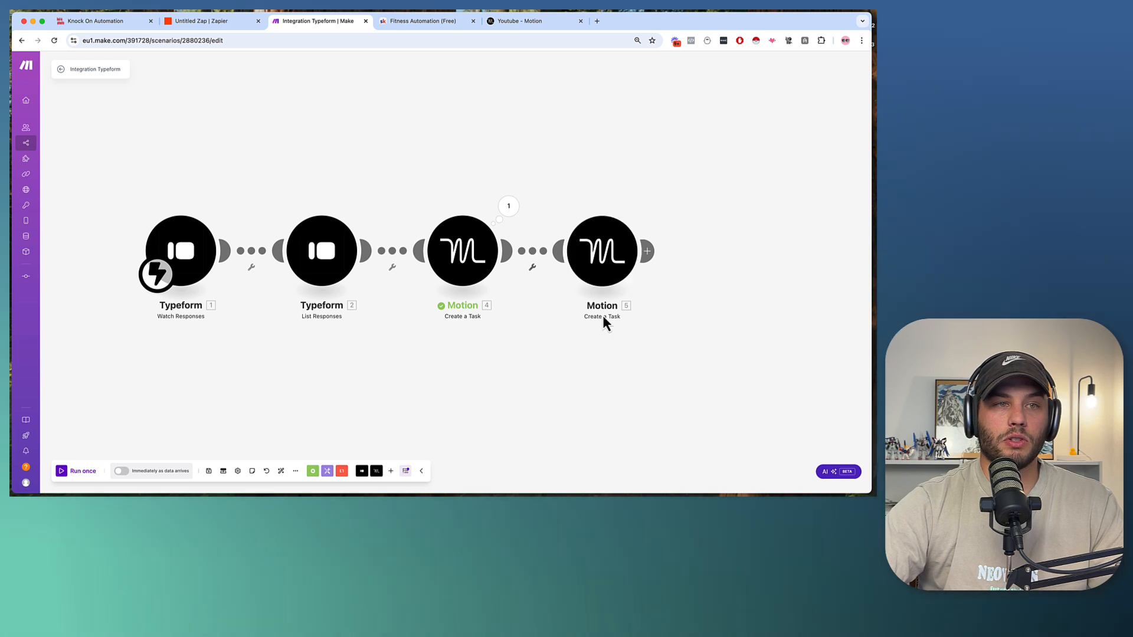
Step: Open the settings of the cloned Motion Create a Task module and clear its due date
left_click(625, 253)
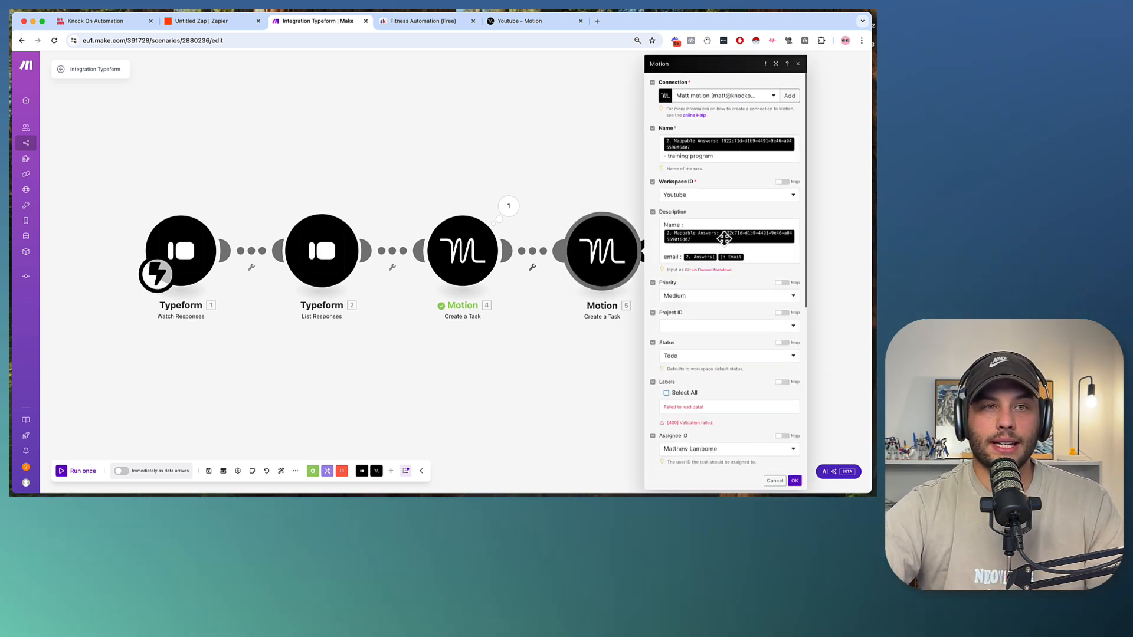
scroll(717, 360, "down", 5)
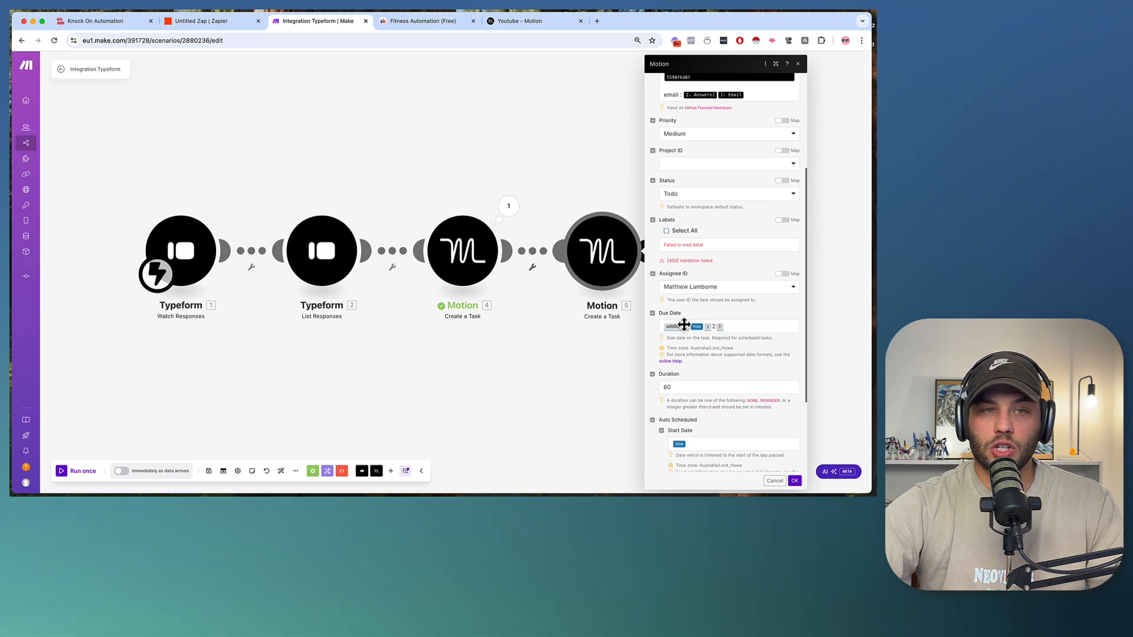
left_click(716, 326)
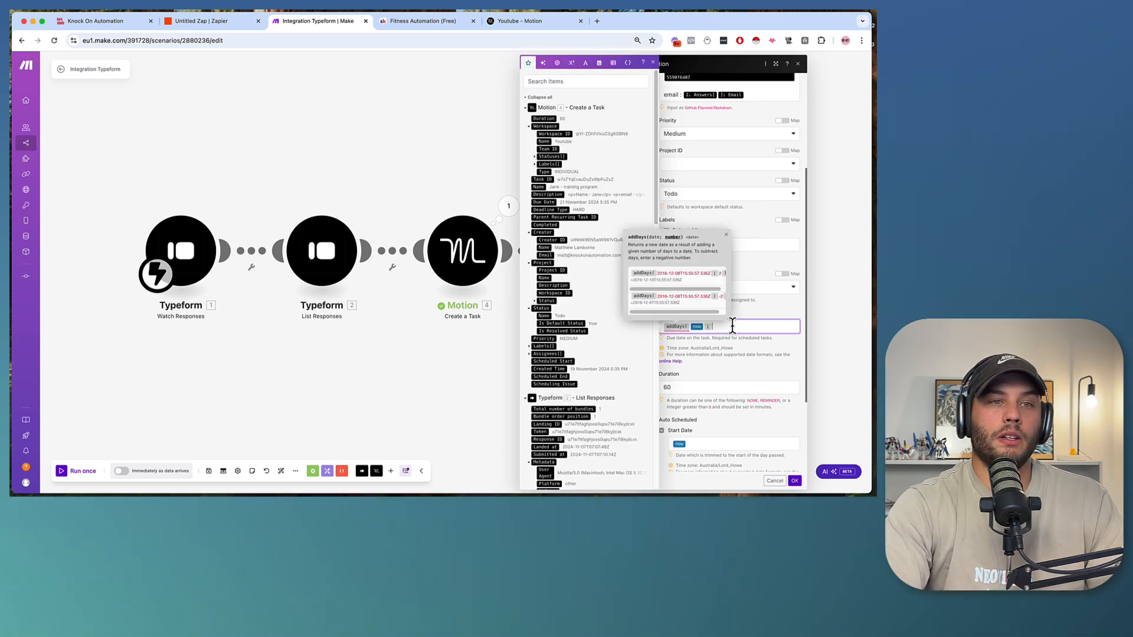
key("ctrl+a")
key("BackSpace")
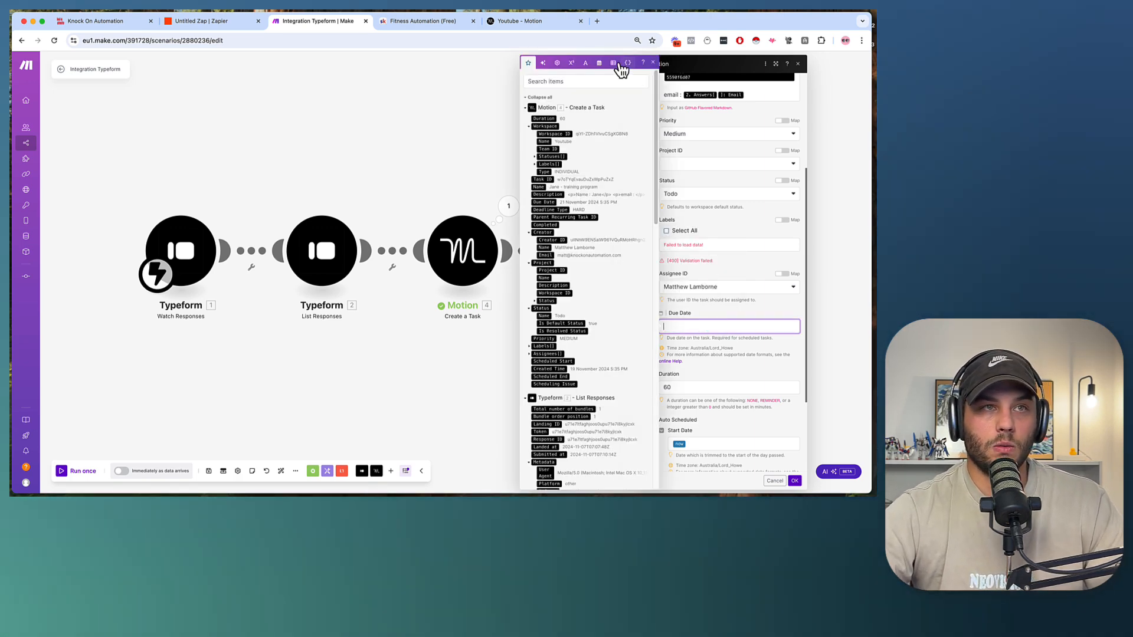
Step: Set the cloned module's due date to two months from now with addMonths(now; 2)
left_click(599, 62)
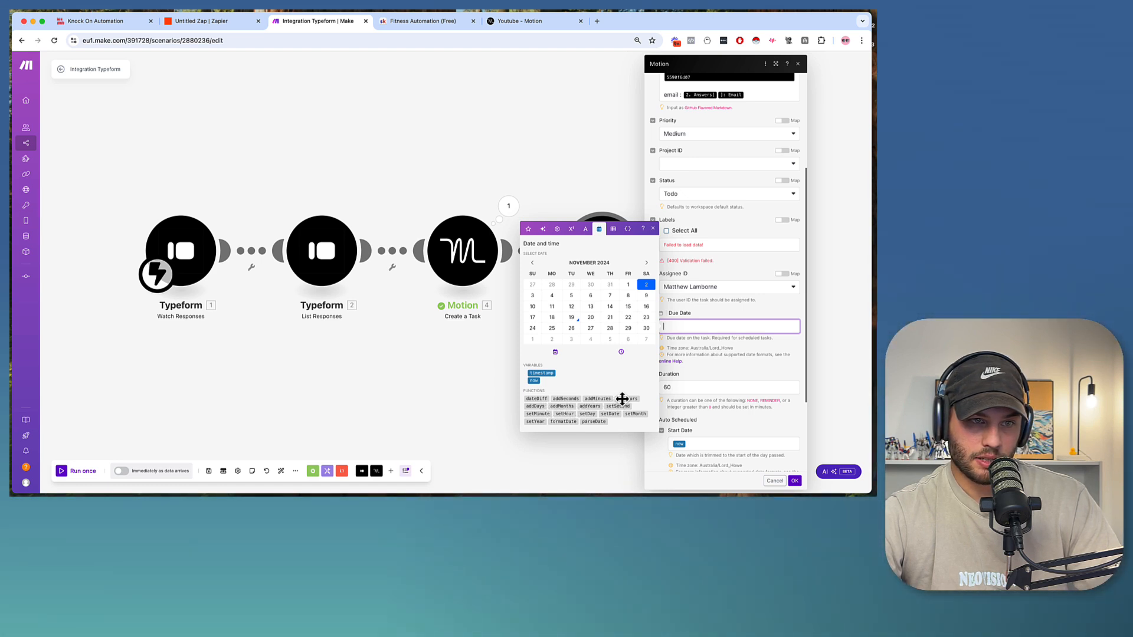
left_click(561, 407)
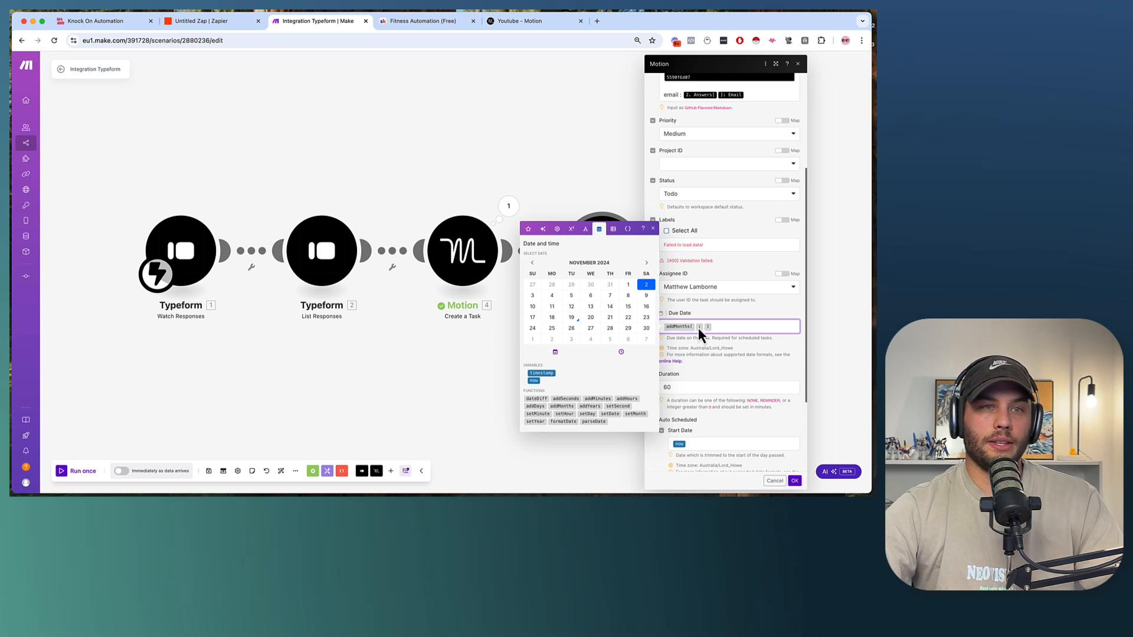
mouse_move(695, 325)
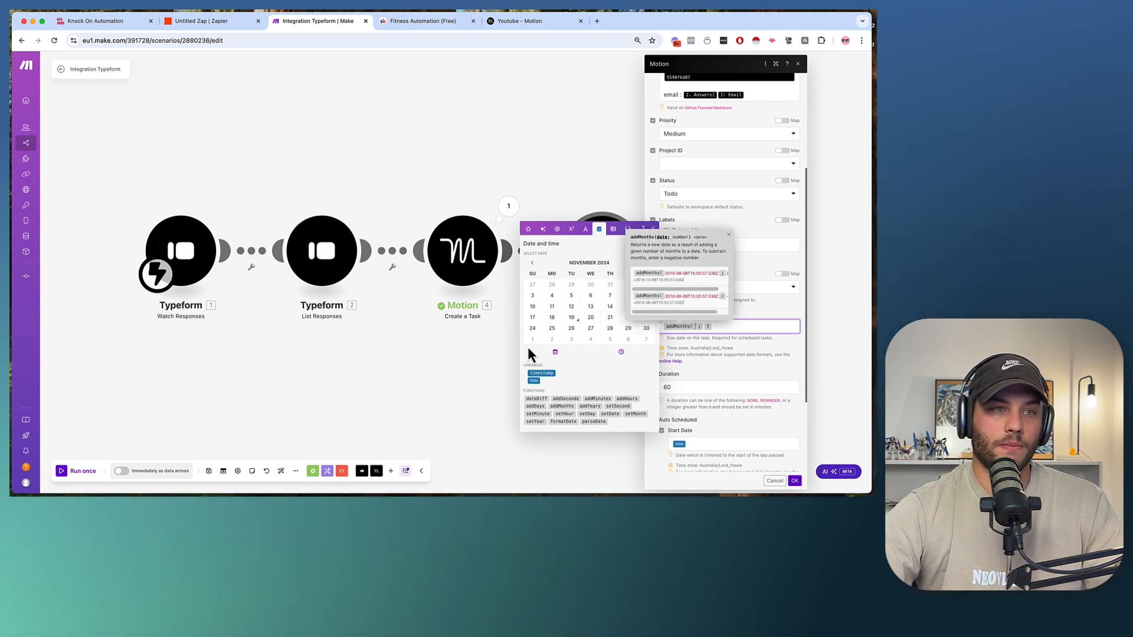
left_click(534, 380)
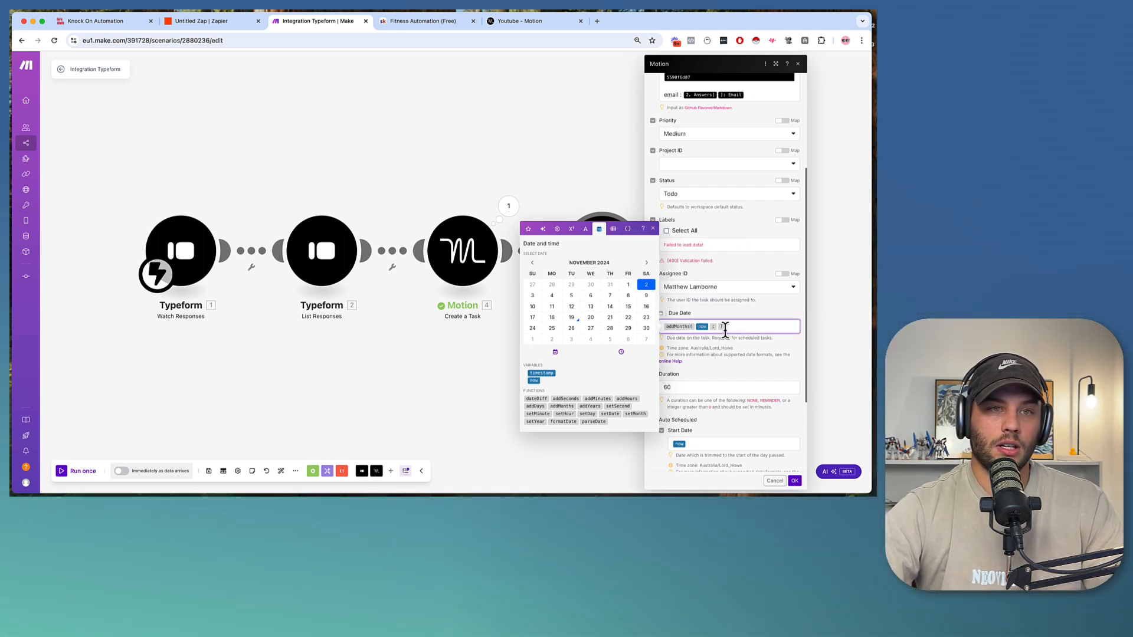
left_click(718, 328)
type("2")
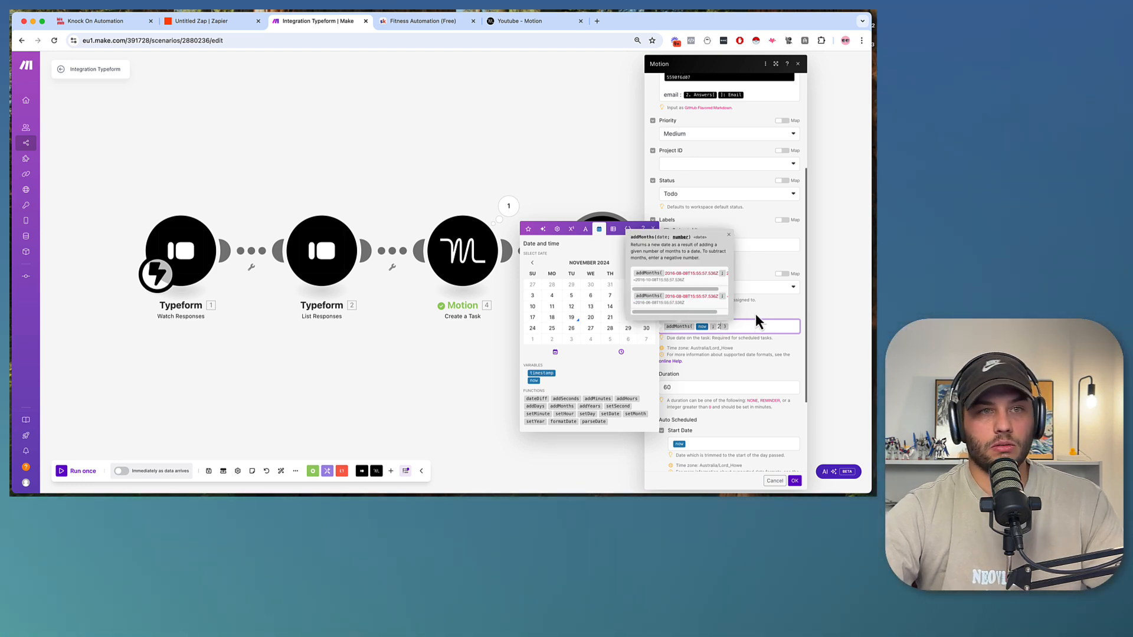
left_click(756, 316)
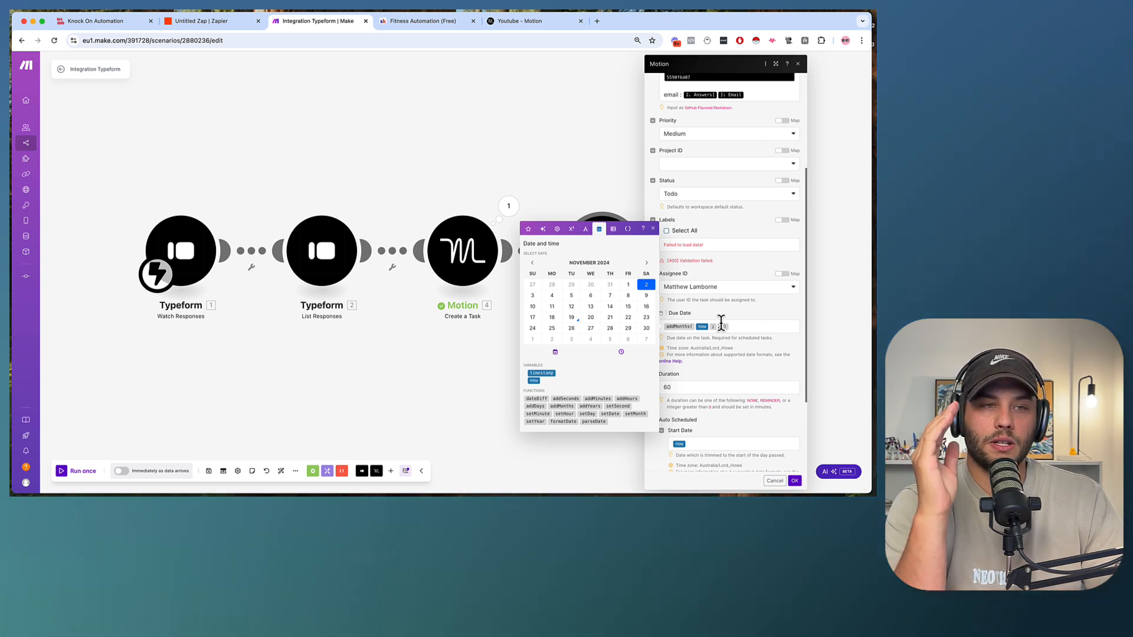
left_click_drag(704, 327, 724, 336)
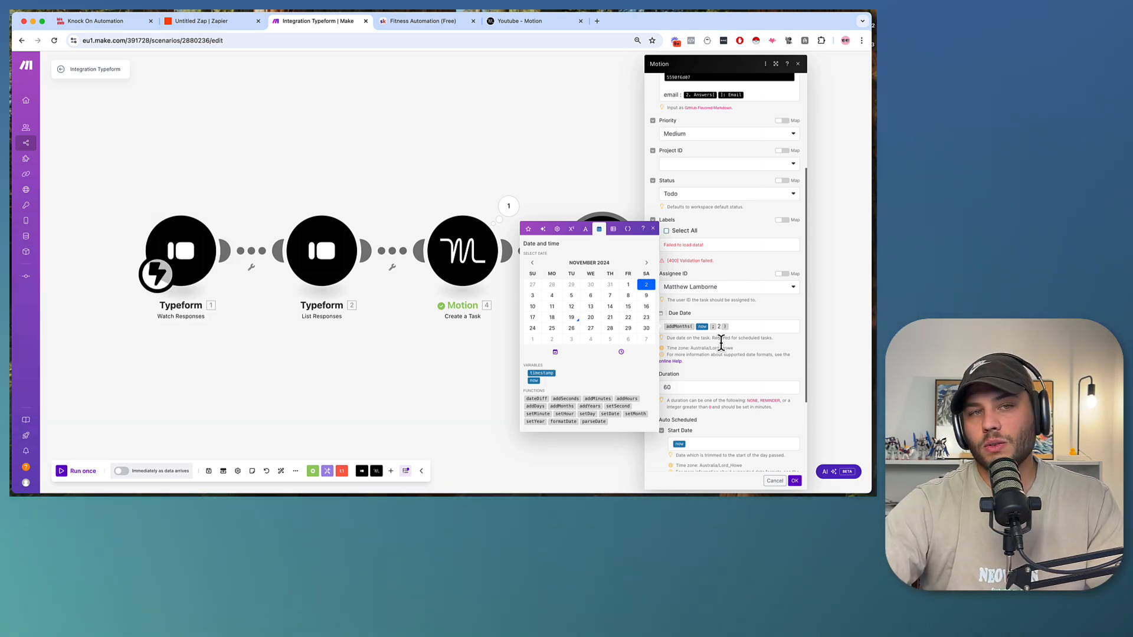
Step: Replace the due date formula with addDays(now; 56)
left_click(739, 325)
key("BackSpace")
key("BackSpace")
key("BackSpace")
key("BackSpace")
key("BackSpace")
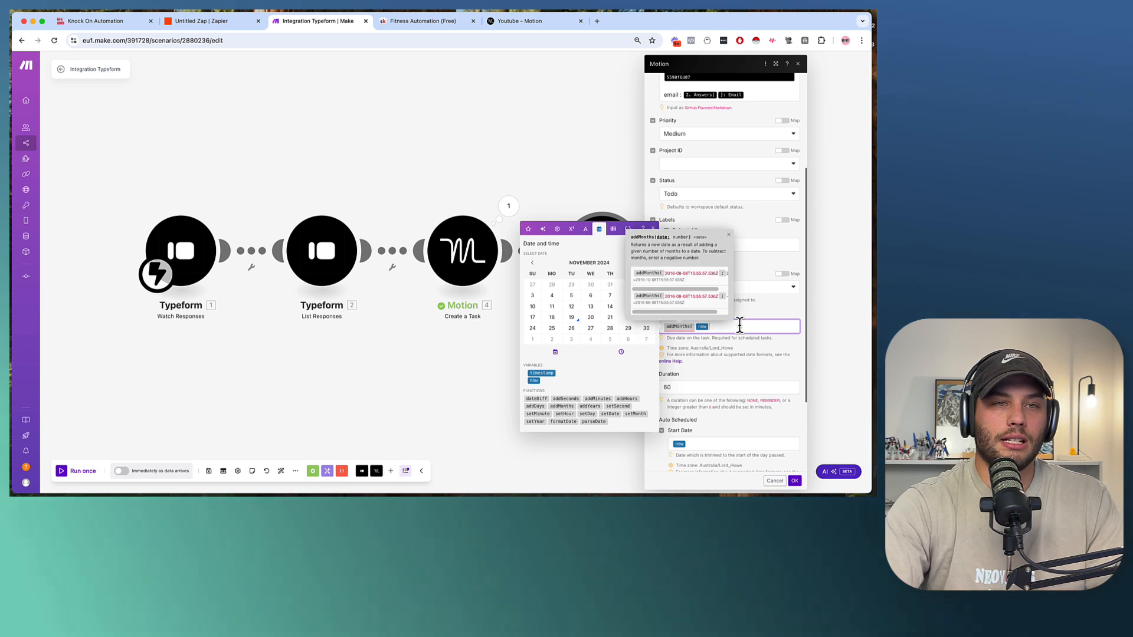
left_click(534, 406)
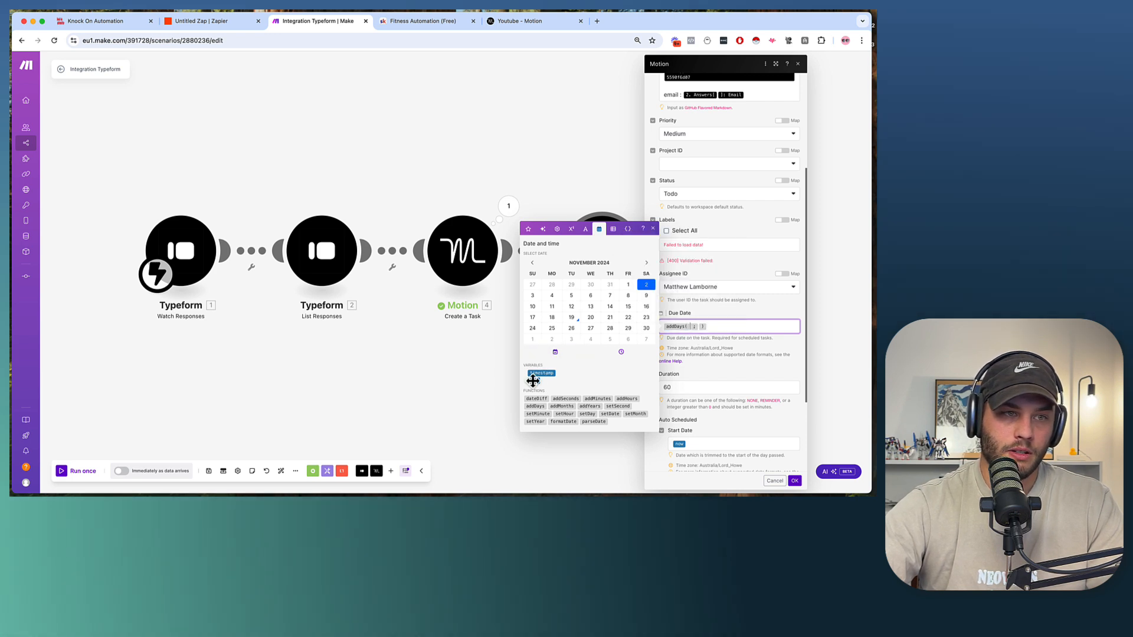
left_click(711, 325)
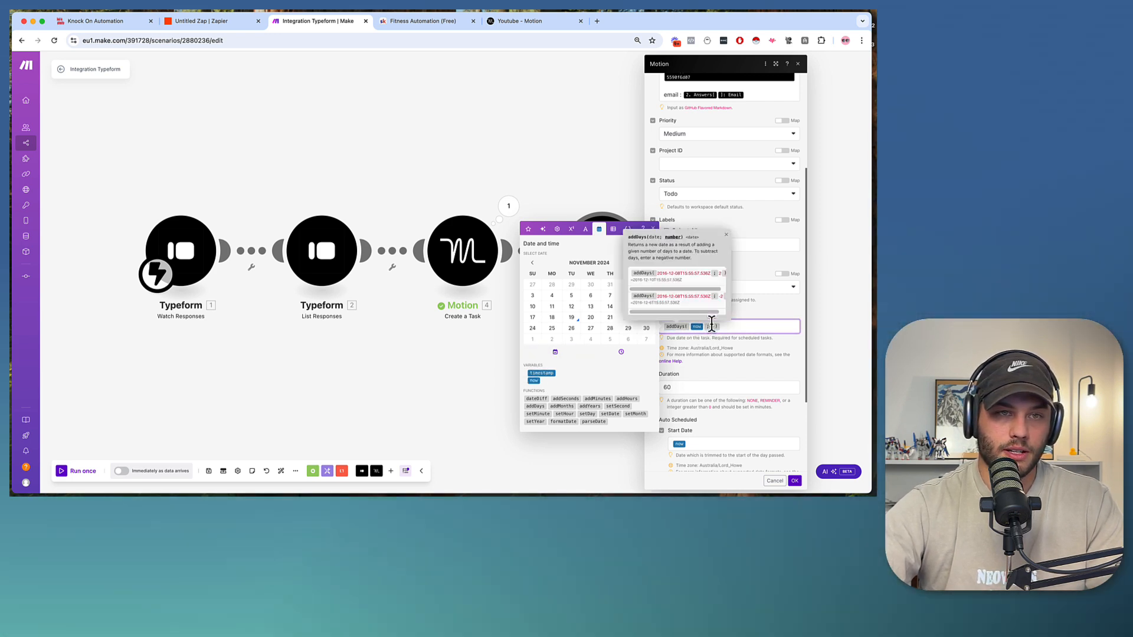
type("56")
scroll(741, 349, "down", 1)
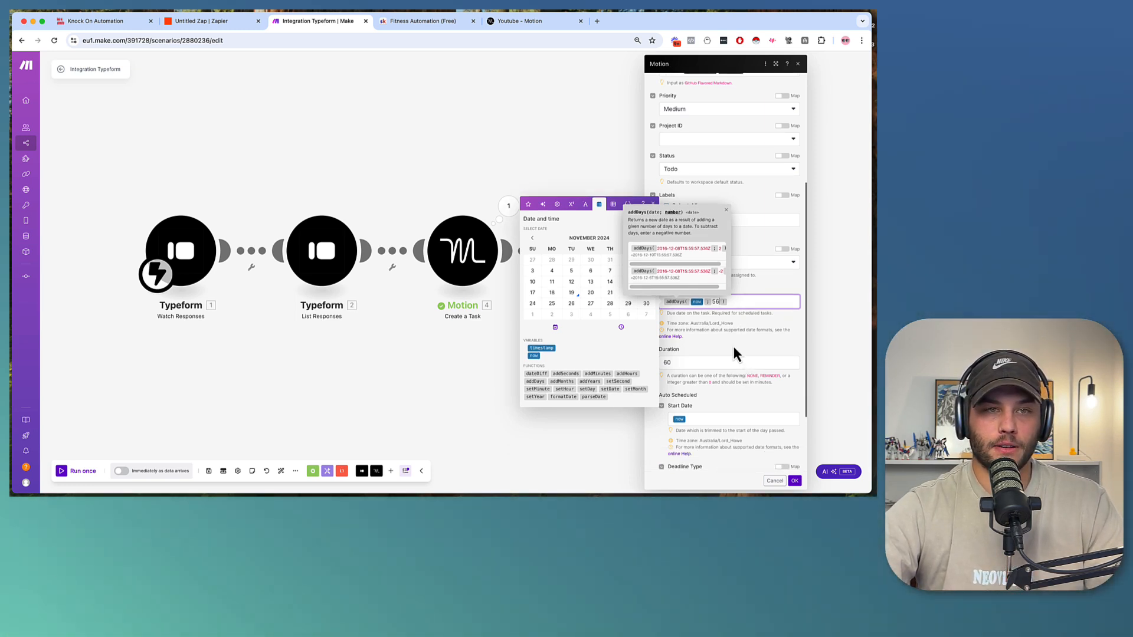
left_click(732, 345)
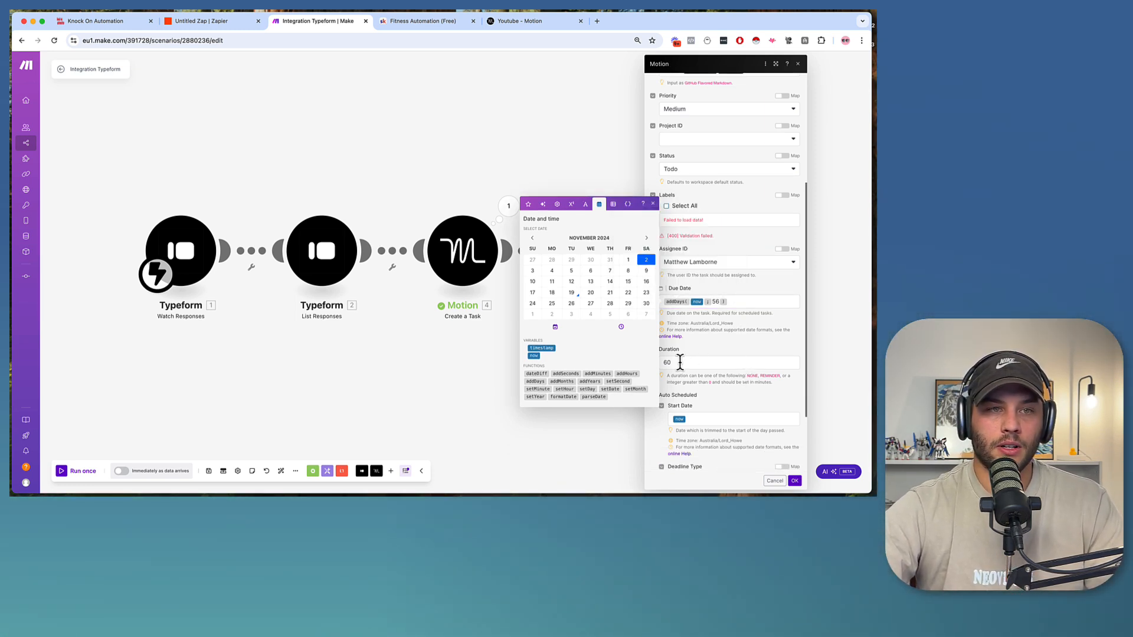
Step: Set the auto-scheduled start date to addDays(now; 49) by reusing the due date formula, and save the module
scroll(679, 362, "down", 4)
left_click(698, 327)
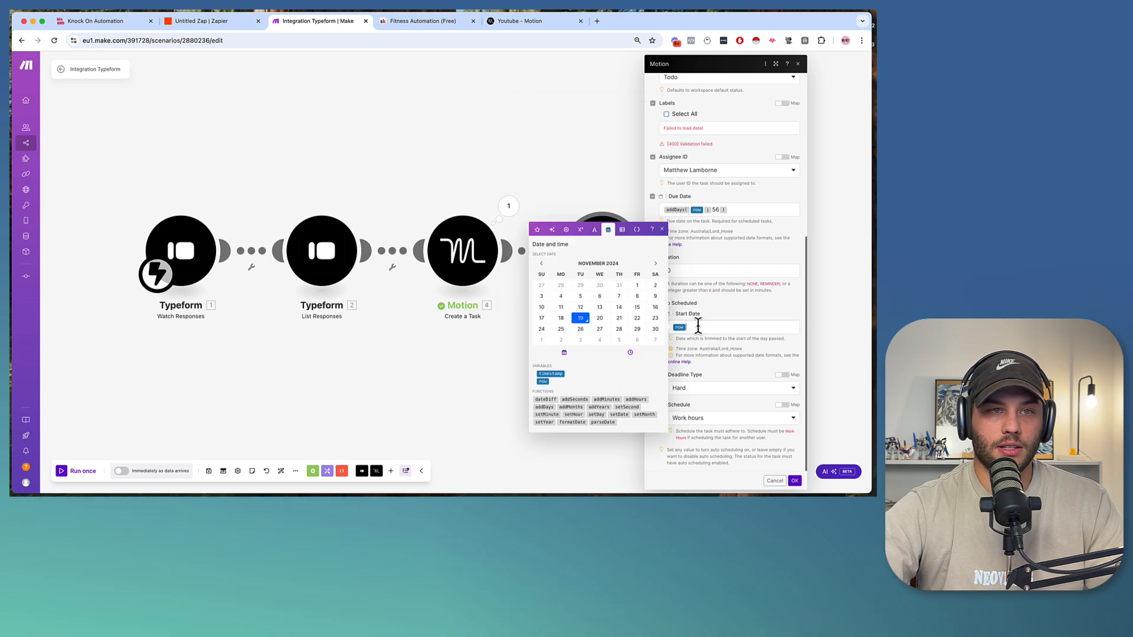
key("BackSpace")
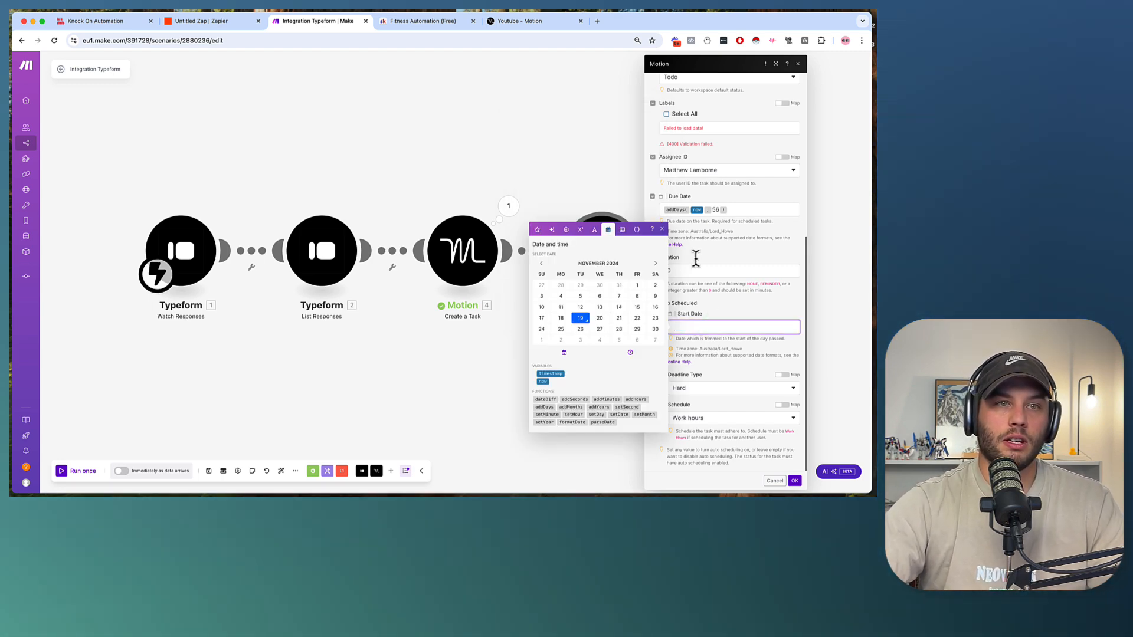
left_click_drag(749, 211, 669, 211)
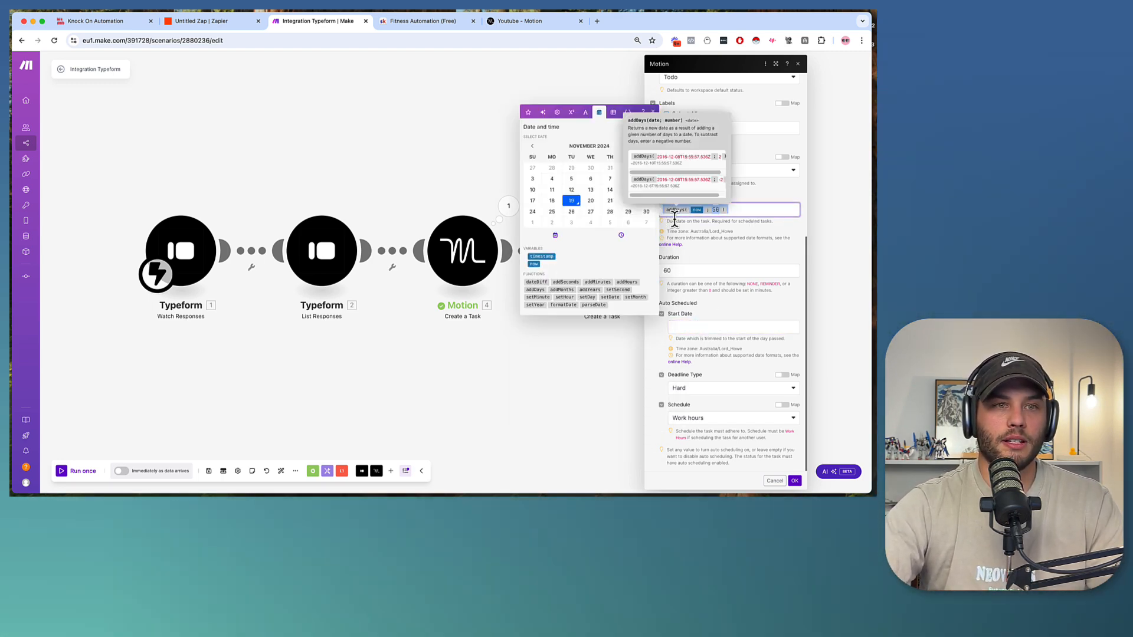
left_click(692, 327)
type("addDays( now ; 56 )")
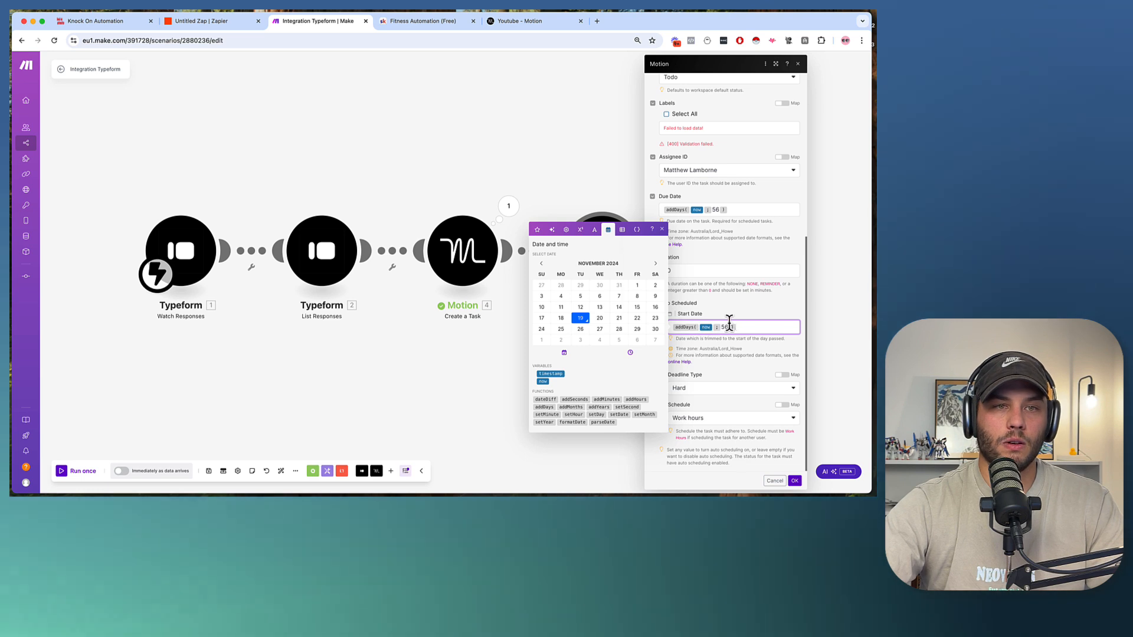
type("4")
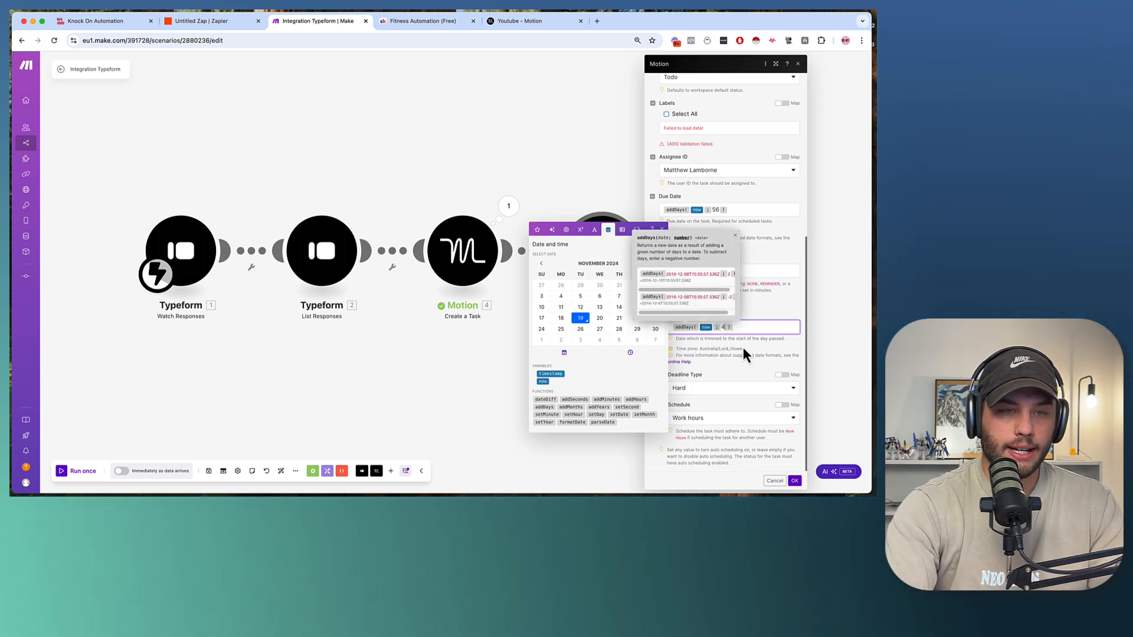
type("9")
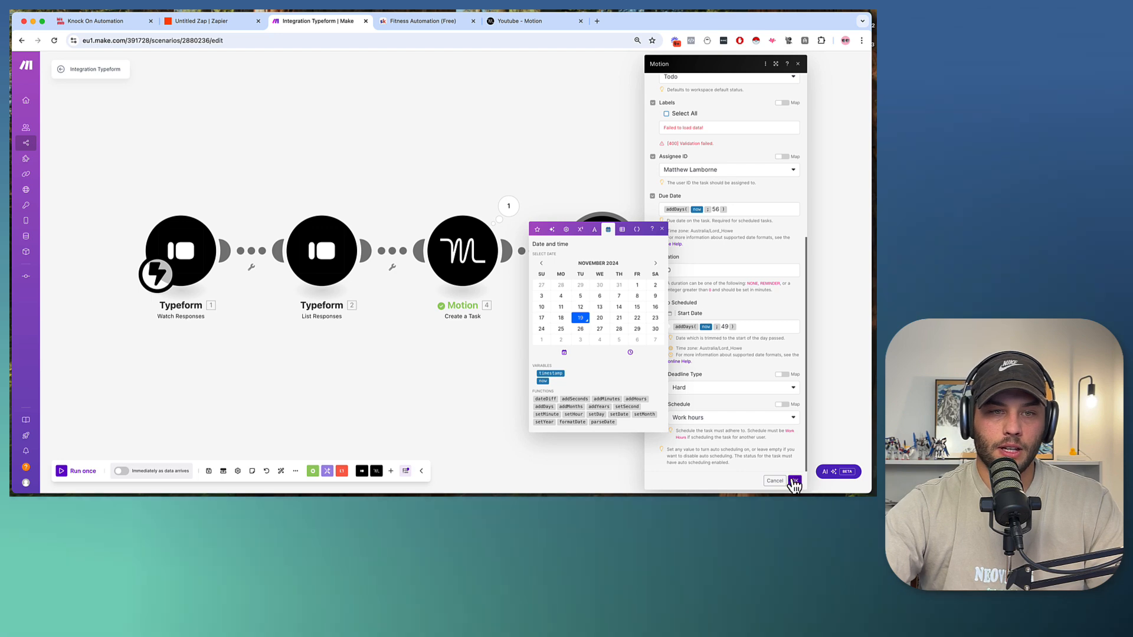
left_click(794, 481)
Step: Run only the second Motion Create a Task module, entering a sample first name for the mappable answer
right_click(604, 238)
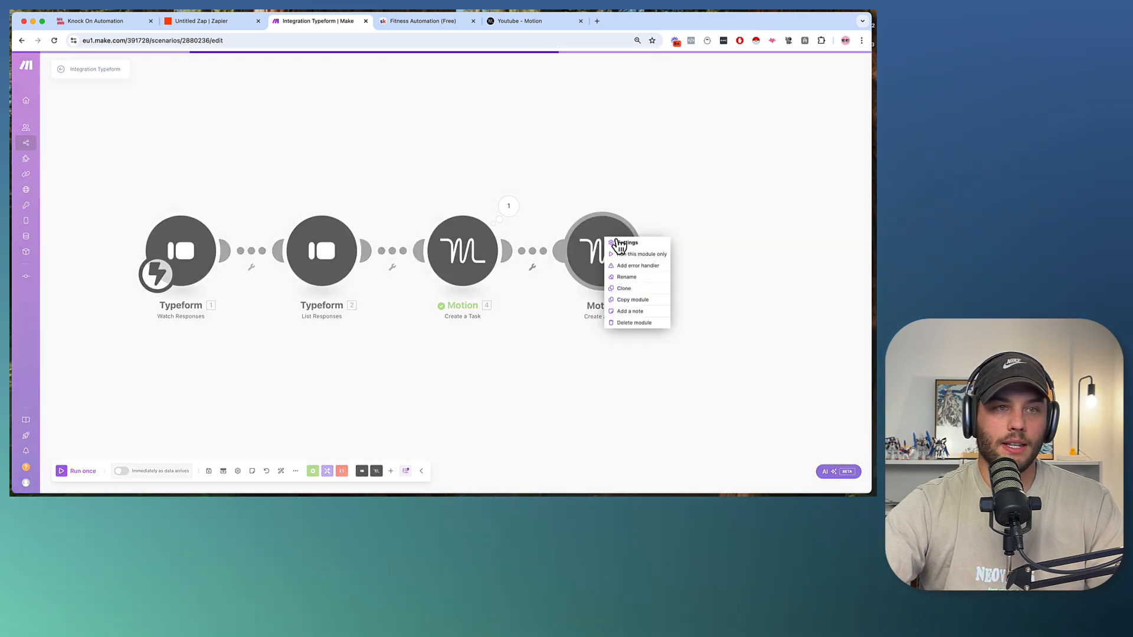
left_click(646, 254)
left_click(688, 317)
type("Jane")
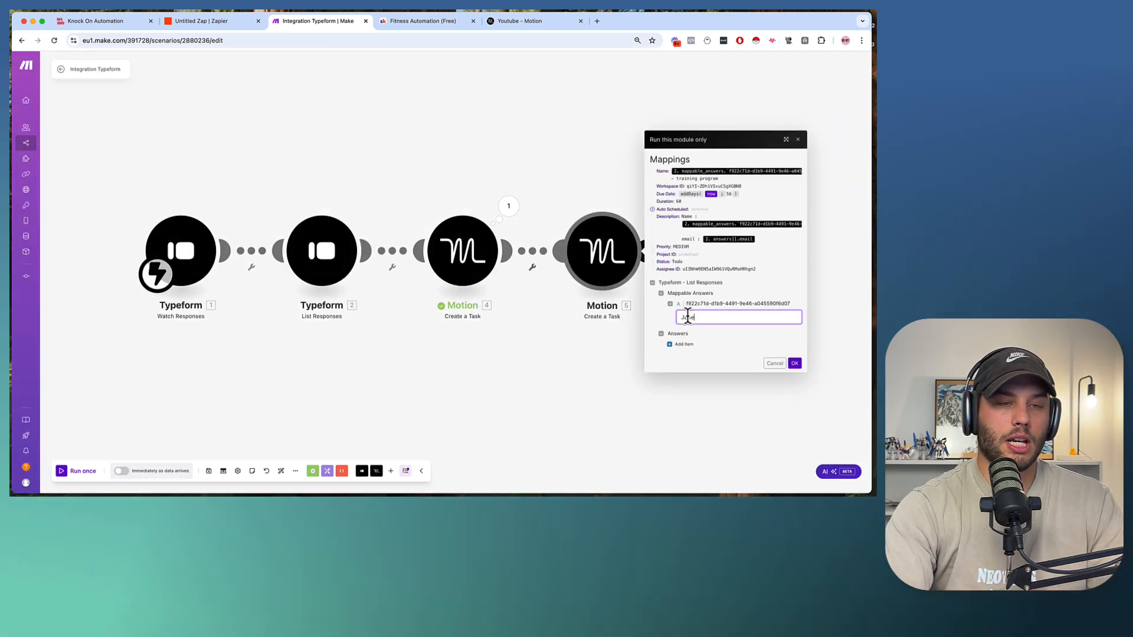
left_click(795, 364)
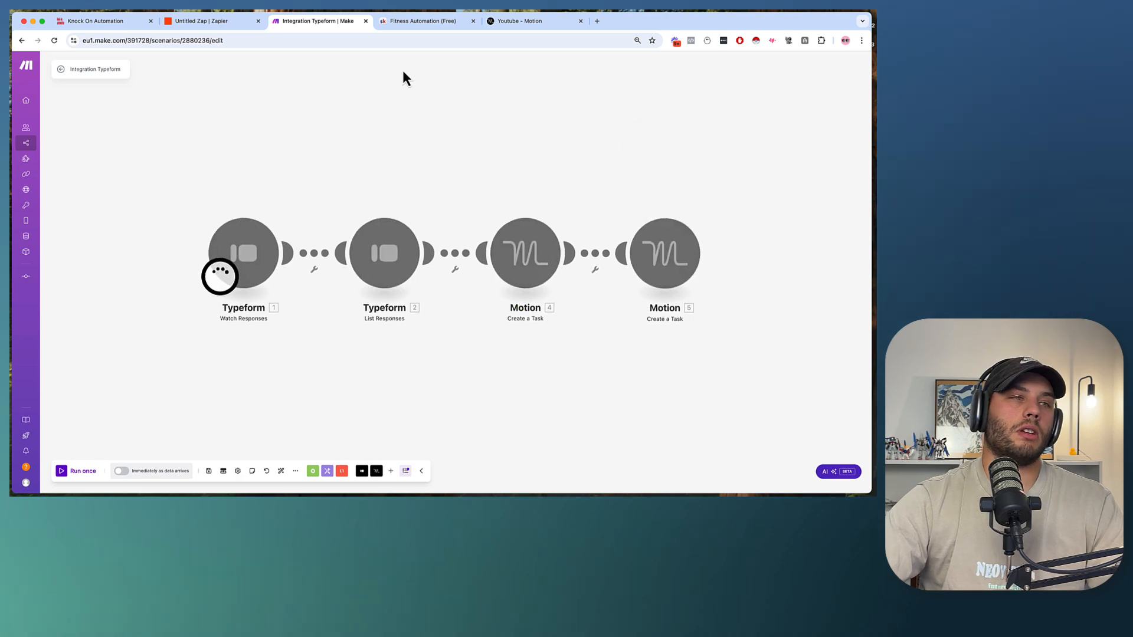
Step: Switch to Motion and check the start date and deadline of the newest training program task
left_click(537, 21)
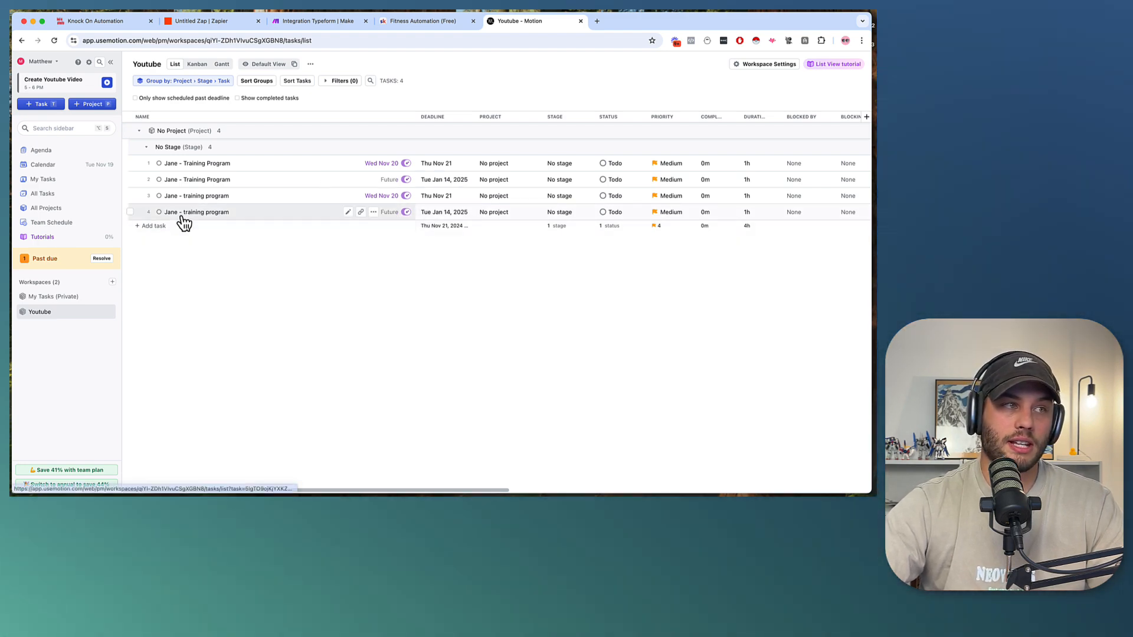
left_click(183, 214)
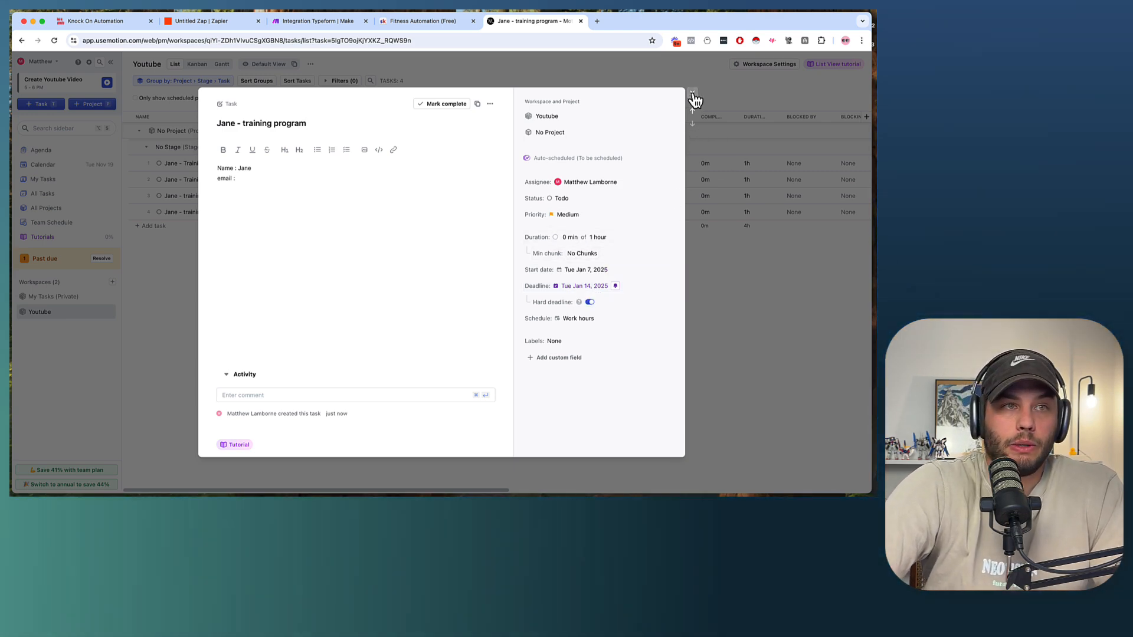
left_click(693, 95)
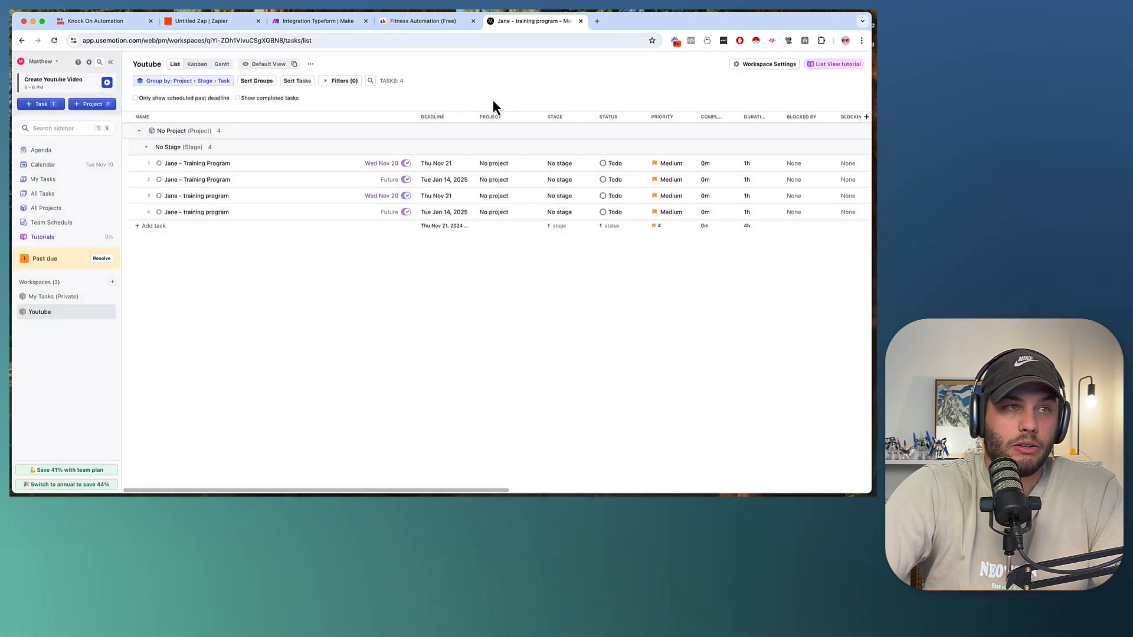
Step: Review the Make scenario, the Zapier draft and Motion's Youtube task list in turn, ending on the Zapier draft
left_click(287, 31)
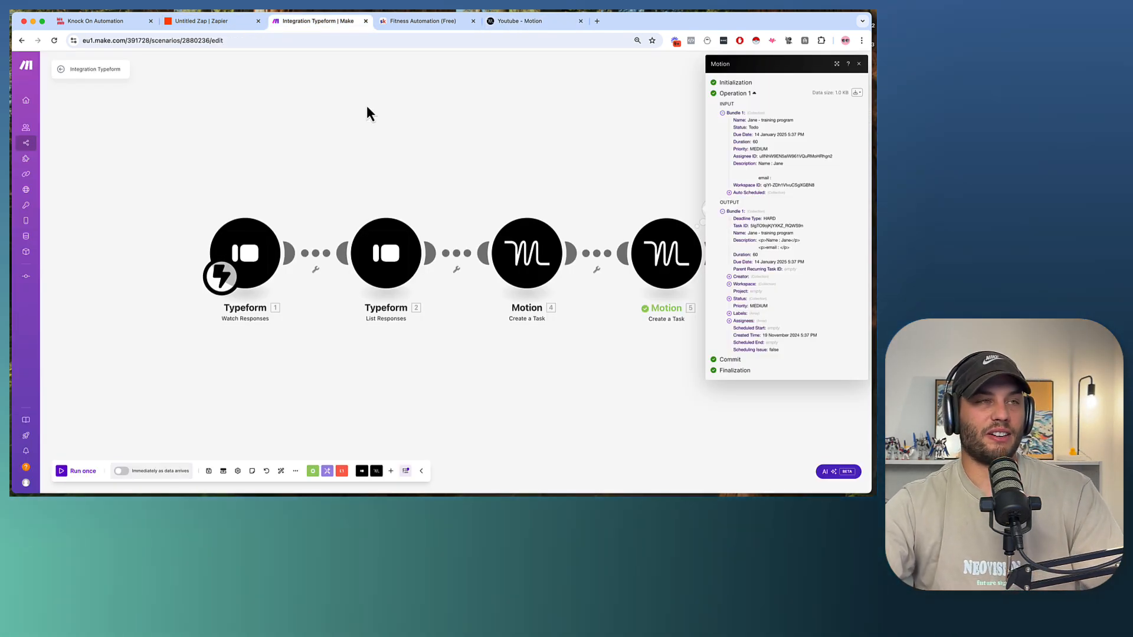
left_click(201, 21)
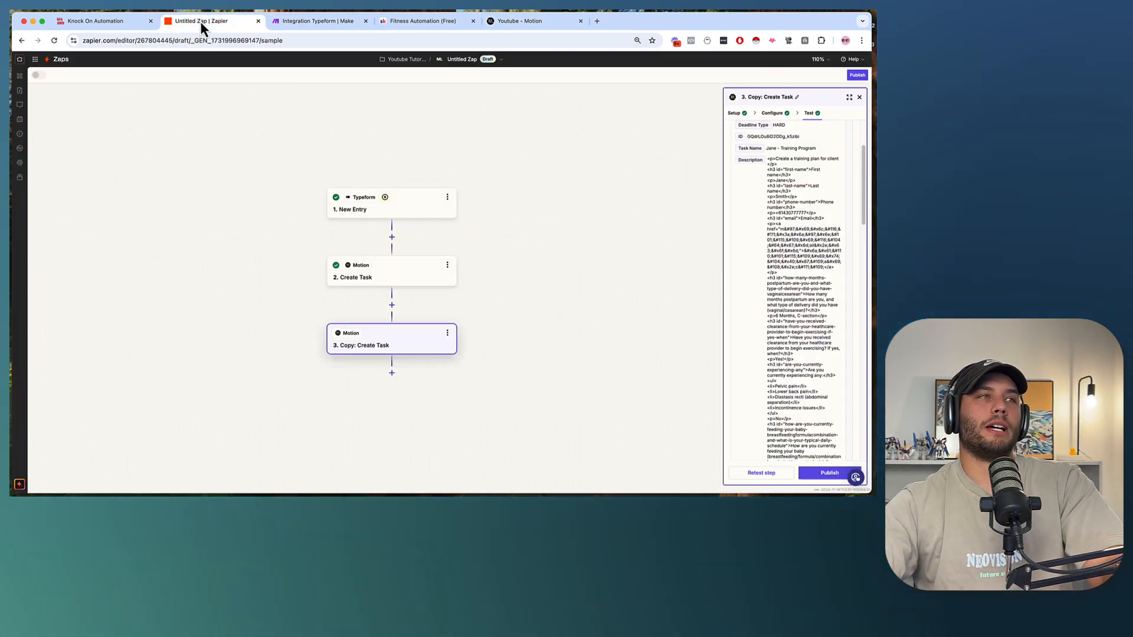
left_click(496, 24)
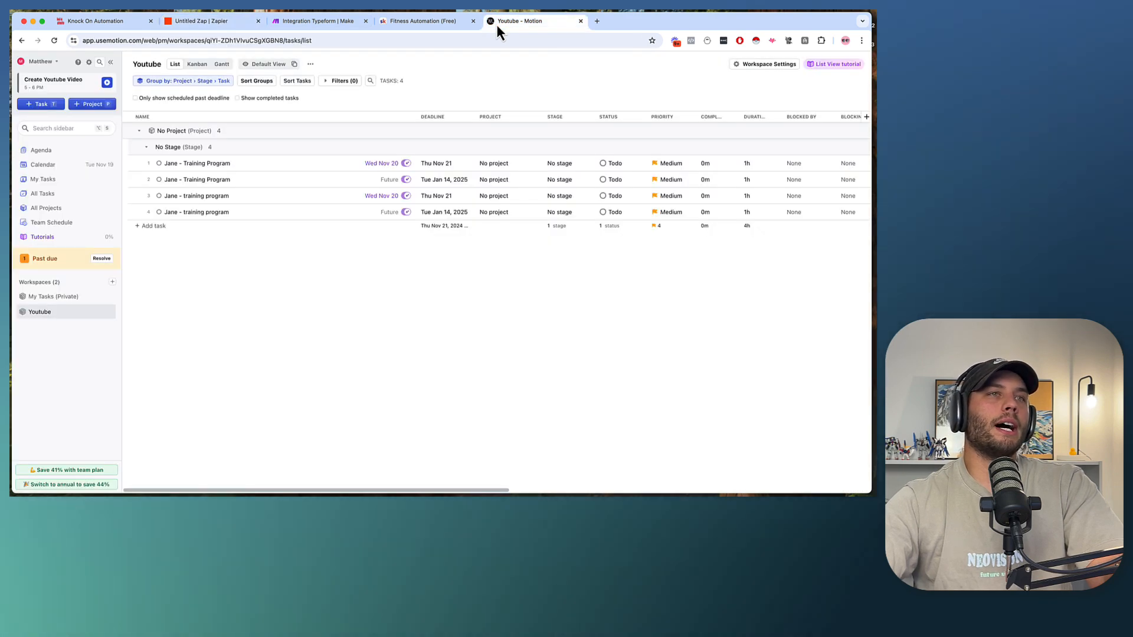
left_click(204, 26)
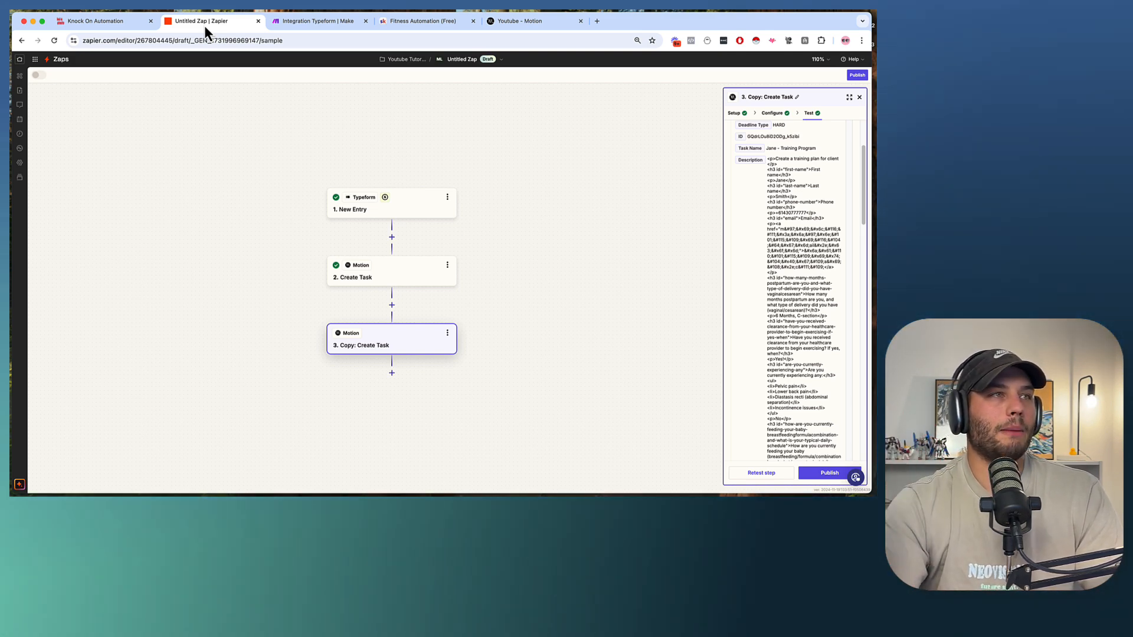
Step: Switch to the Fitness Automation (Free) community on Skool, reload it and look through its posts
left_click(416, 21)
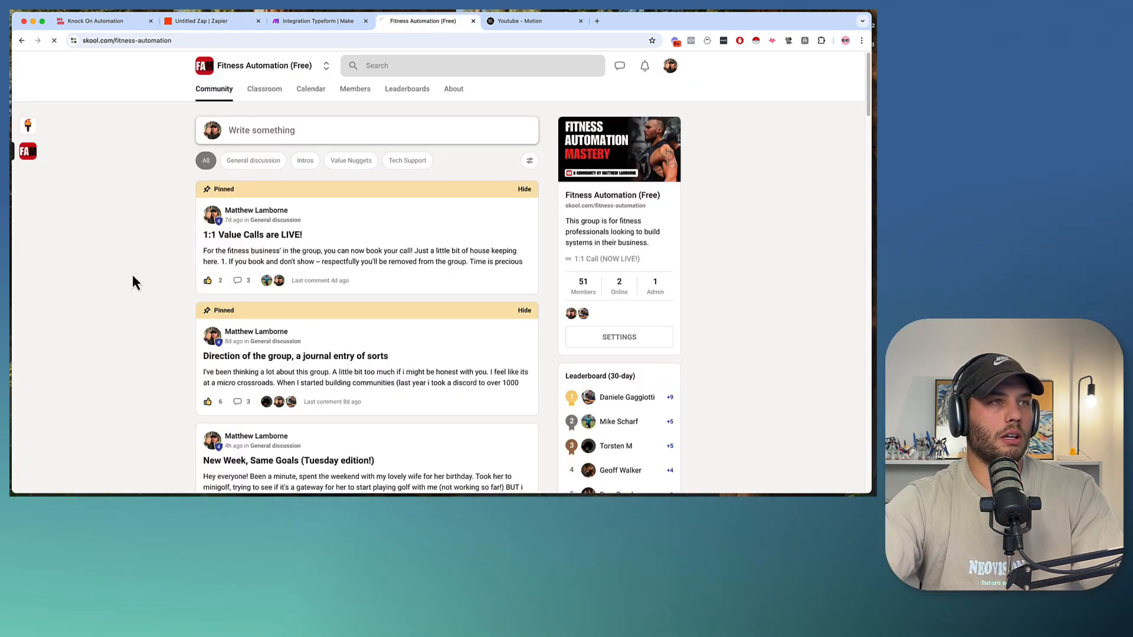
key("super+r")
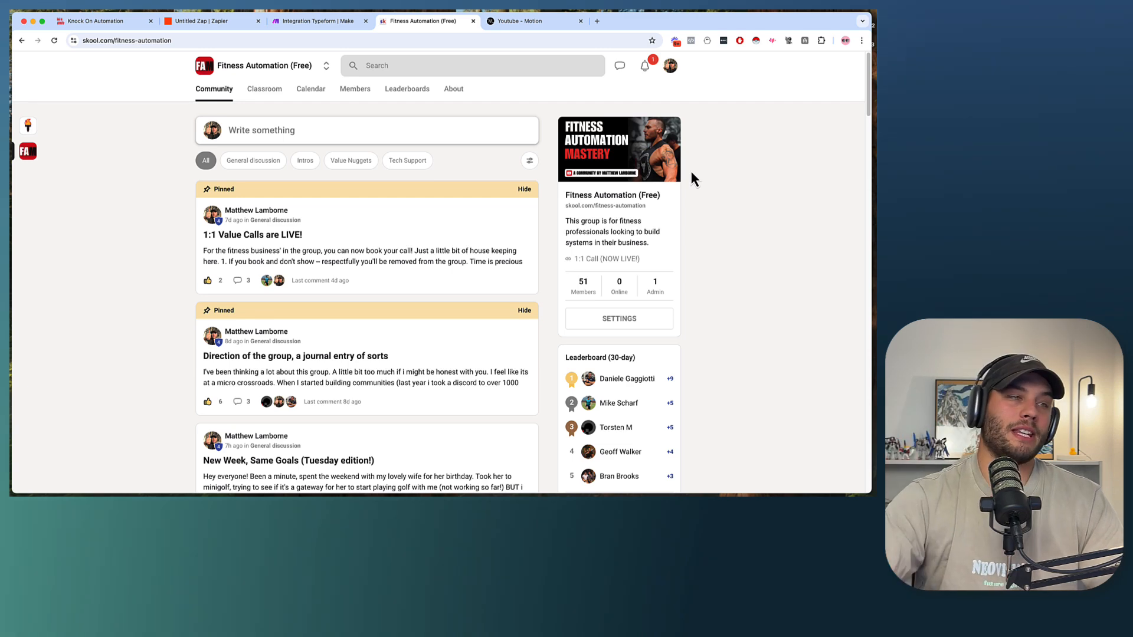
scroll(665, 344, "down", 5)
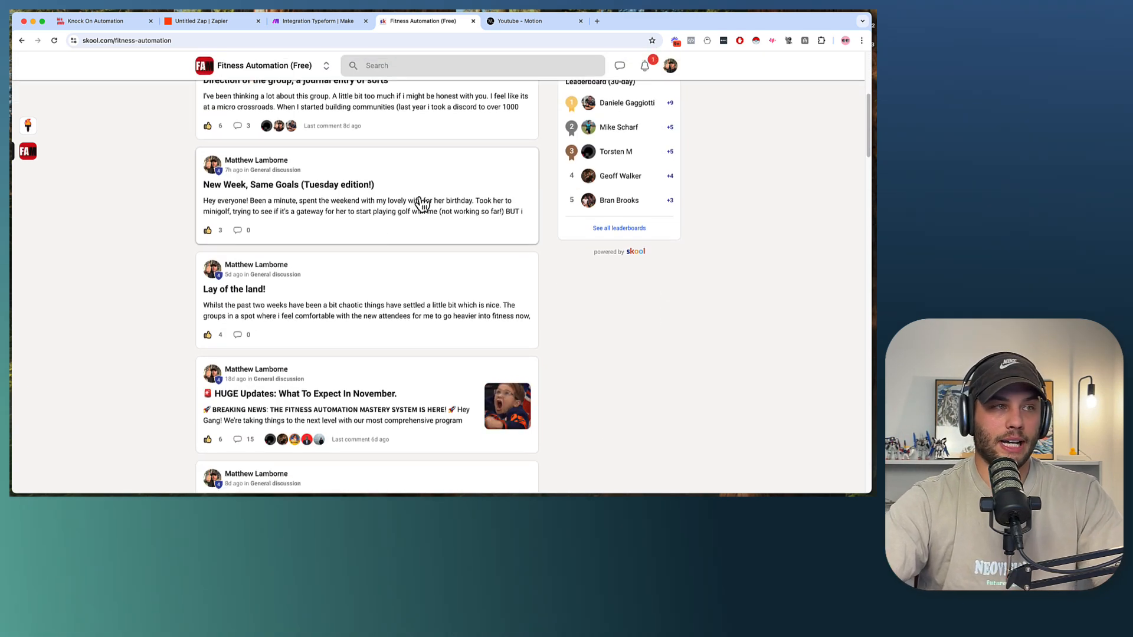
scroll(466, 323, "up", 5)
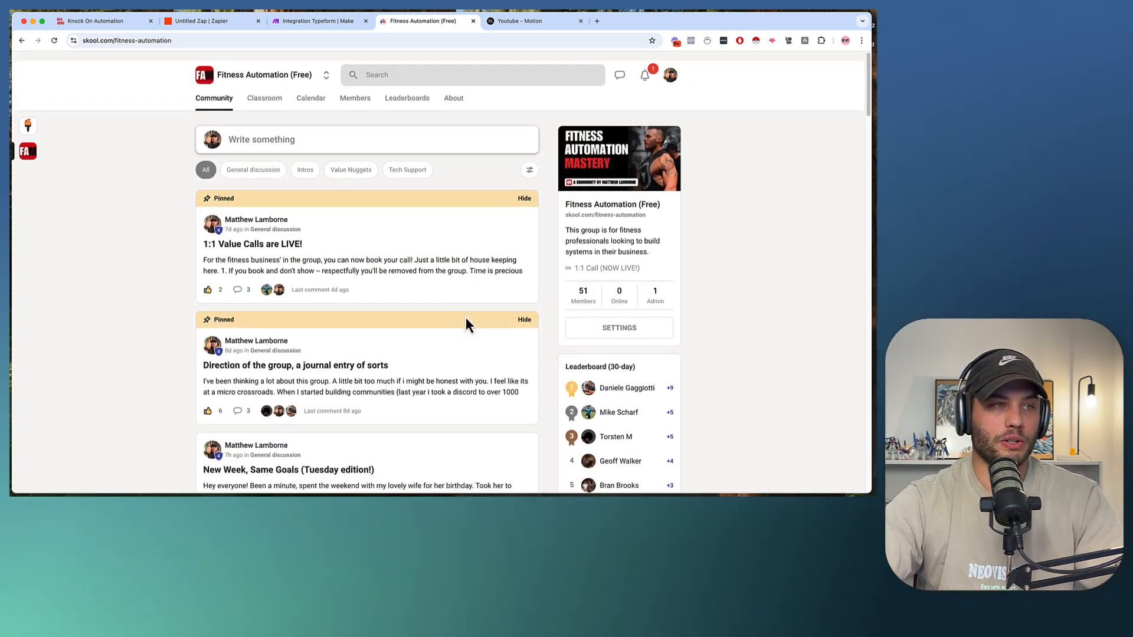
scroll(488, 106, "down", 1)
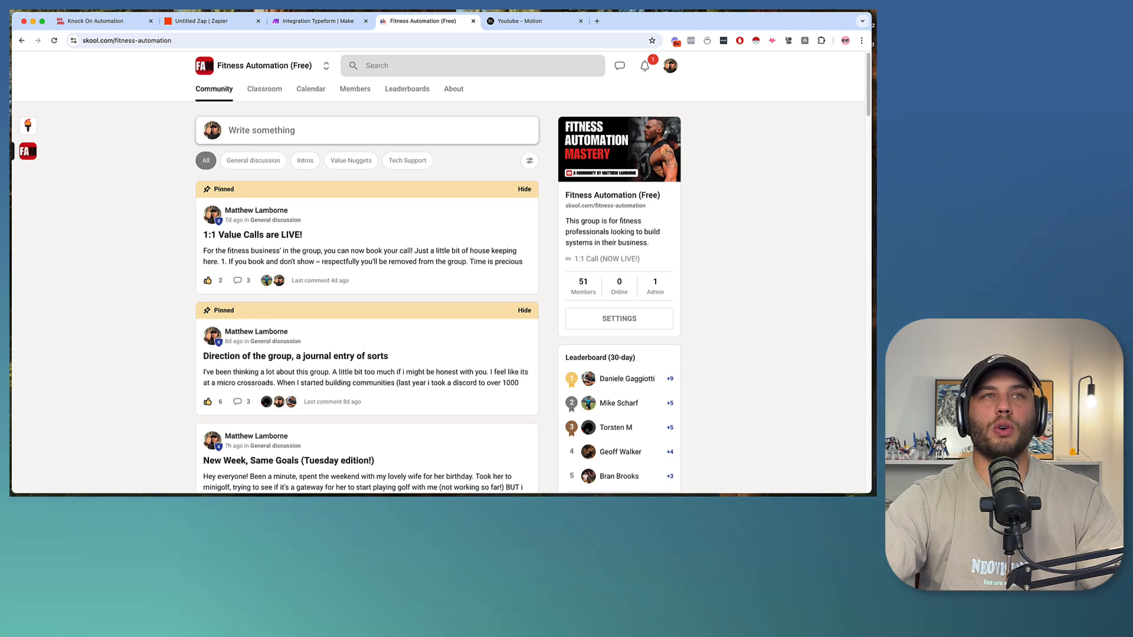